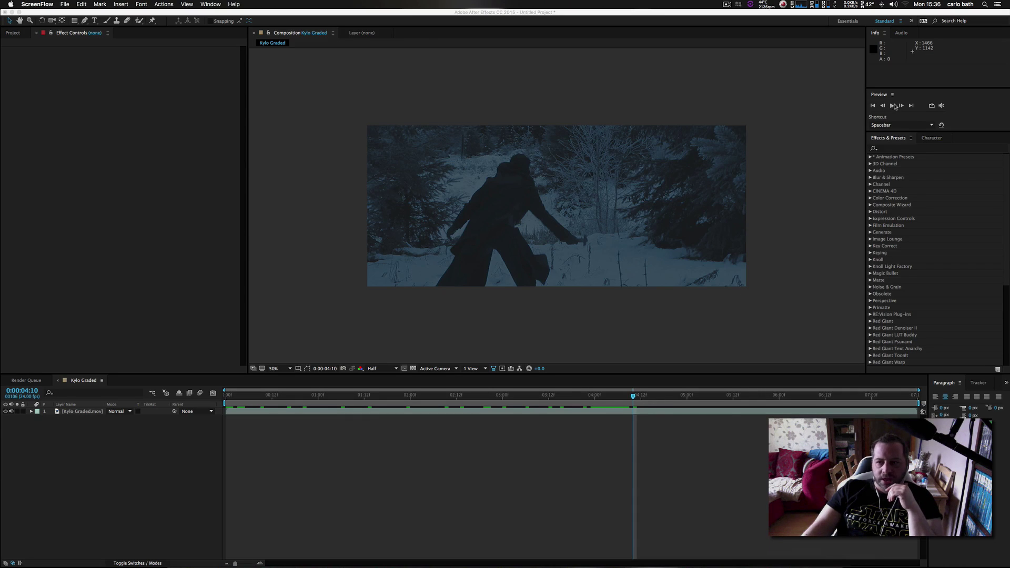
Step: Play back the Kylo Graded clip around the sword swing to review the motion
click(893, 109)
click(892, 107)
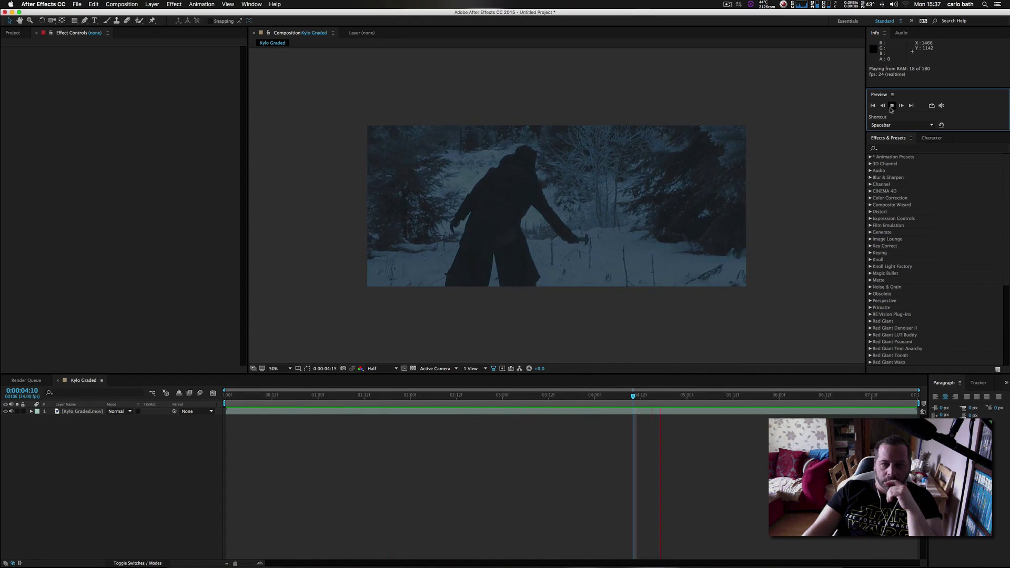
click(891, 107)
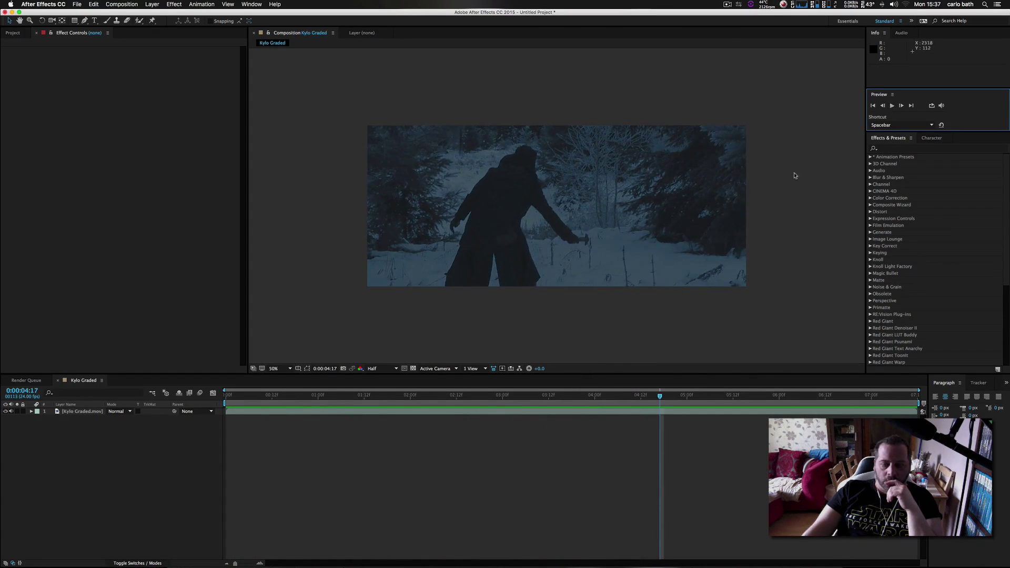
click(892, 106)
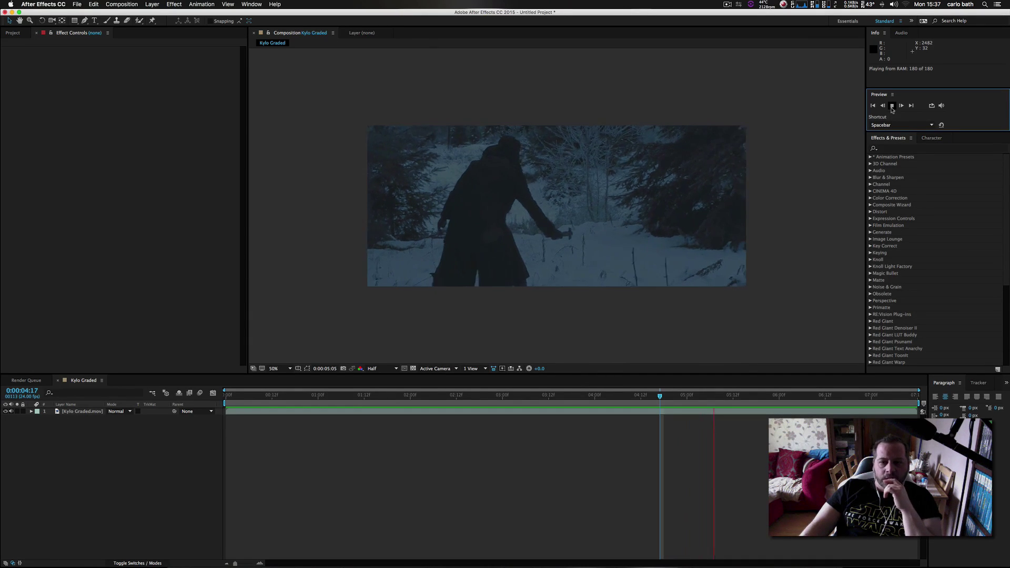
click(892, 107)
Step: Set the current time to 0:00:04:09, the frame where the figure's arm is extended with the hilt
drag(747, 401, 645, 400)
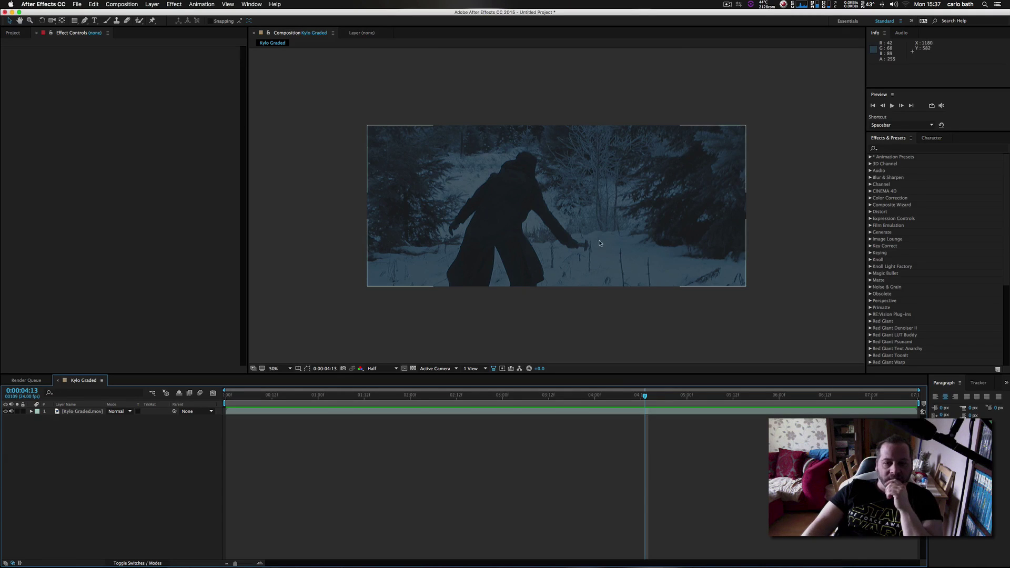
mouse_move(645, 398)
mouse_down()
mouse_move(602, 399)
mouse_move(633, 401)
mouse_up()
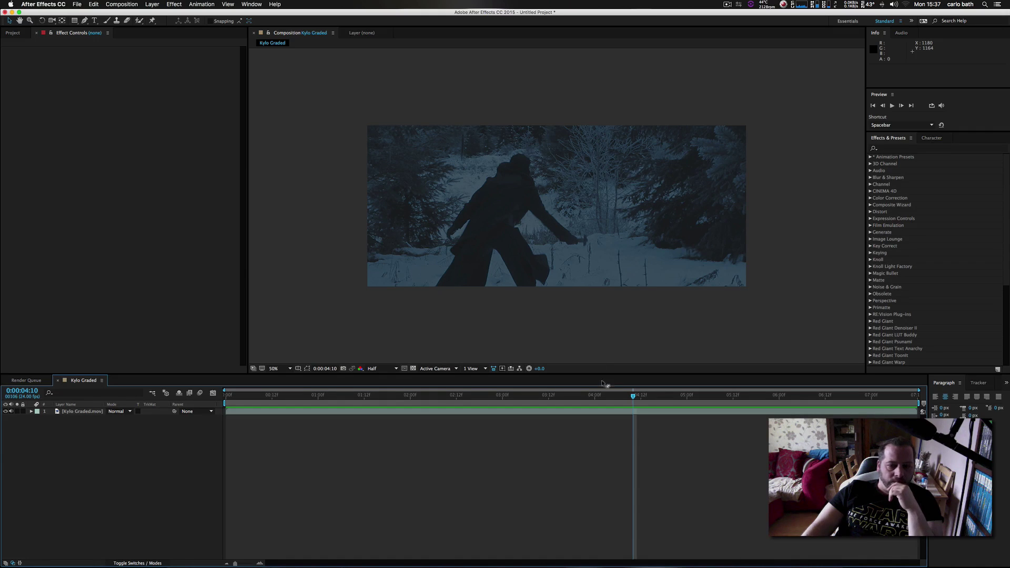
drag(633, 398, 626, 398)
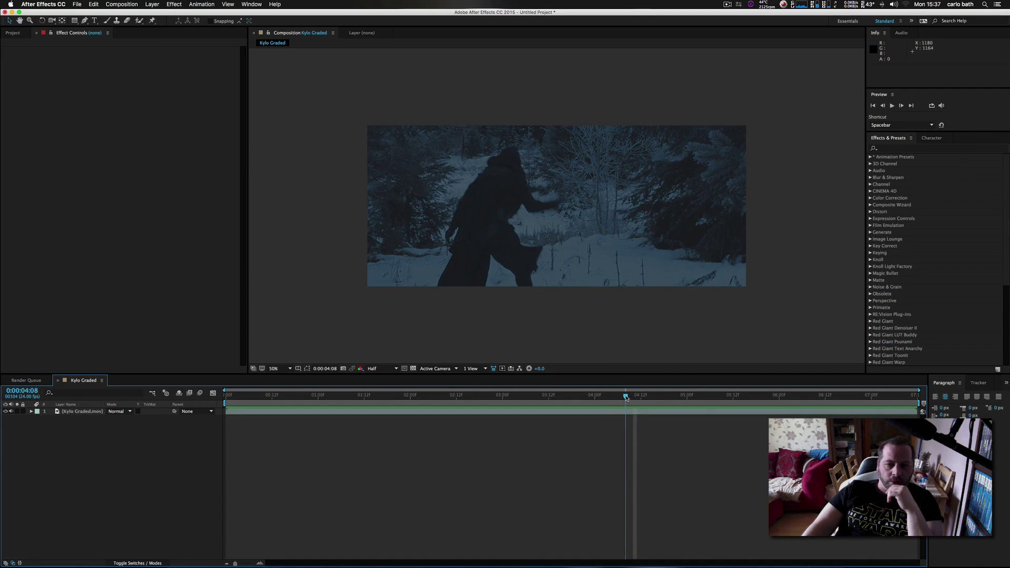
click(901, 106)
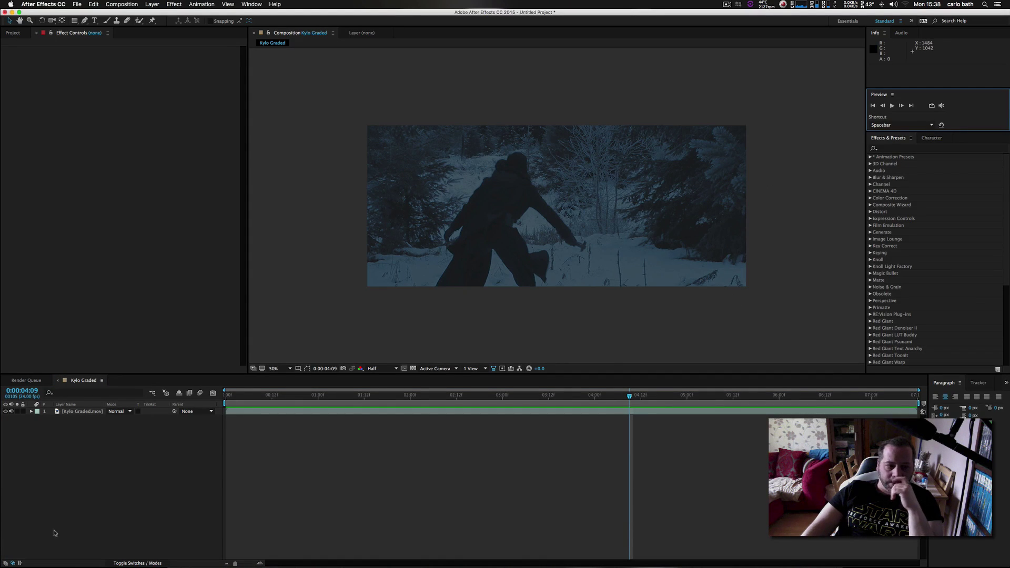
Step: Create a comp-sized black solid layer named "lightsaber" above the footage
right_click(59, 470)
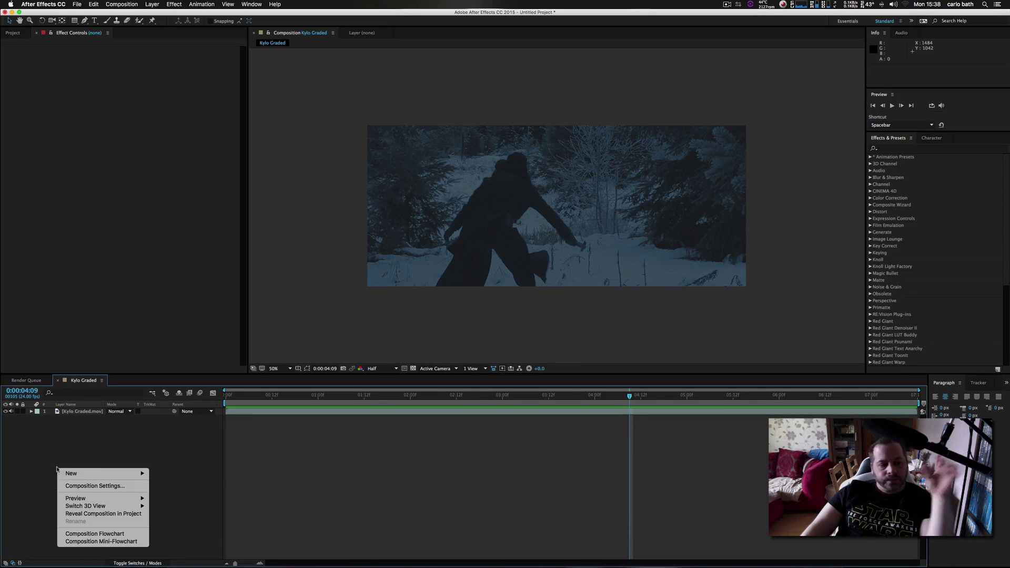
mouse_move(115, 474)
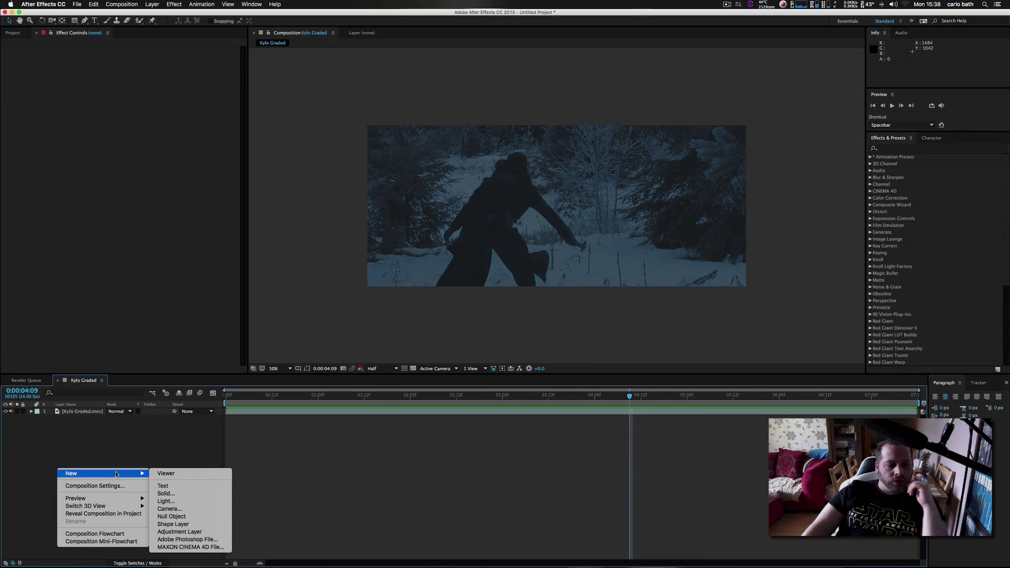
click(166, 494)
text(l)
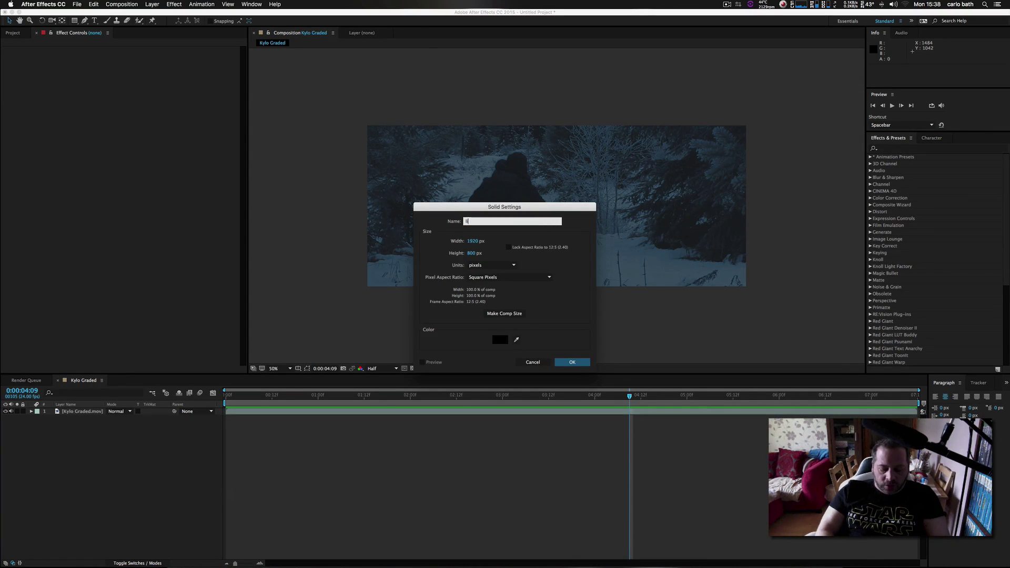
text(ightsaber)
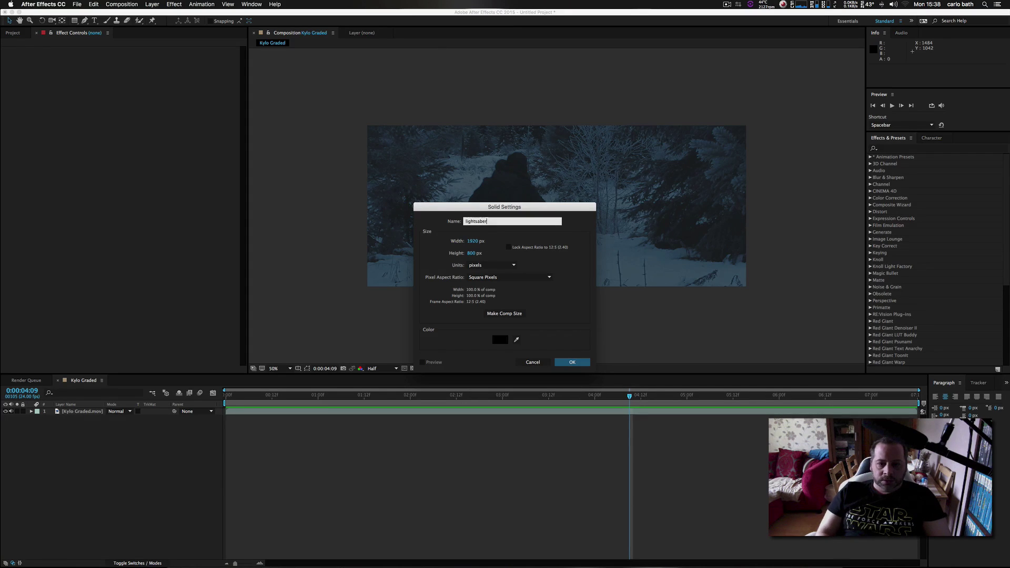
key(Return)
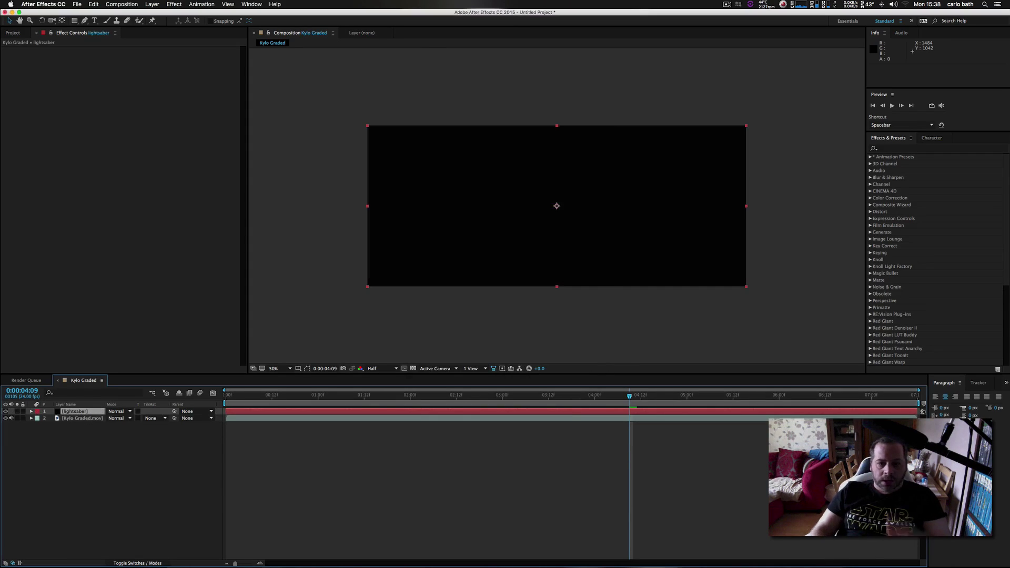
Step: Apply the Video Copilot Saber effect to the lightsaber layer and set its blending mode to Screen
right_click(82, 416)
mouse_move(134, 380)
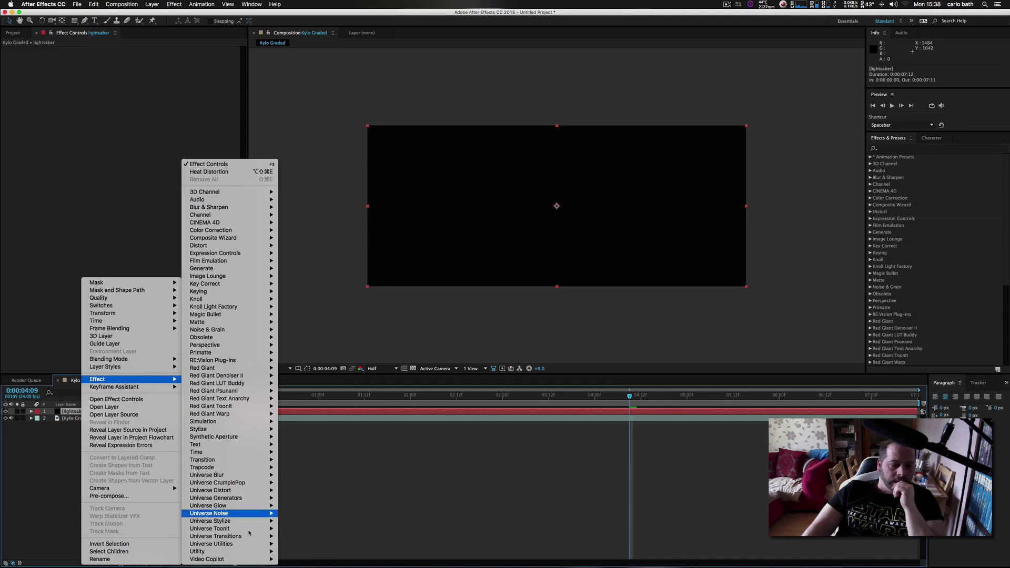
click(308, 541)
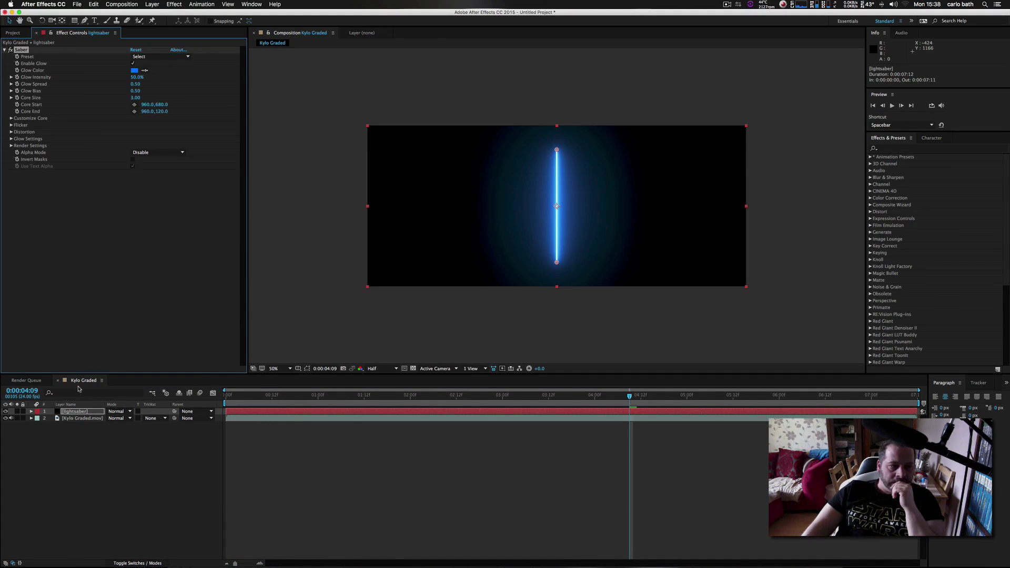
click(117, 411)
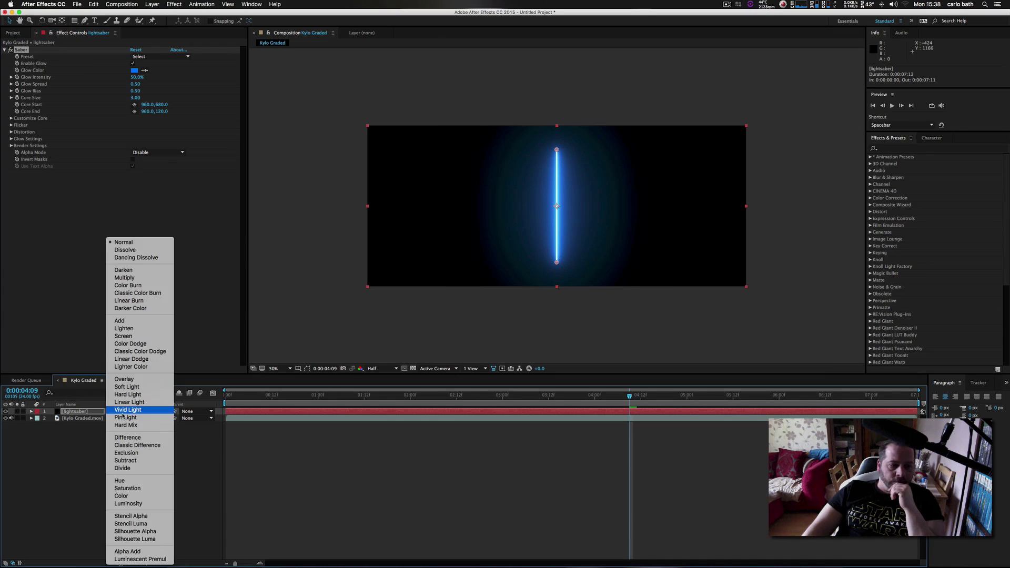
click(136, 337)
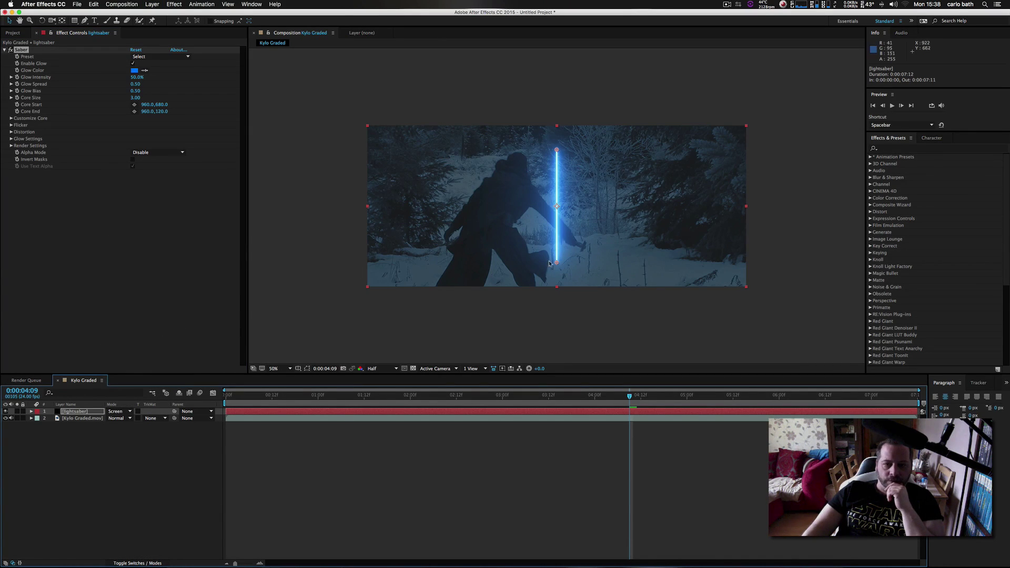
Step: Place the blade from the hilt at about 1098, 602 to about 1570, 770, and trim the lightsaber layer to start at 0:00:04:09
drag(557, 264, 585, 249)
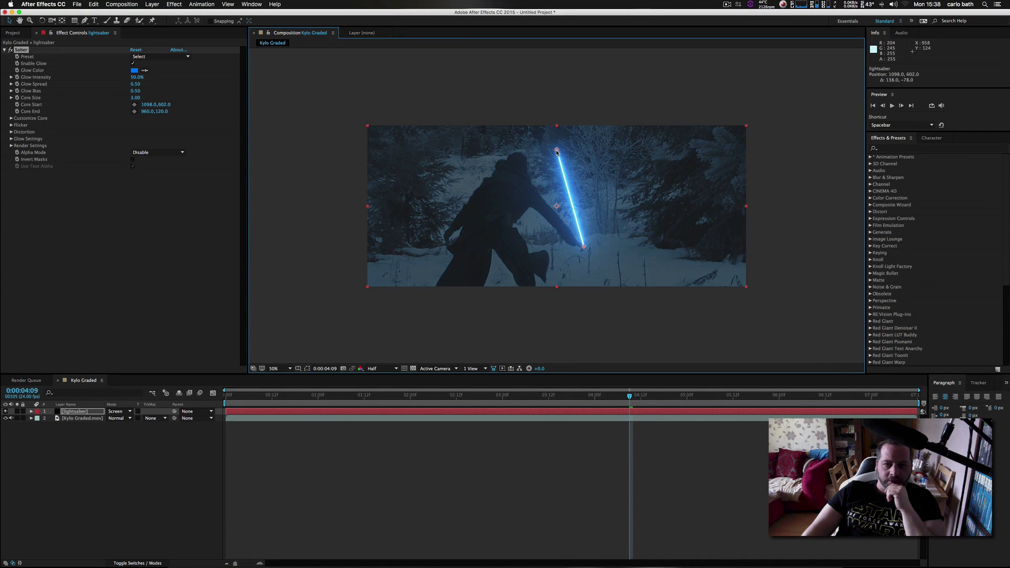
drag(557, 152, 677, 283)
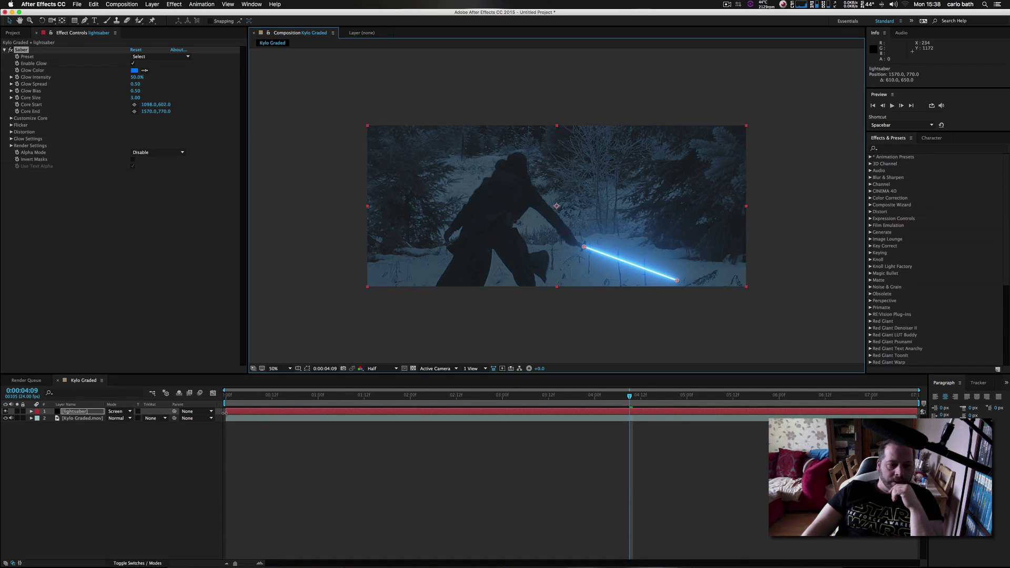
drag(225, 413, 627, 413)
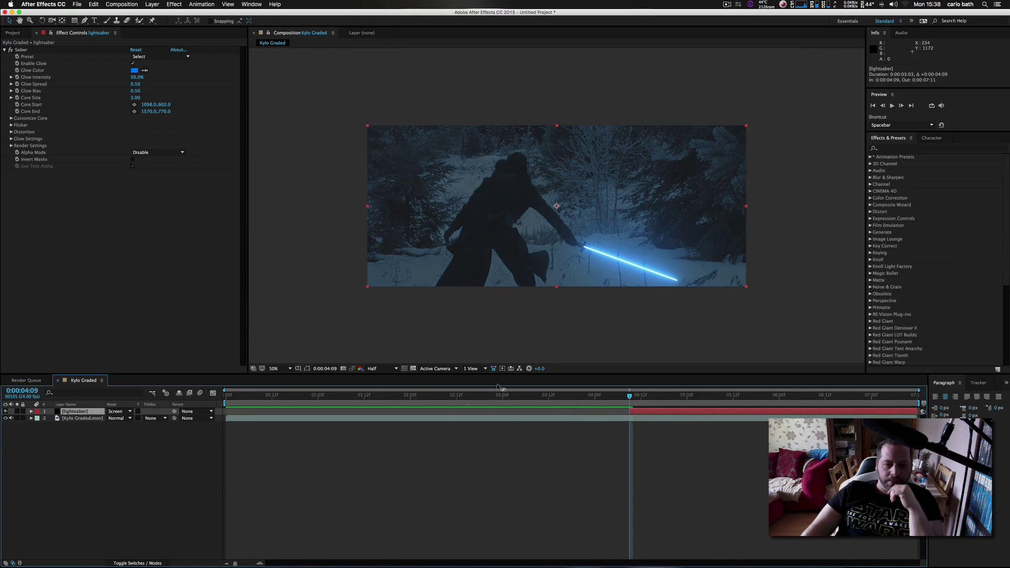
drag(630, 397, 630, 396)
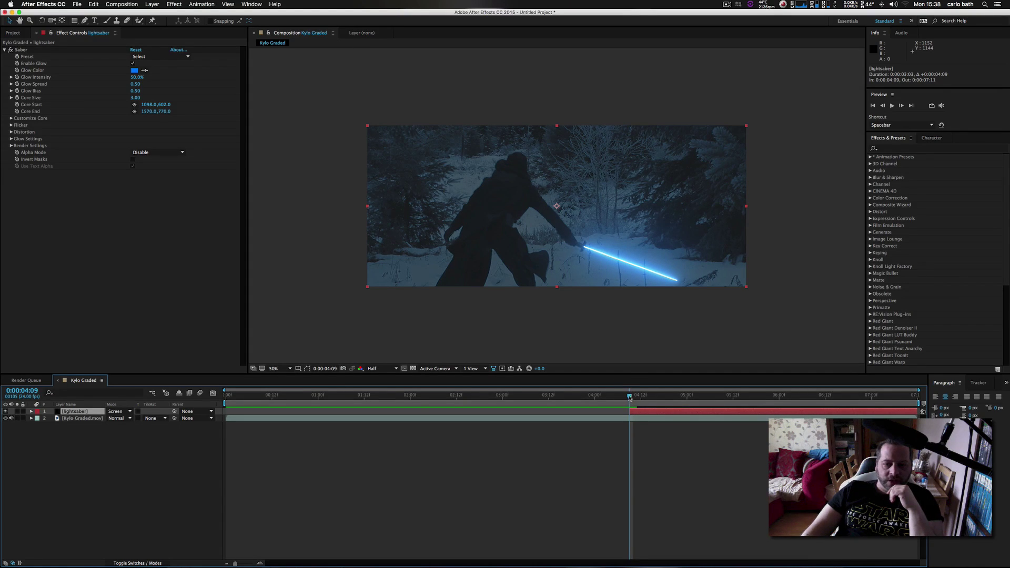
drag(630, 397, 631, 398)
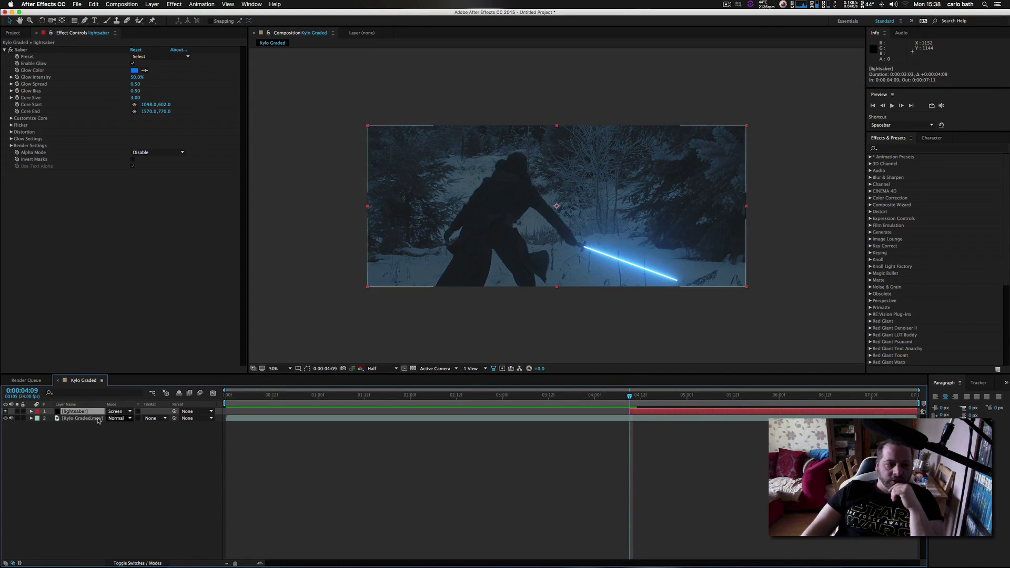
Step: Adjust Core Start to about 1112, 608 and Core End to about 1590, 780, and enable keyframing for both at 0:00:04:09
click(22, 50)
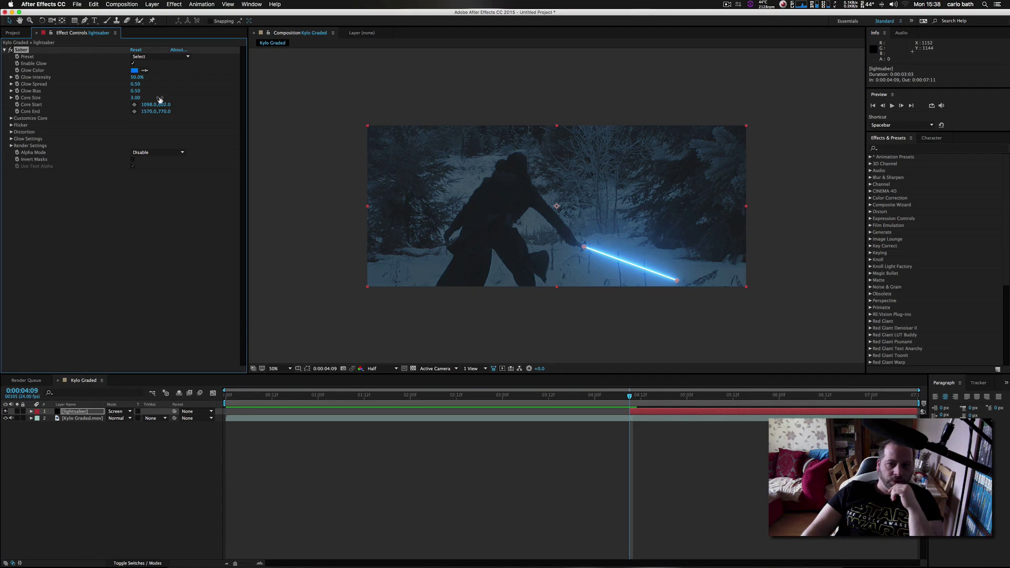
click(584, 249)
drag(584, 249, 587, 250)
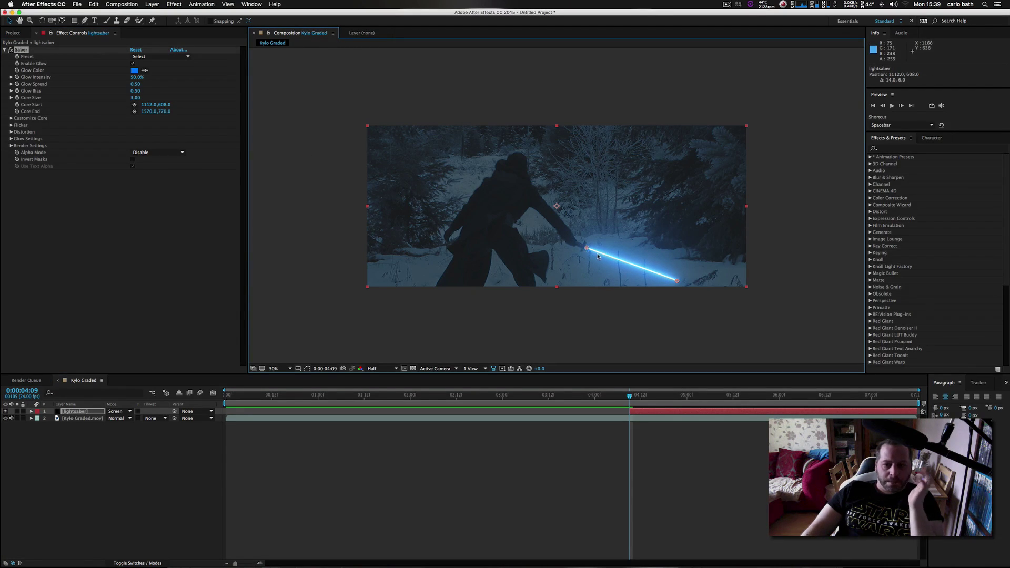
drag(681, 284, 682, 285)
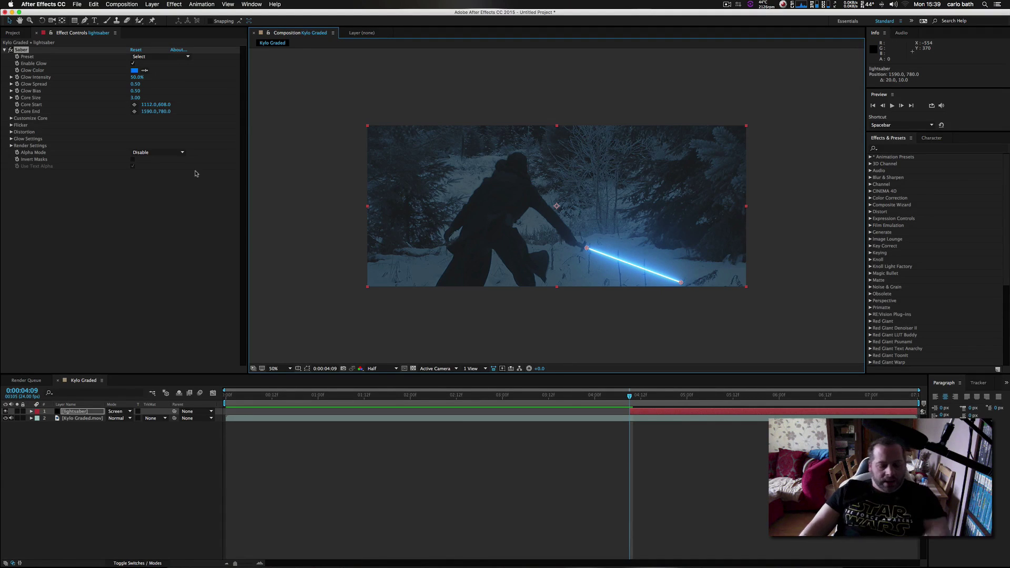
click(17, 107)
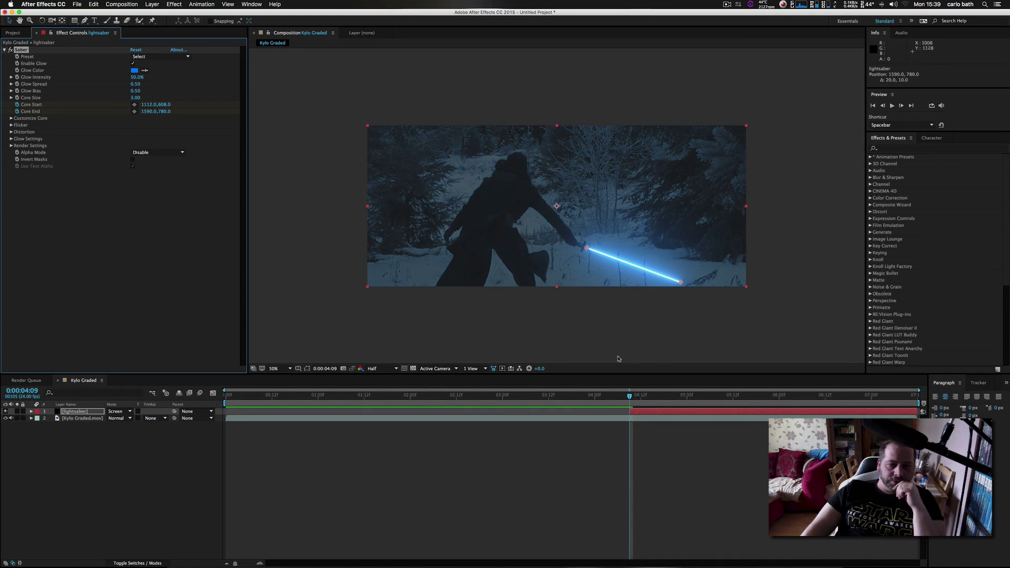
Step: At 0:00:04:10, keyframe the blade with Core Start at about 1114, 564 on the hilt and Core End at about 1728, 430
click(633, 395)
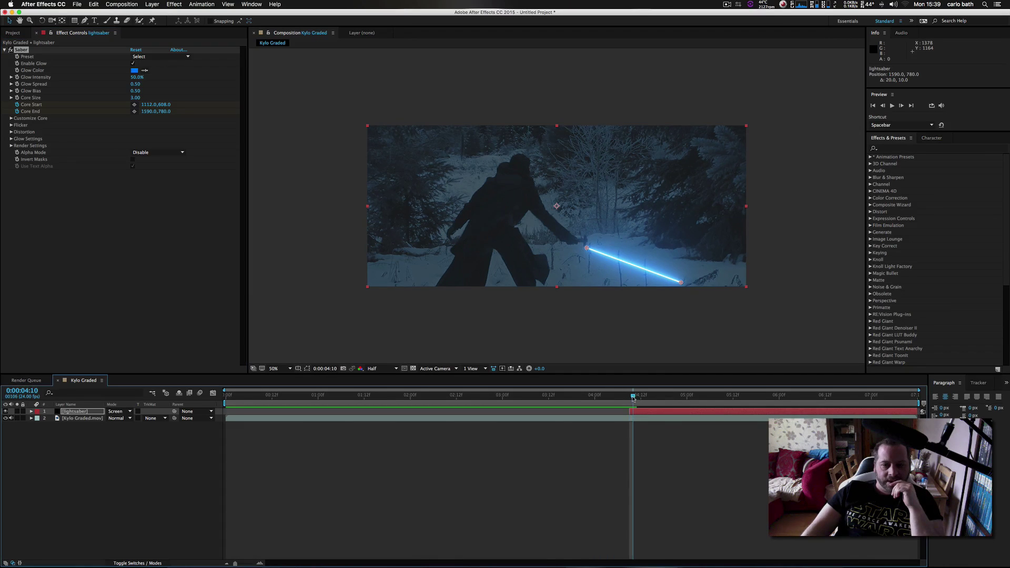
drag(587, 250, 588, 250)
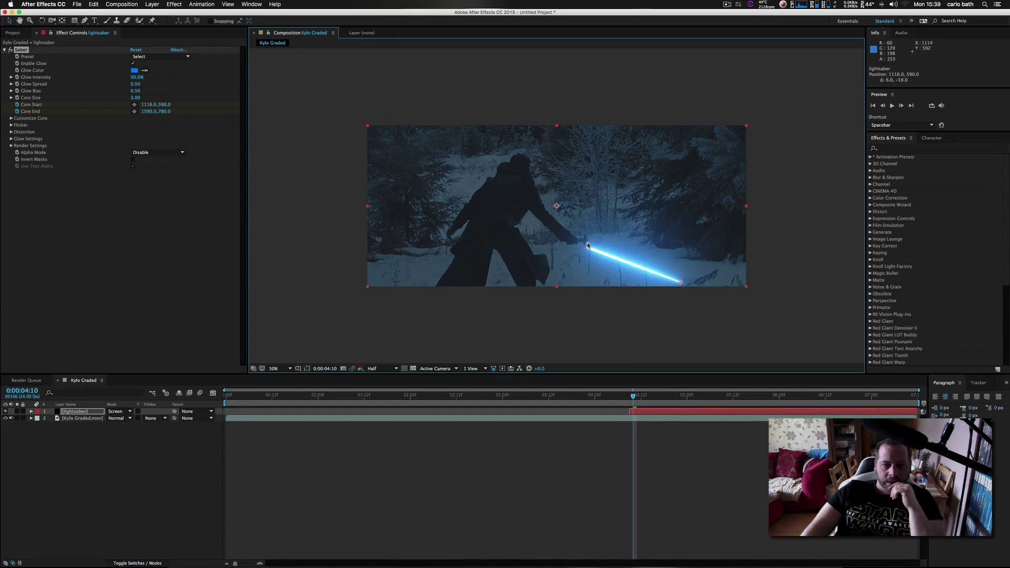
drag(682, 281, 712, 226)
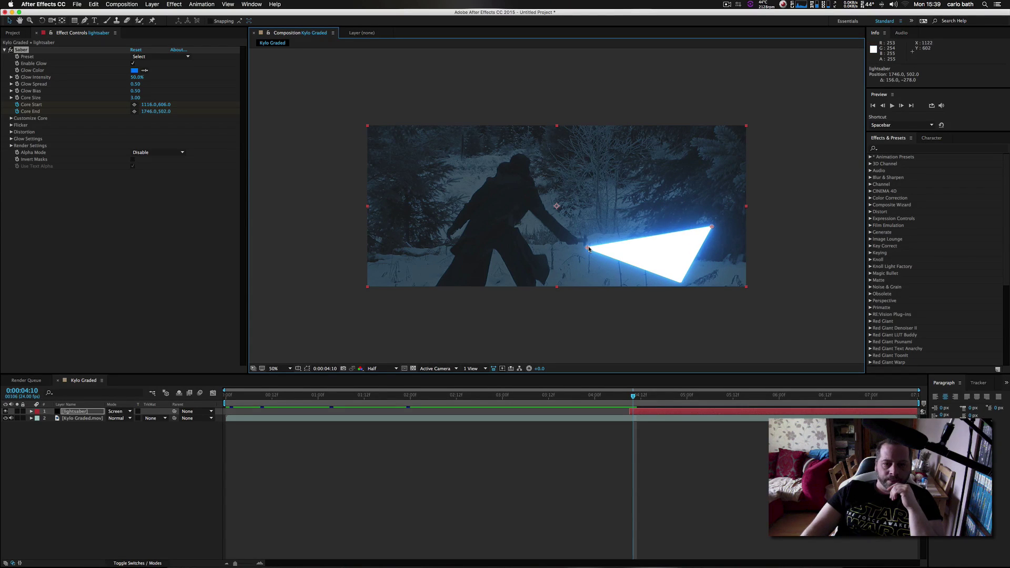
drag(588, 249, 587, 238)
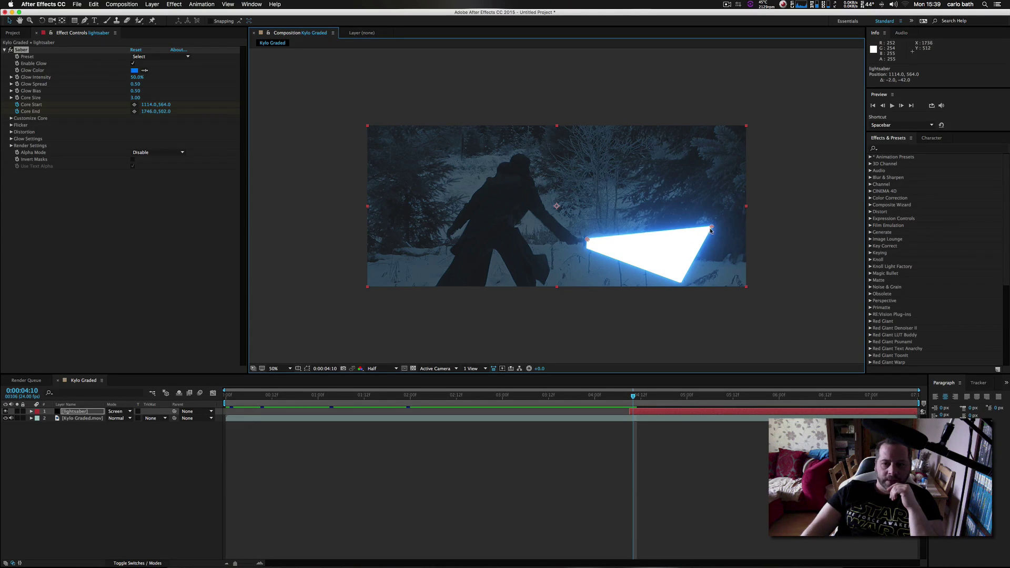
mouse_move(712, 229)
mouse_down()
mouse_move(717, 242)
mouse_move(710, 214)
mouse_up()
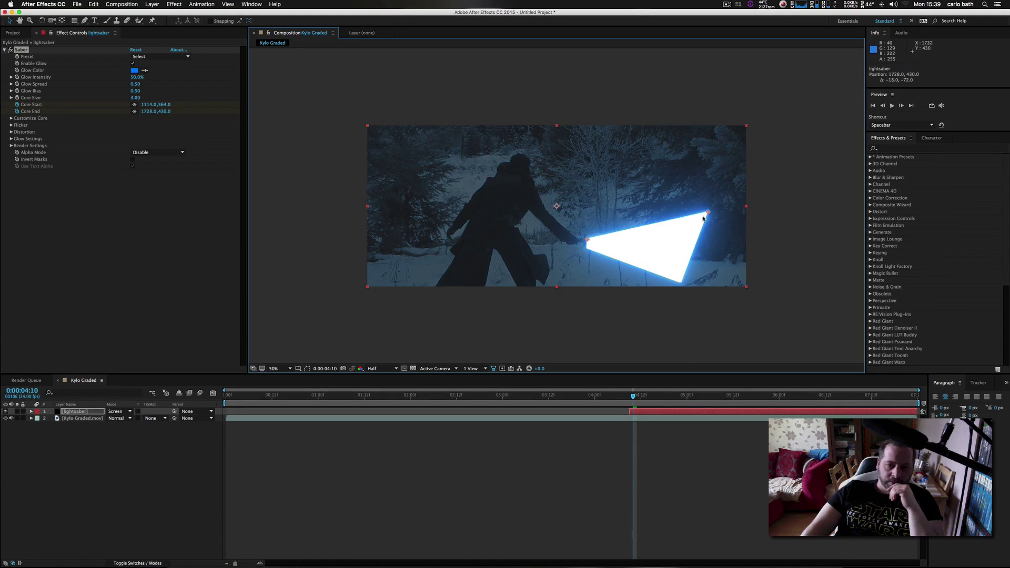
Step: At 0:00:04:11, keyframe the blade with Core End at about 1738, 454 and Core Start at about 1116, 572
click(635, 398)
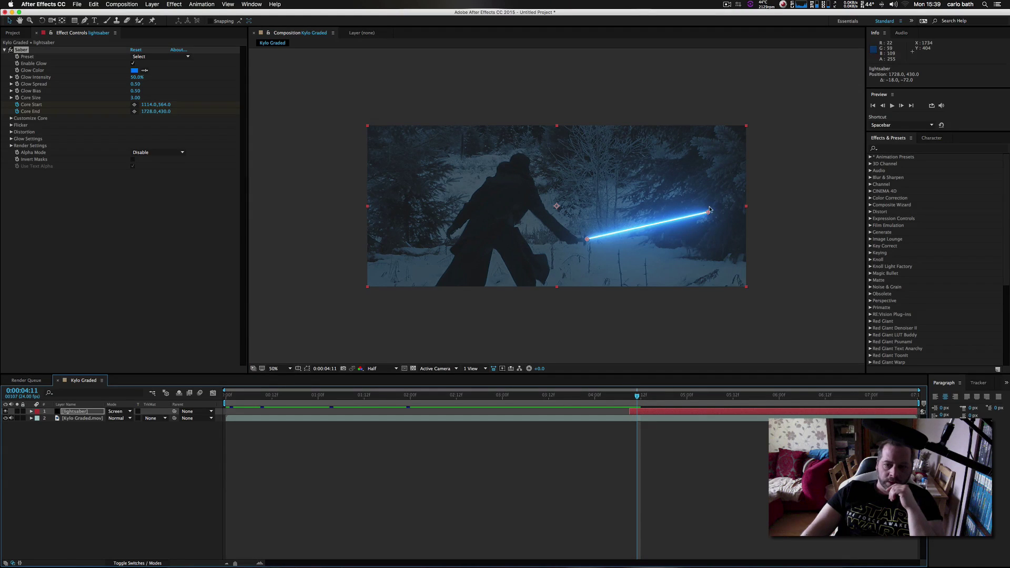
drag(708, 214, 710, 219)
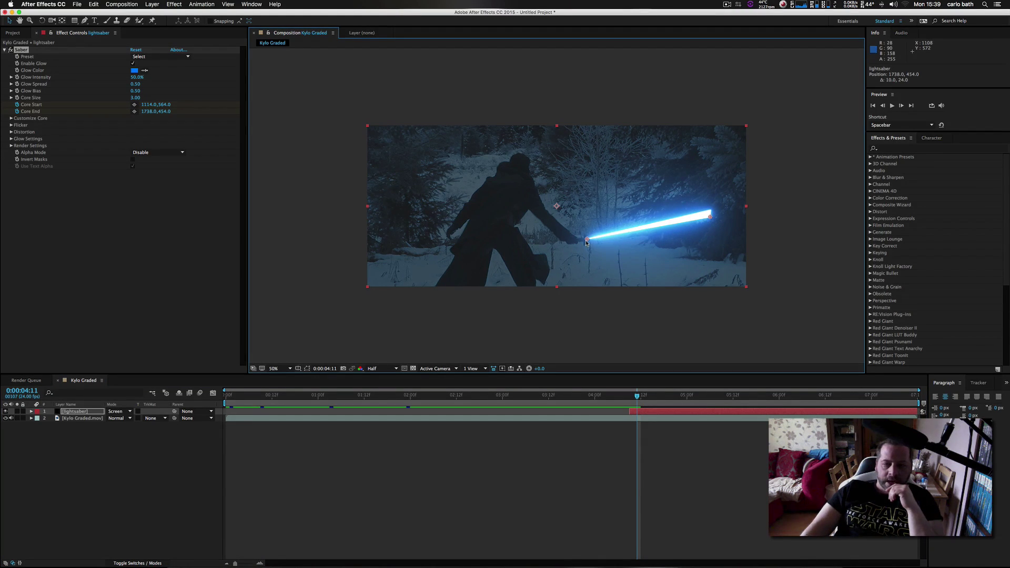
drag(586, 240, 586, 242)
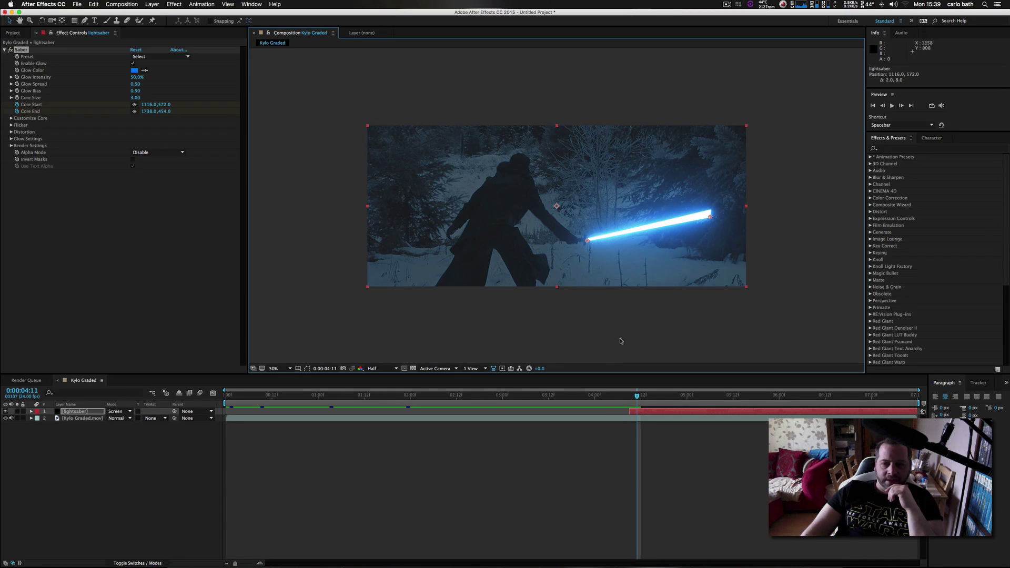
Step: At 0:00:04:12, keyframe the blade with Core Start at about 1116, 566 on the hilt and Core End at about 1738, 446
drag(638, 399, 641, 399)
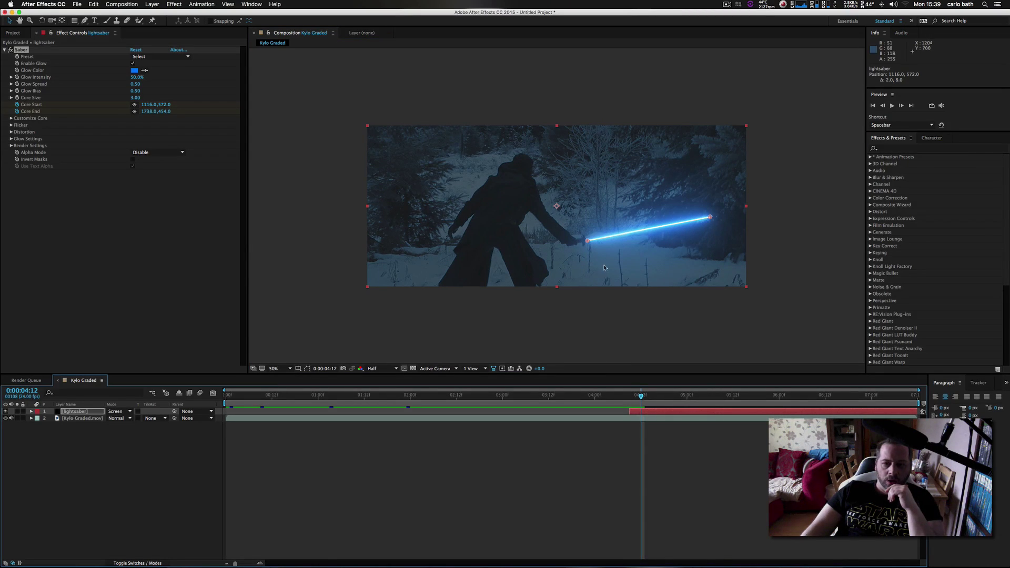
drag(589, 244, 589, 242)
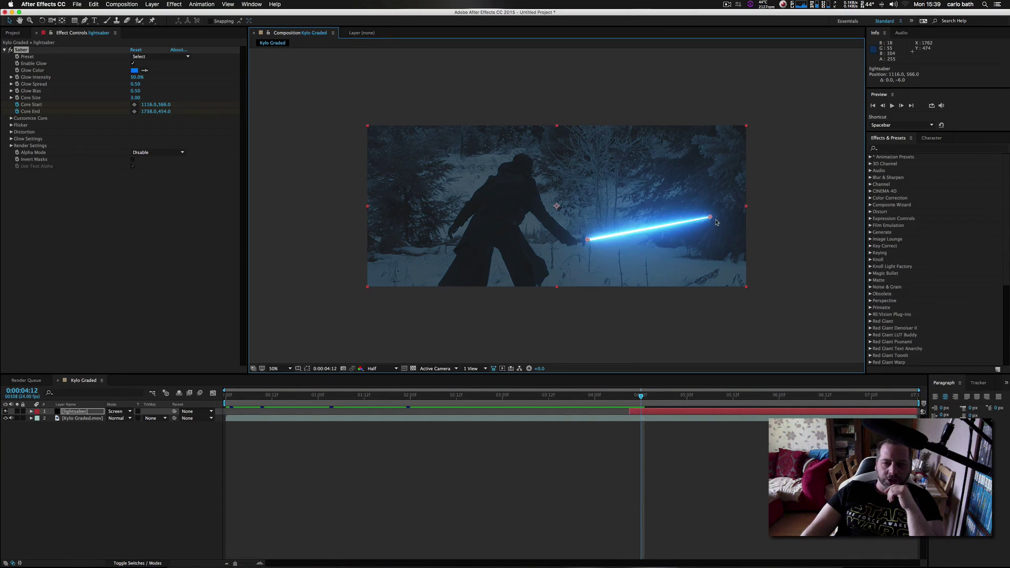
drag(710, 218, 710, 215)
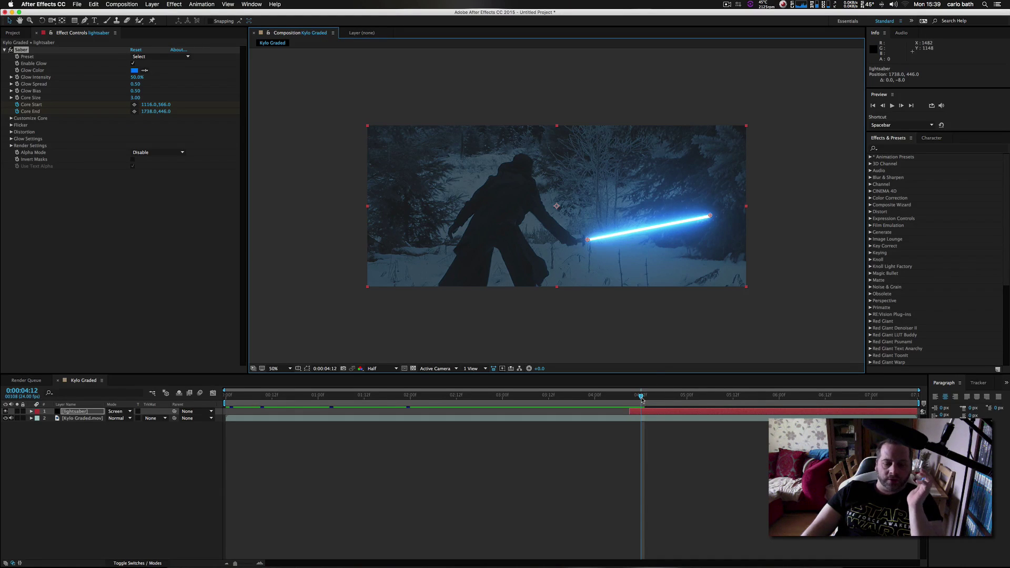
Step: At 0:00:04:13, keyframe the blade with Core Start at about 1122, 594 on the hilt and Core End at about 1742, 478
drag(642, 394, 645, 394)
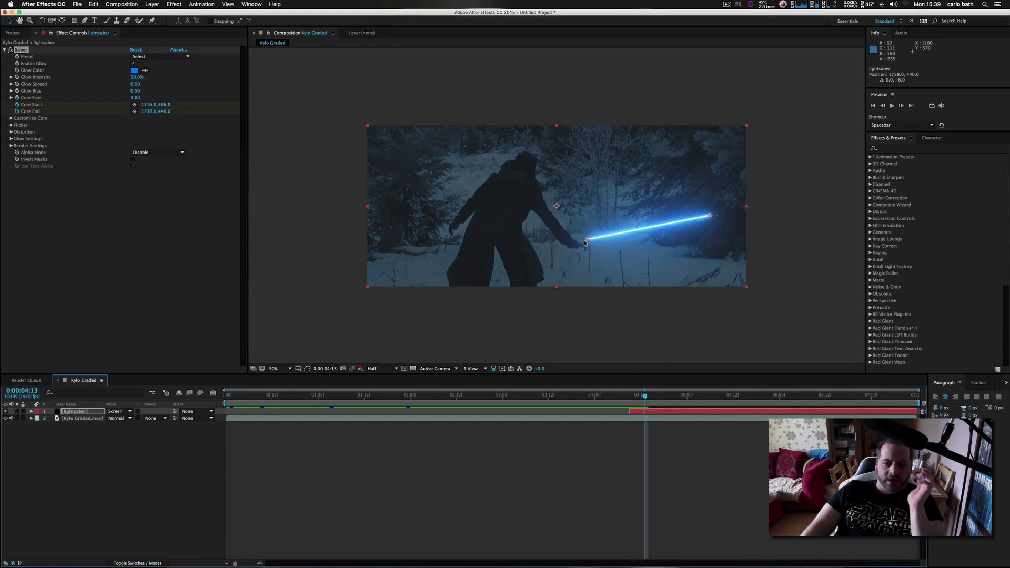
drag(587, 241, 588, 245)
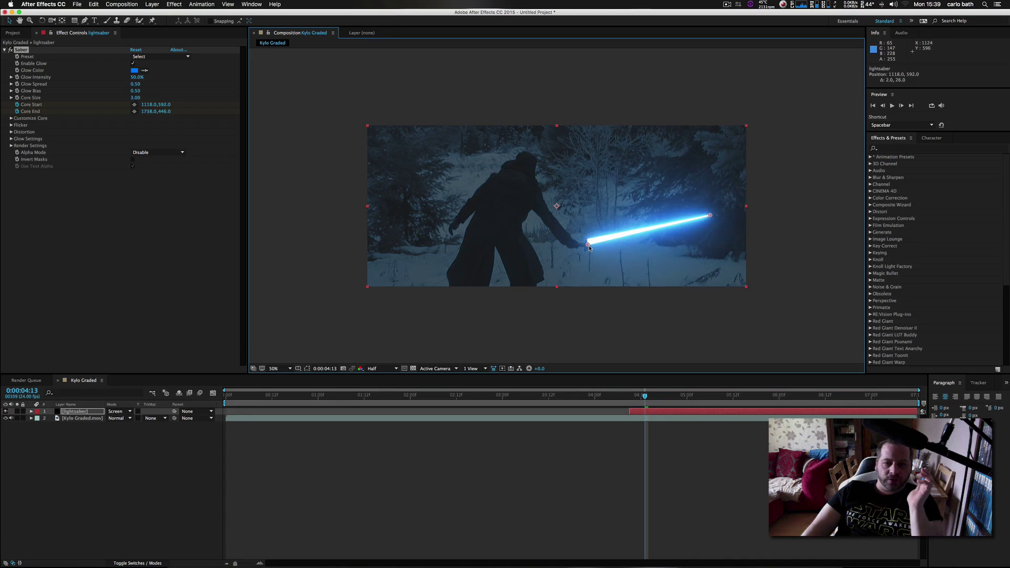
drag(710, 218, 711, 223)
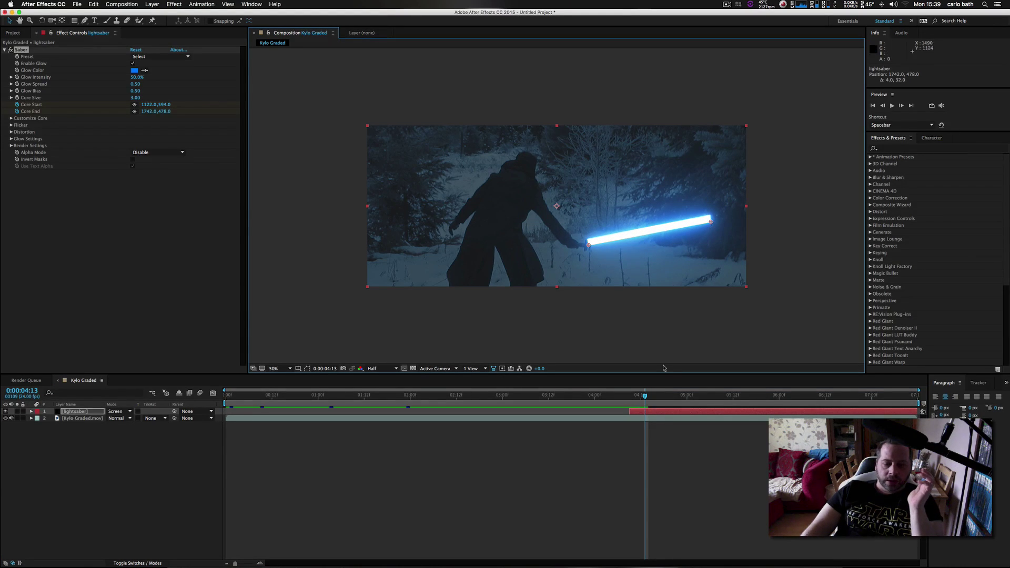
Step: At 0:00:04:14, keyframe the blade with Core Start at about 1124, 582 and Core End at about 1750, 486
drag(643, 402, 648, 401)
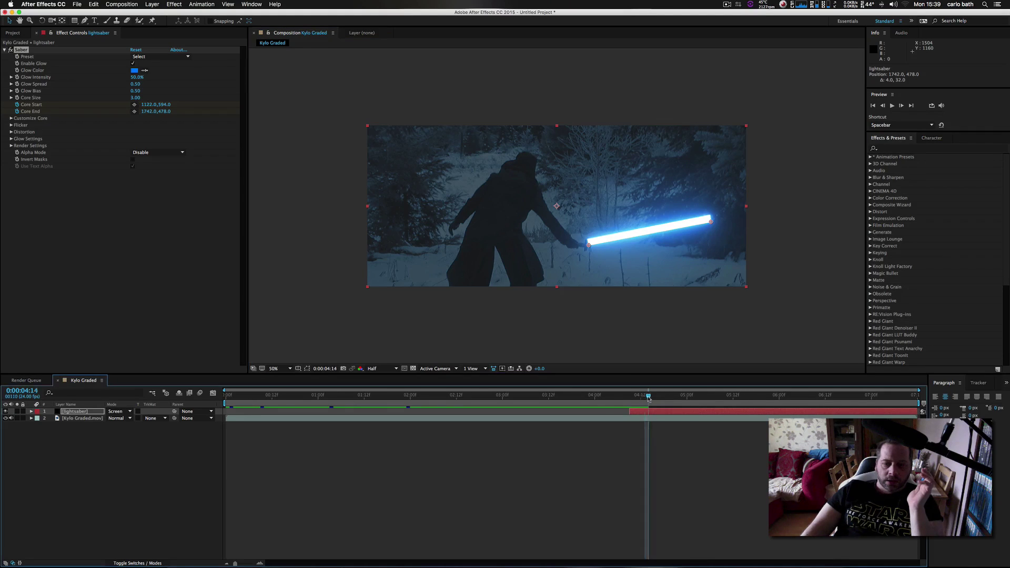
drag(588, 245, 589, 243)
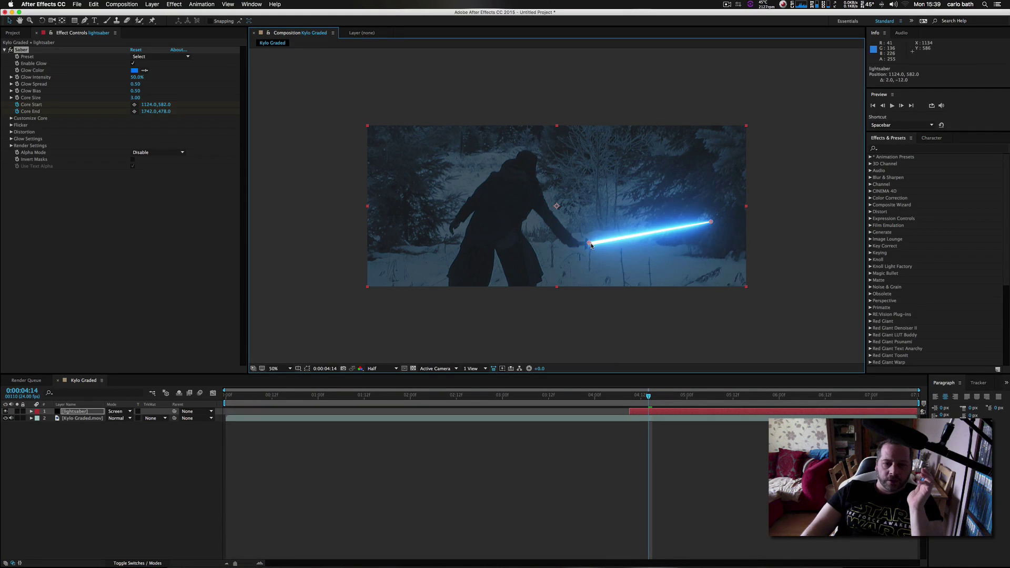
drag(711, 225, 714, 227)
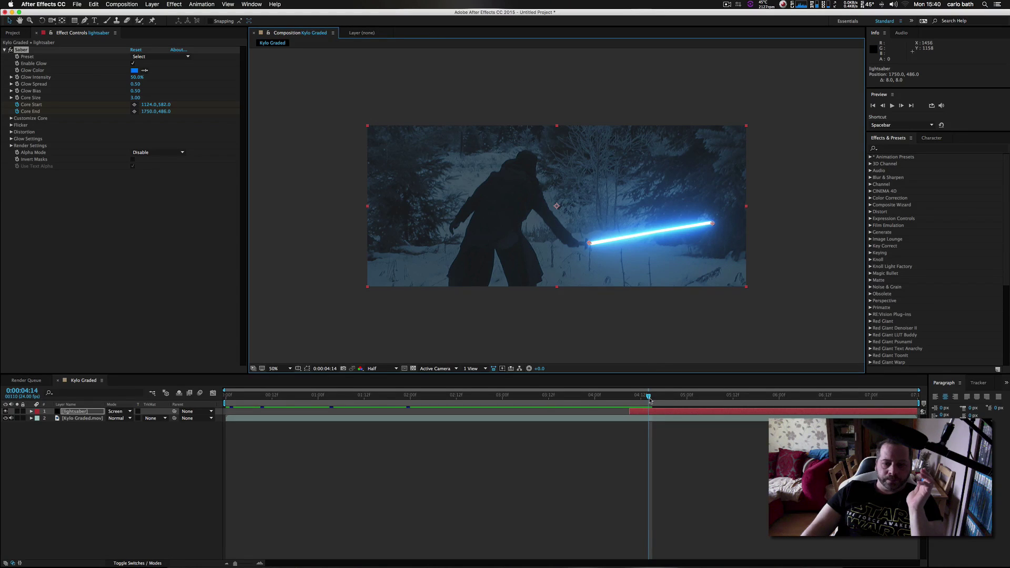
Step: Review the keyframed frames and refine Core Start at 0:00:04:12 to about 1112, 564 on the hilt
drag(649, 399, 631, 398)
drag(631, 397, 641, 396)
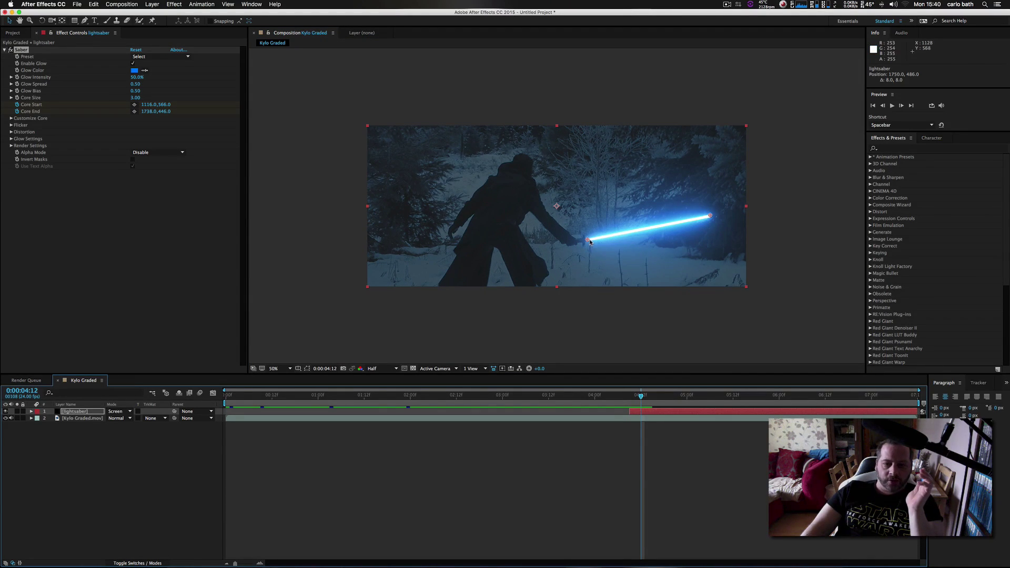
drag(586, 245, 586, 239)
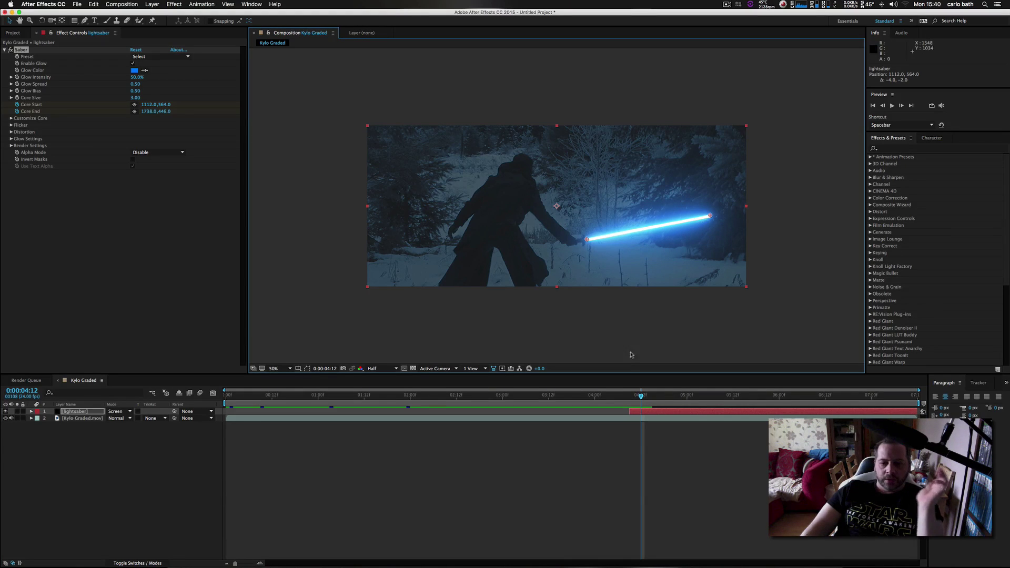
Step: Refine the blade at 0:00:04:13 with Core Start at about 1126, 594 and Core End at about 1762, 476
drag(641, 397, 645, 396)
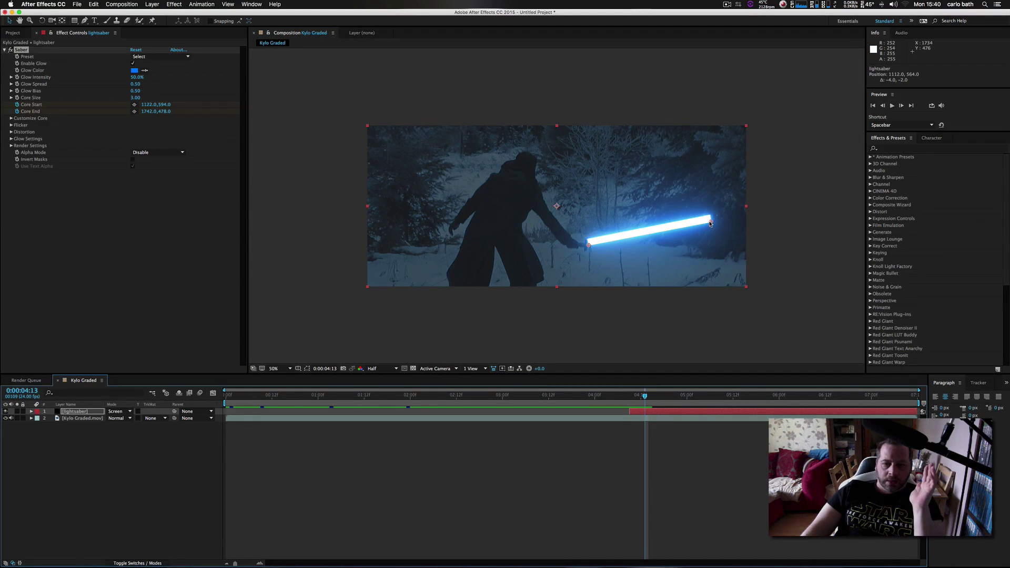
drag(710, 223, 713, 218)
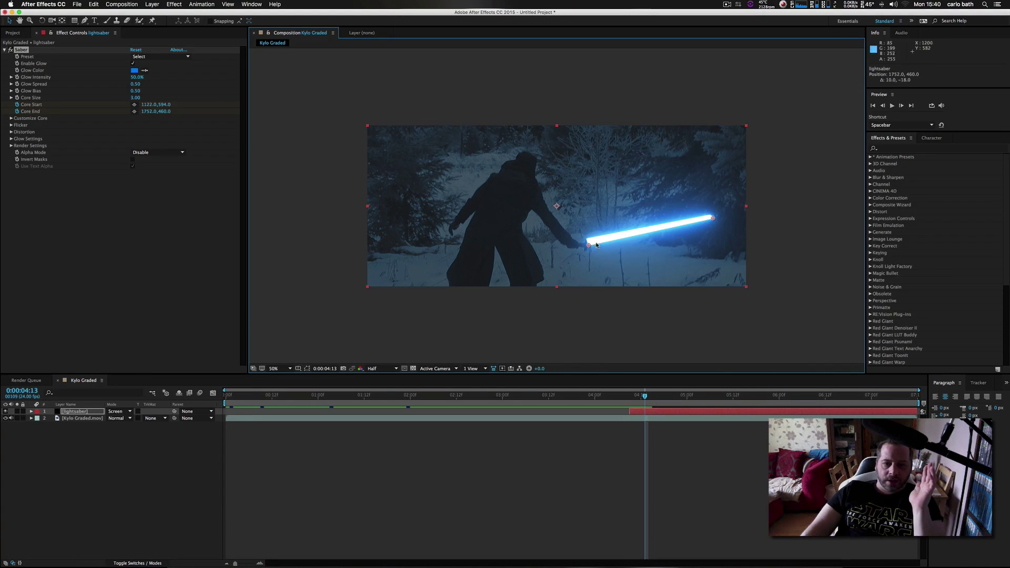
drag(589, 247, 590, 246)
drag(713, 218, 714, 222)
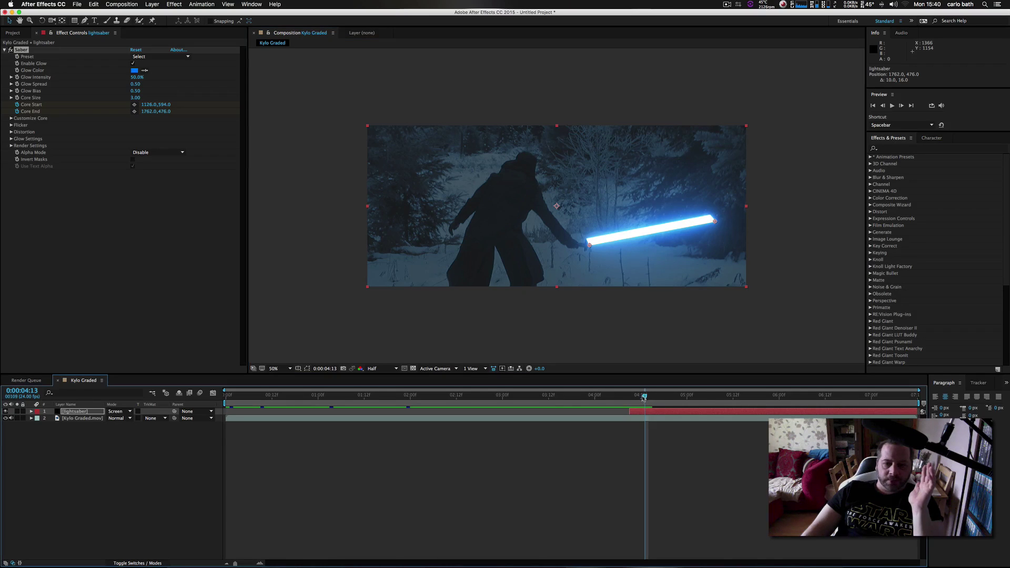
Step: At 0:00:04:09, set the Saber Glow Color to red FF0035 and Glow Intensity to 74%
drag(645, 397, 630, 396)
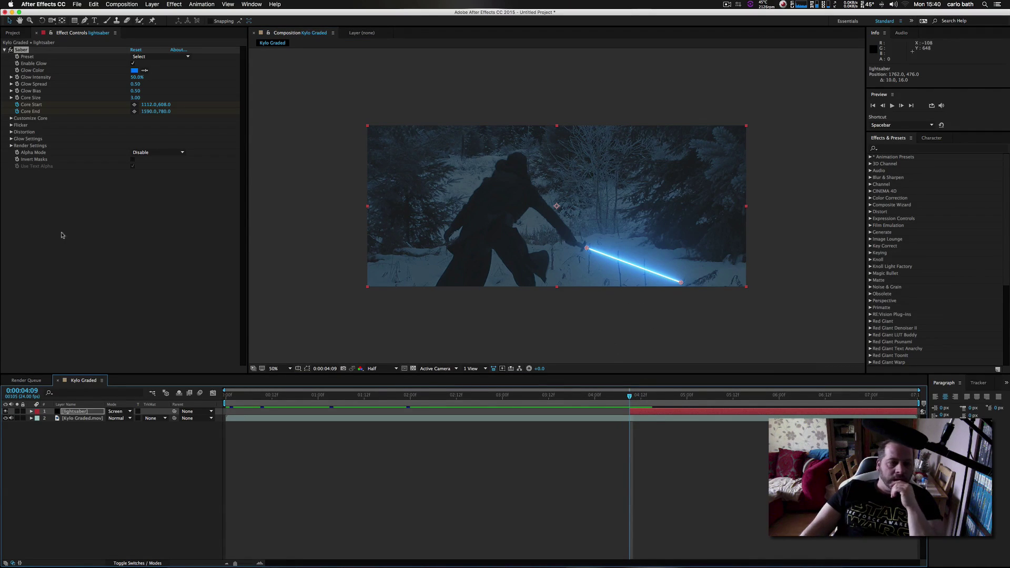
click(134, 71)
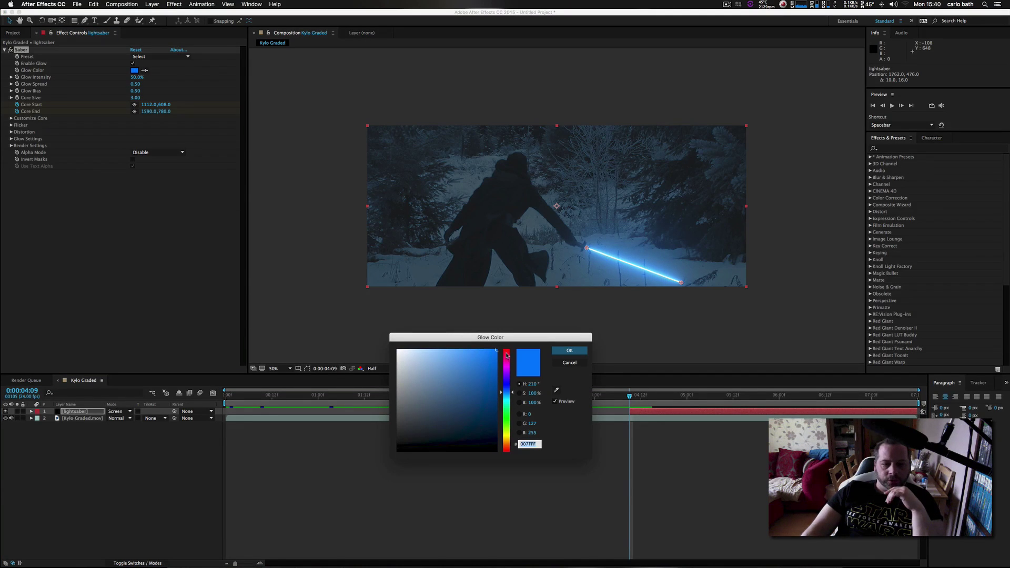
click(507, 355)
click(570, 350)
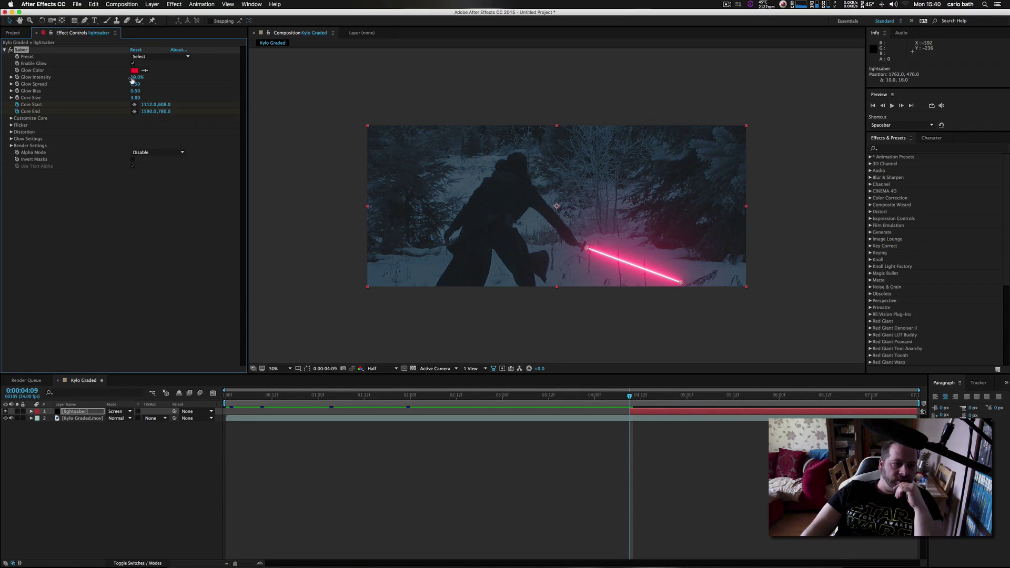
drag(131, 80, 138, 76)
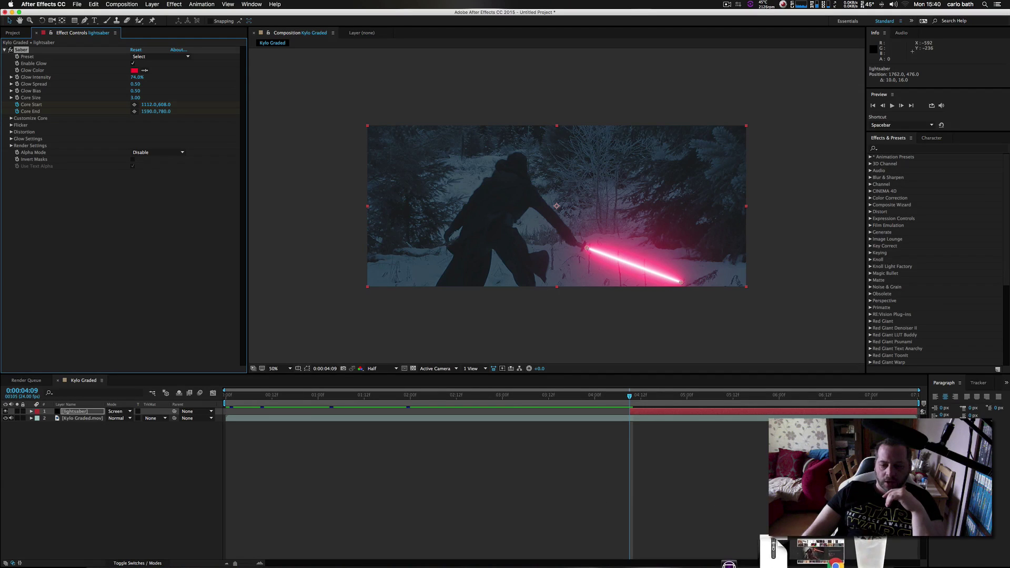
Step: Switch to Chrome to examine the Kylo Ren lightsaber reference image, and return to After Effects
click(773, 549)
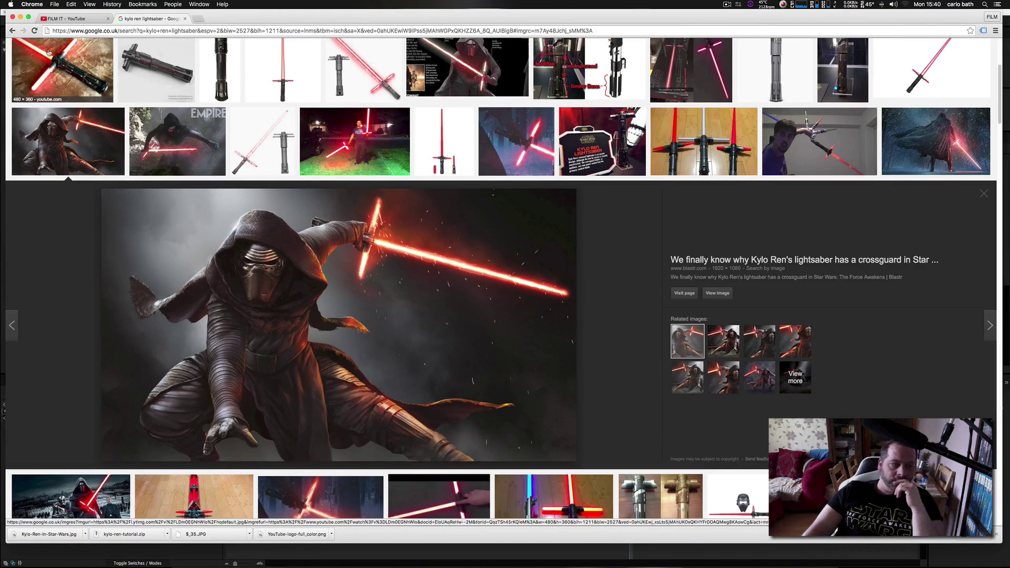
click(20, 18)
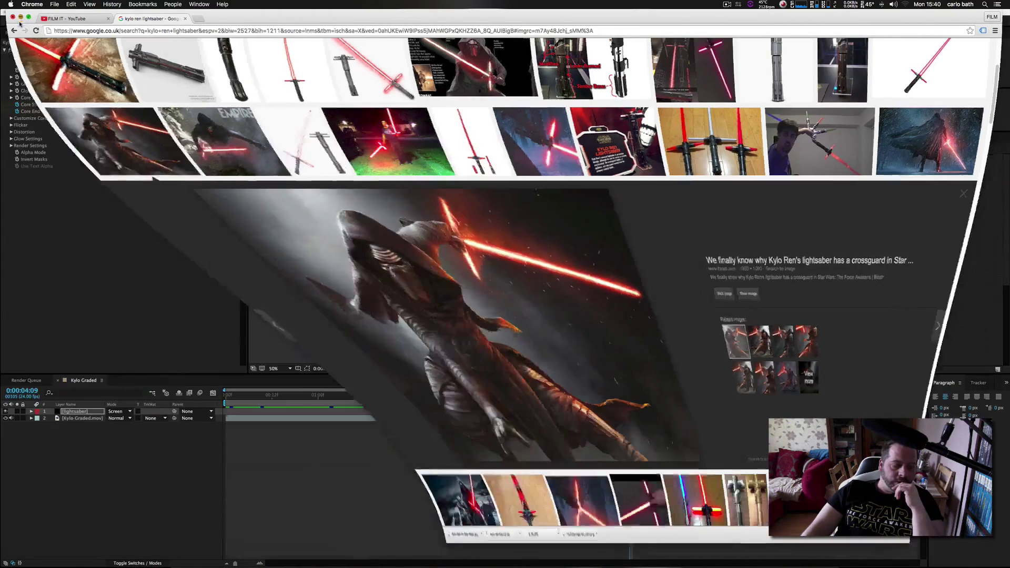
Step: Add the Video Copilot Heat Distortion effect to the lightsaber layer and set its Heat Amount to 60
right_click(67, 413)
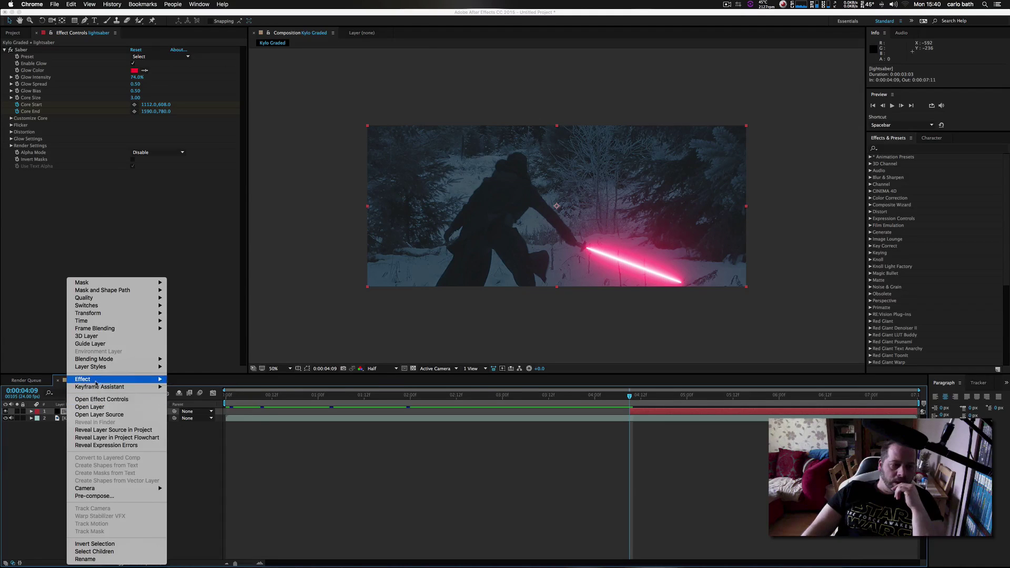
mouse_move(153, 378)
mouse_move(235, 560)
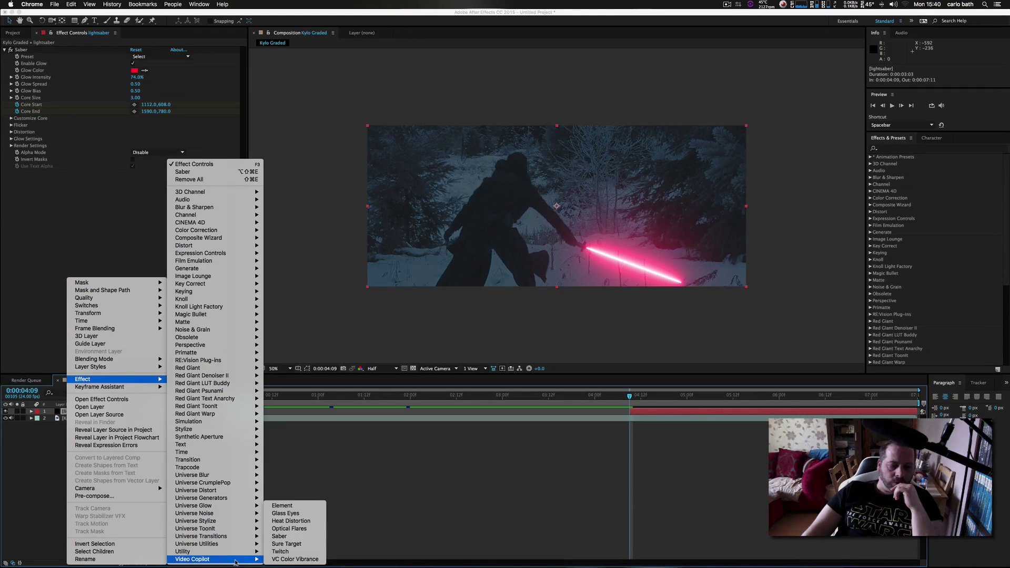
click(291, 521)
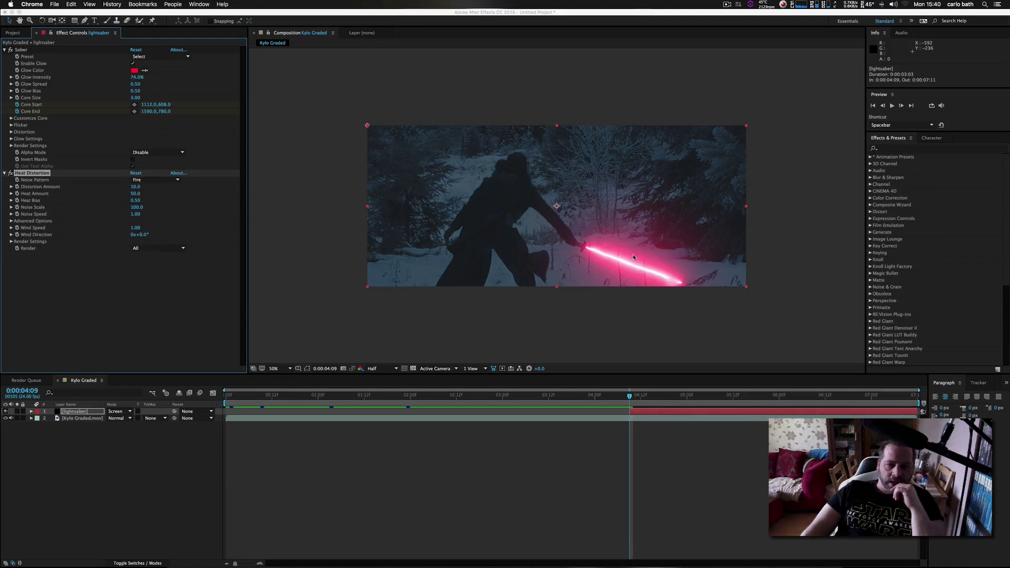
click(136, 196)
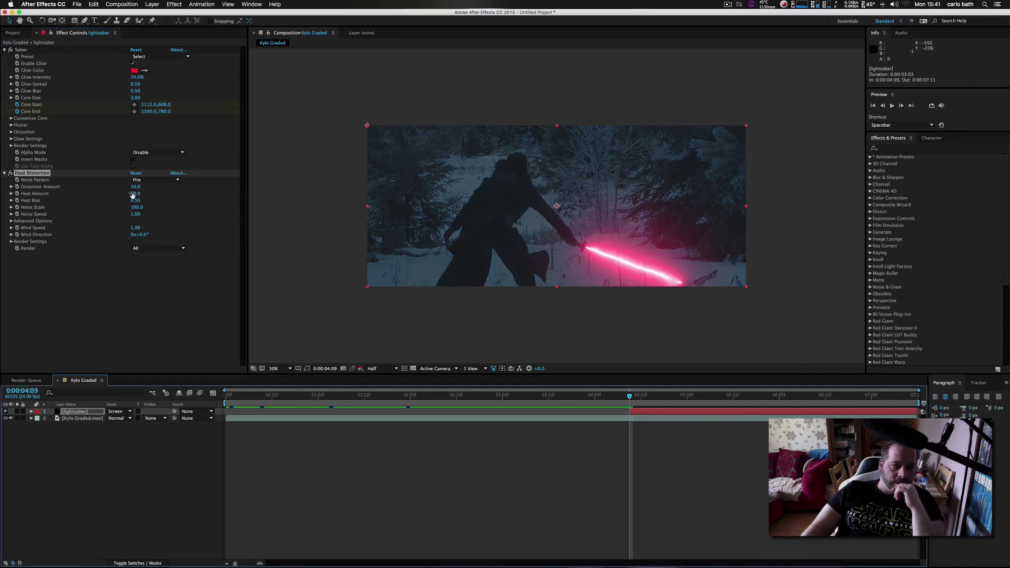
drag(135, 193, 138, 192)
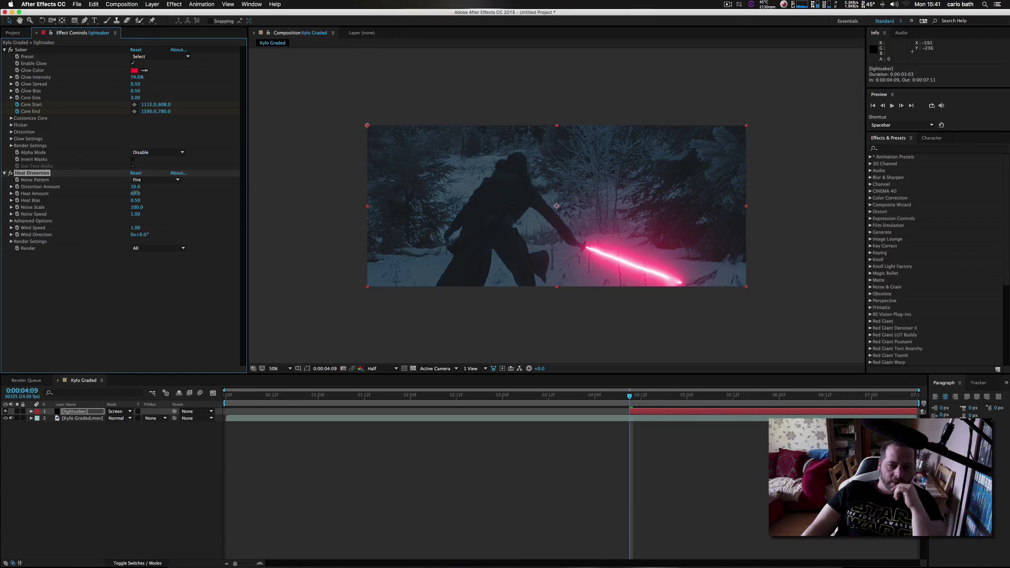
Step: Change the Saber Glow Color to the orange-red E85507
click(134, 71)
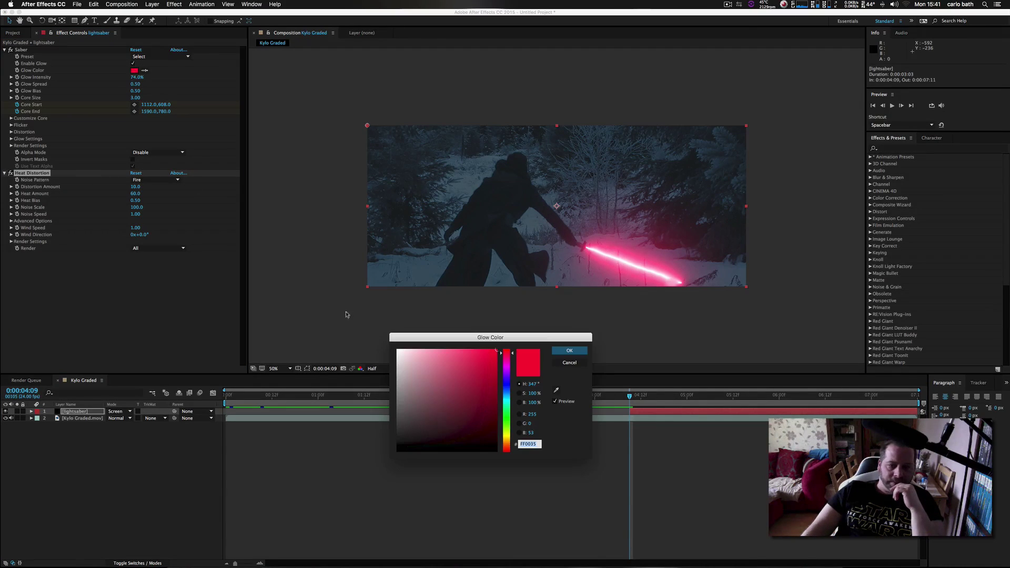
click(508, 446)
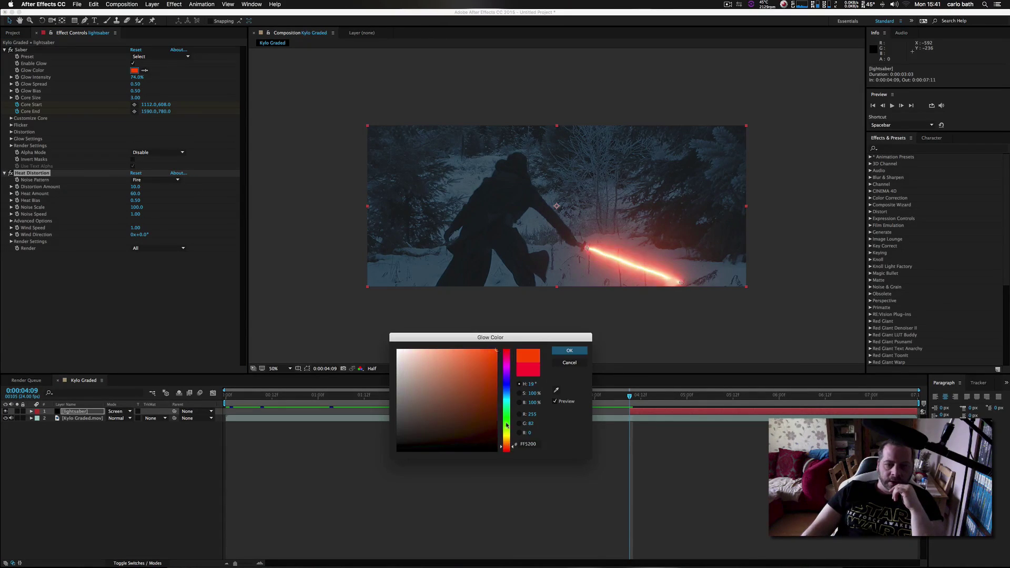
drag(496, 350, 494, 359)
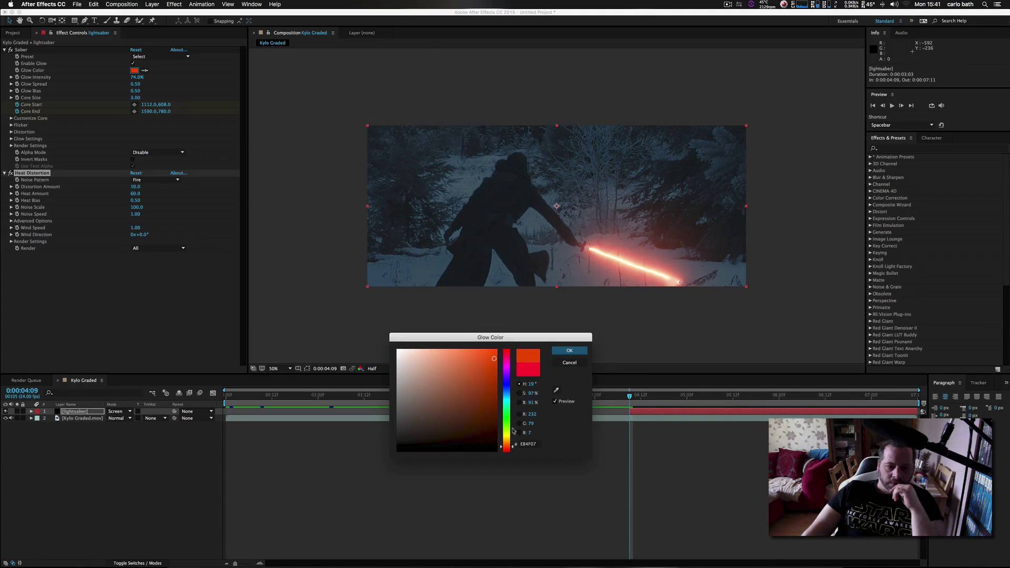
click(513, 447)
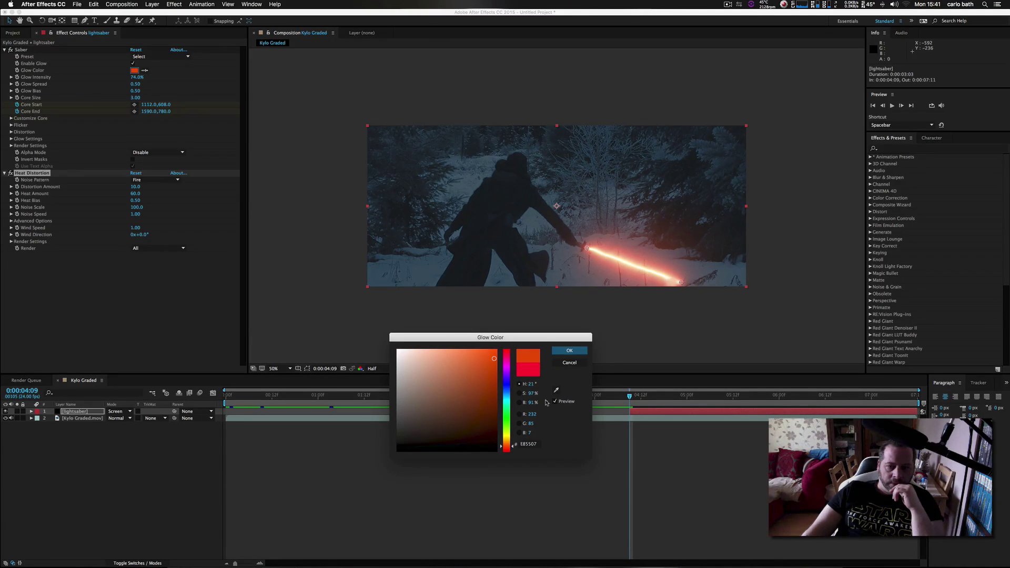
click(572, 350)
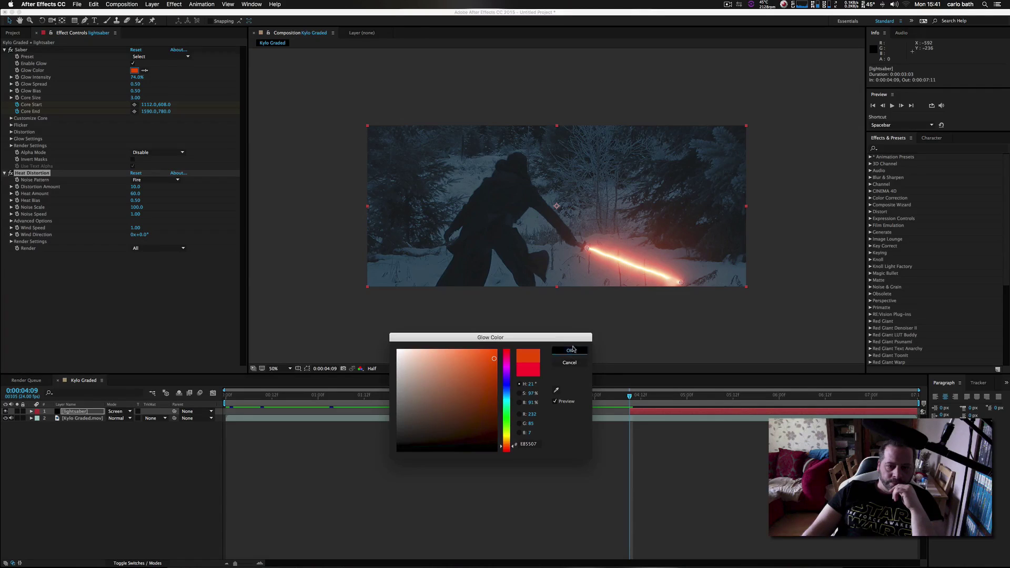
Step: Review the blade across the keyframed frames and, at 0:00:04:17, keyframe Core Start at about 1130, 564 on the hilt
click(86, 412)
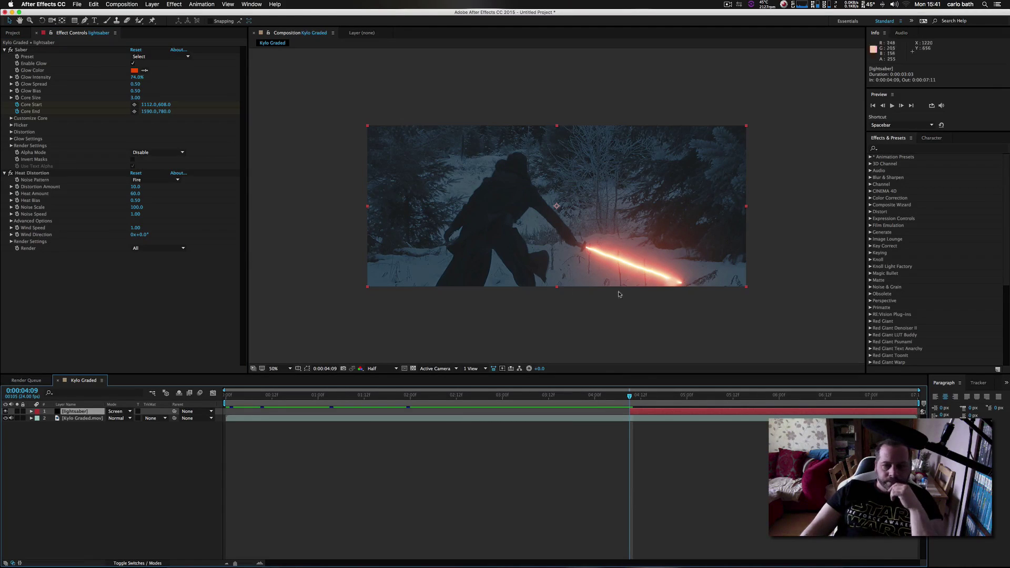
drag(632, 400, 637, 399)
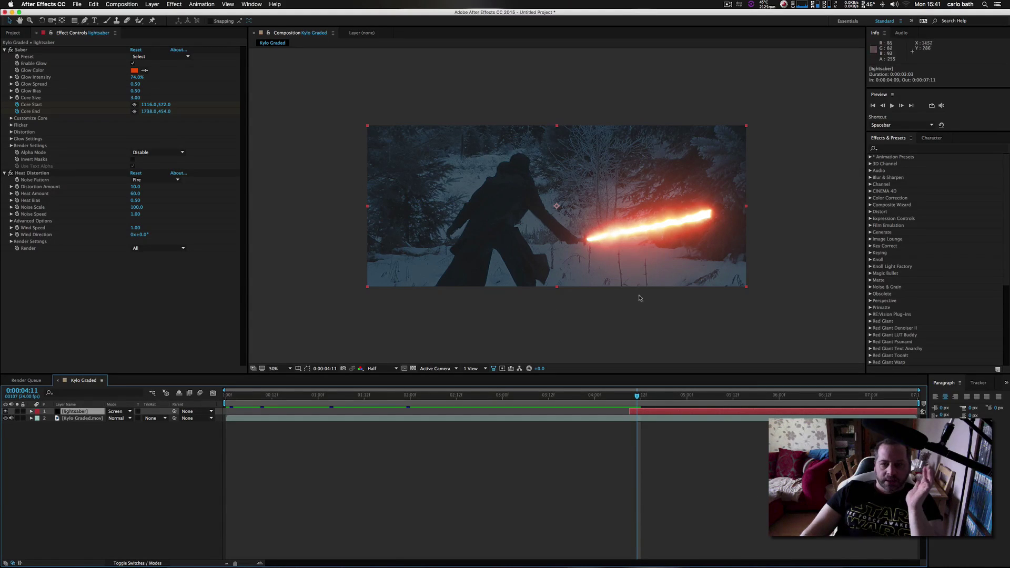
drag(640, 399, 662, 398)
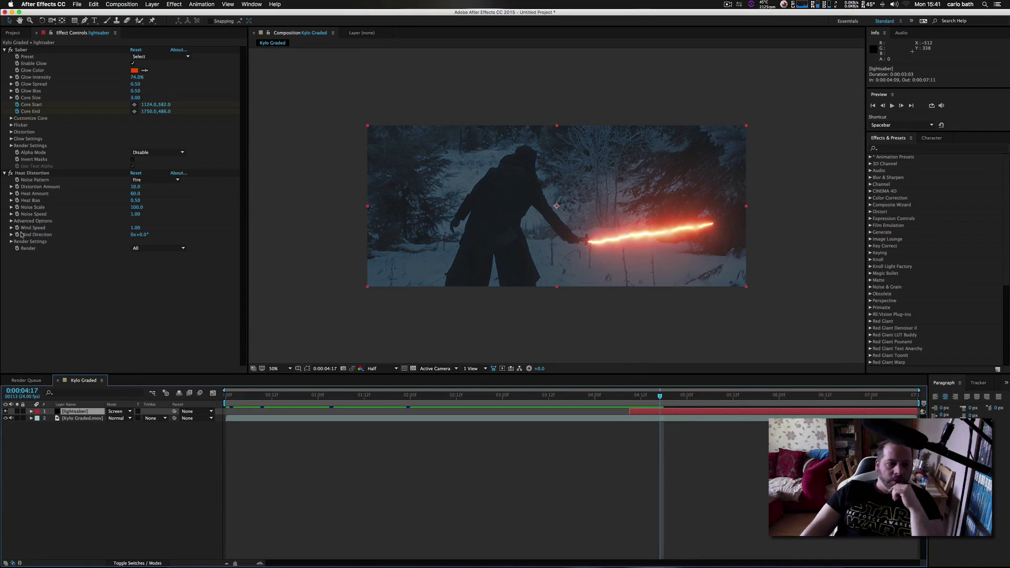
click(21, 50)
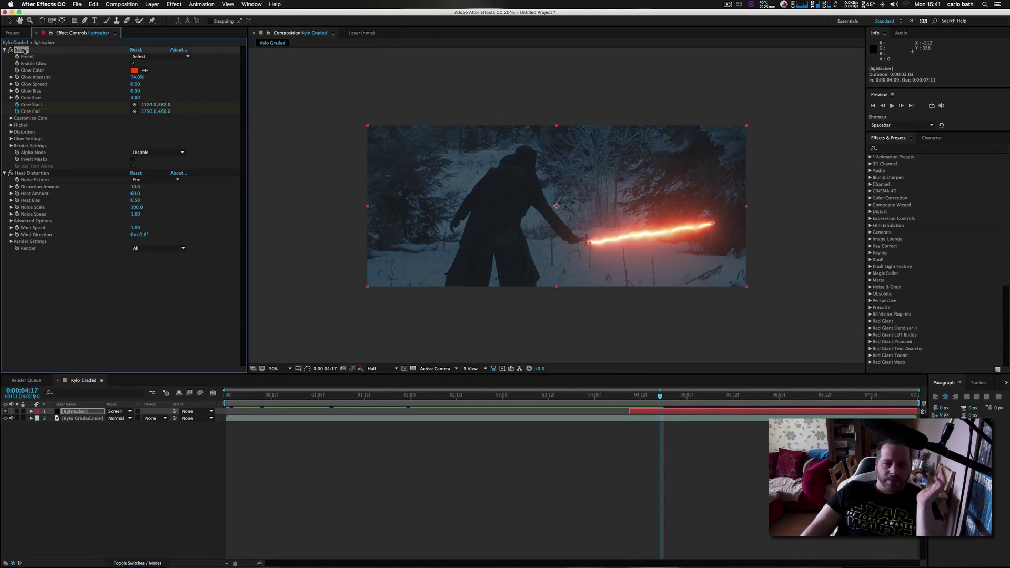
drag(590, 244, 591, 240)
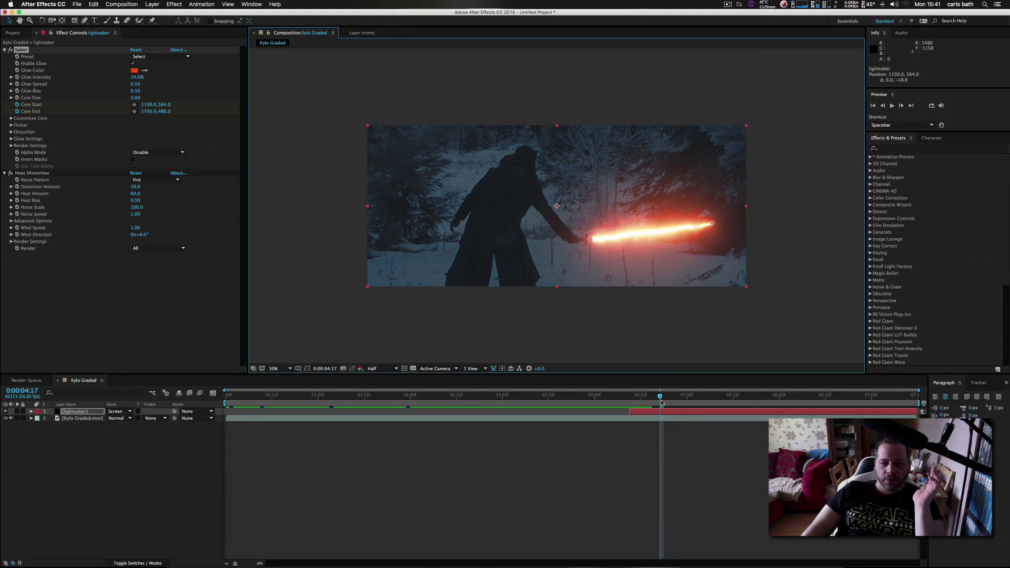
Step: At 0:00:04:19, keyframe Core Start at about 1130, 562 on the hilt and Core End at about 1758, 500
drag(661, 403, 669, 404)
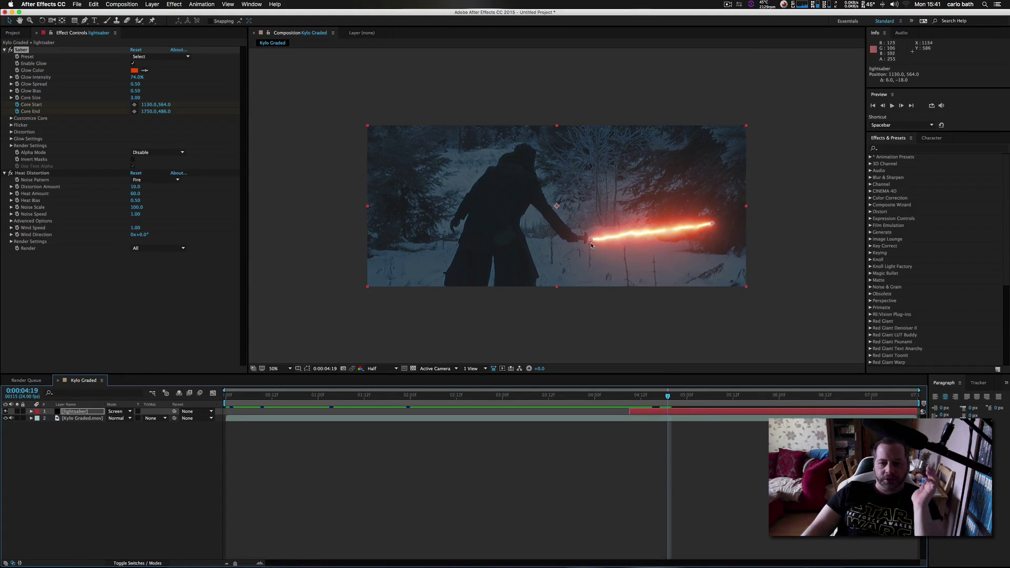
drag(592, 242, 592, 241)
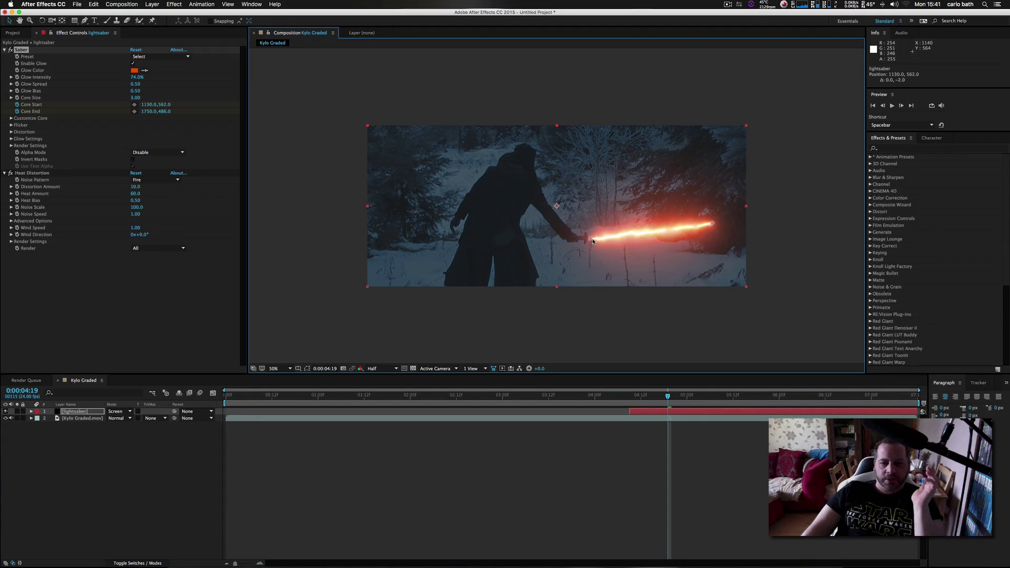
drag(712, 227, 714, 230)
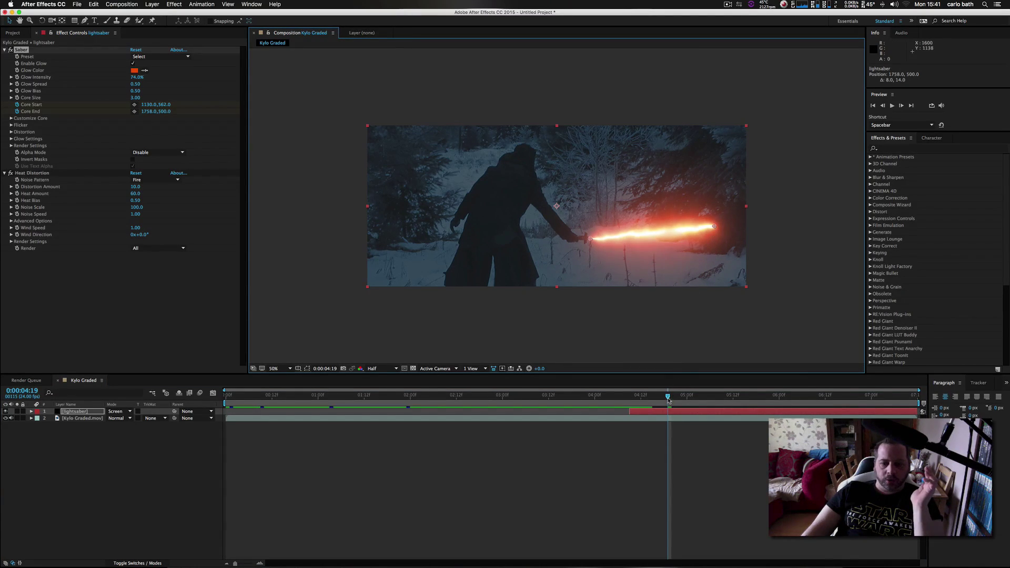
Step: Set the Heat Distortion effect's Heat Amount to 55 and Distortion Amount to 5, and review the blade's opening frames
click(136, 193)
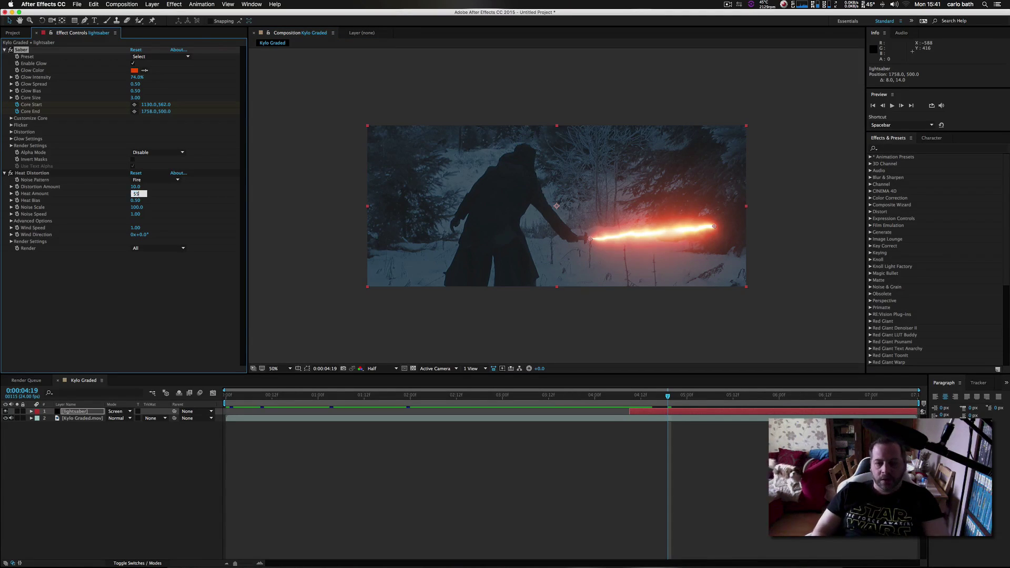
key(Return)
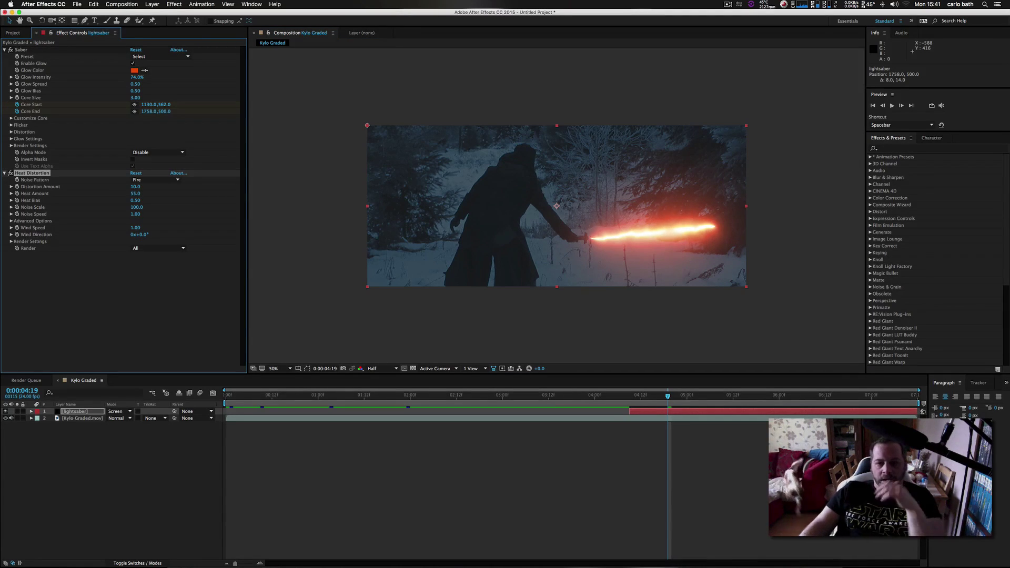
click(133, 187)
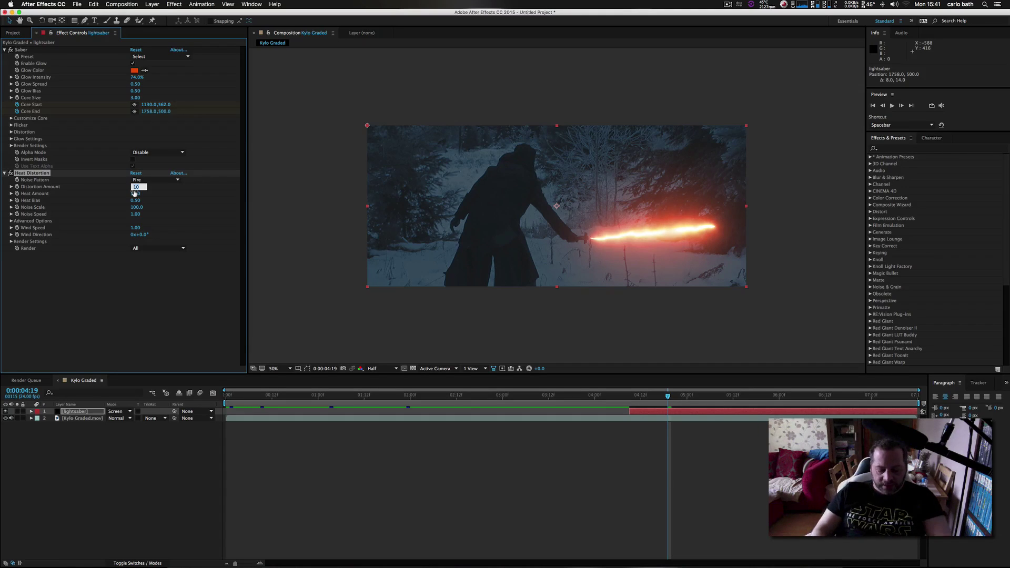
text(8)
key(Return)
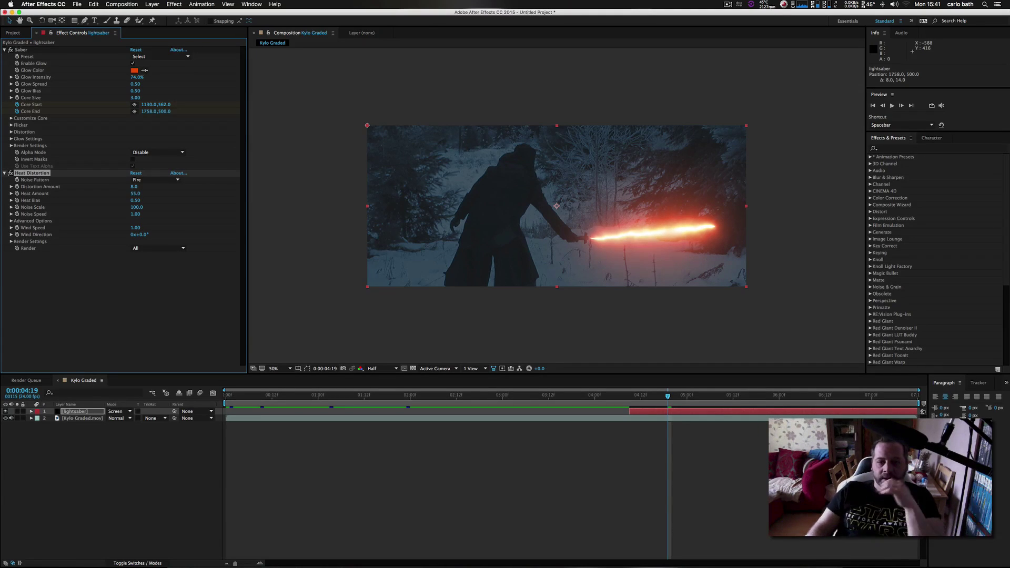
click(135, 186)
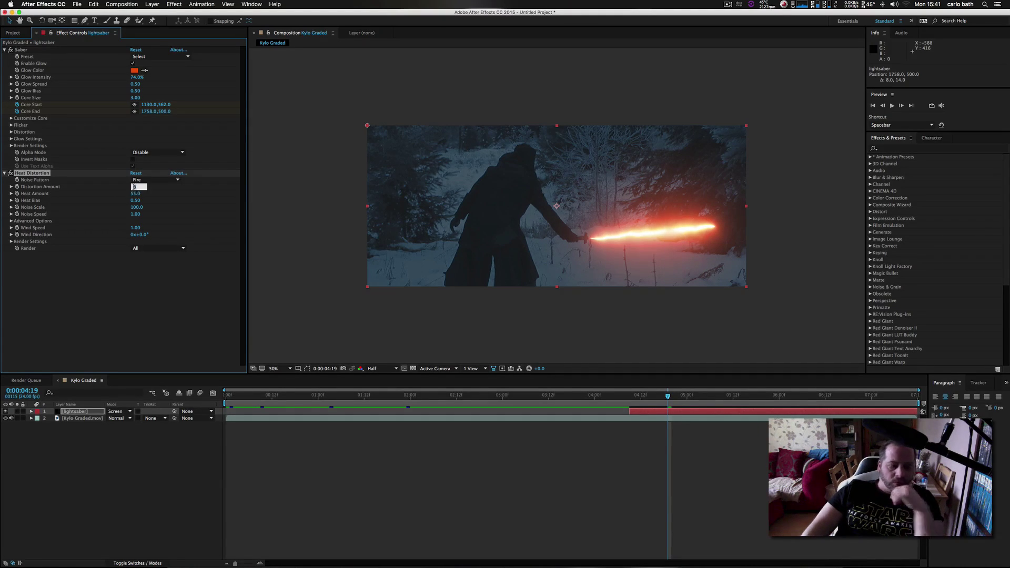
text(5)
key(Return)
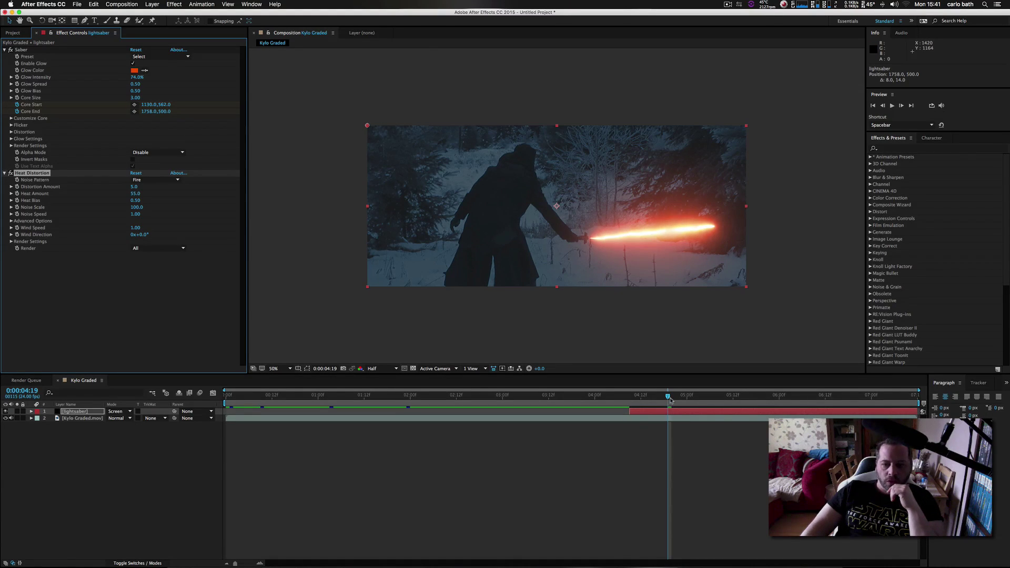
drag(669, 399, 630, 393)
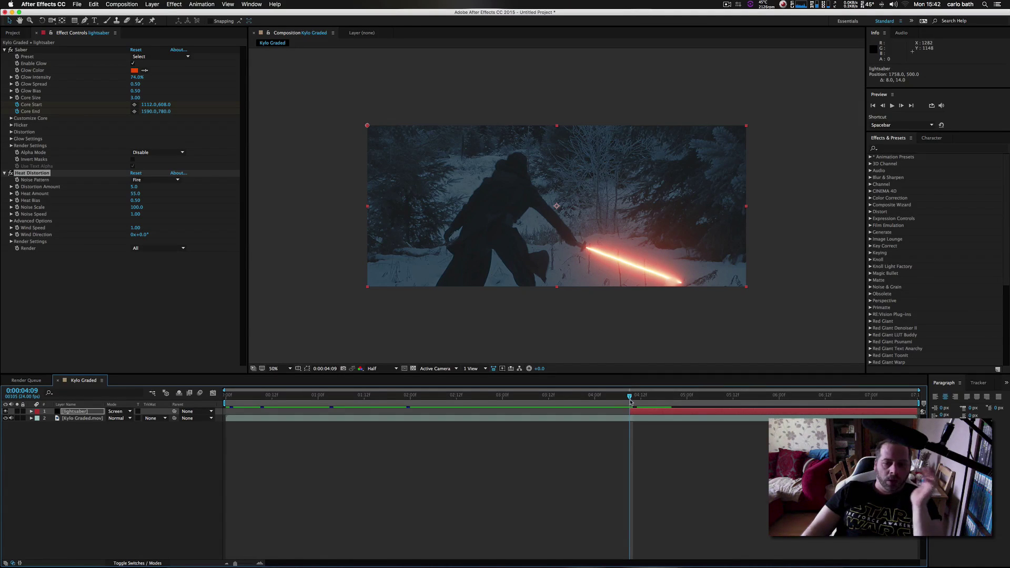
drag(630, 403, 643, 402)
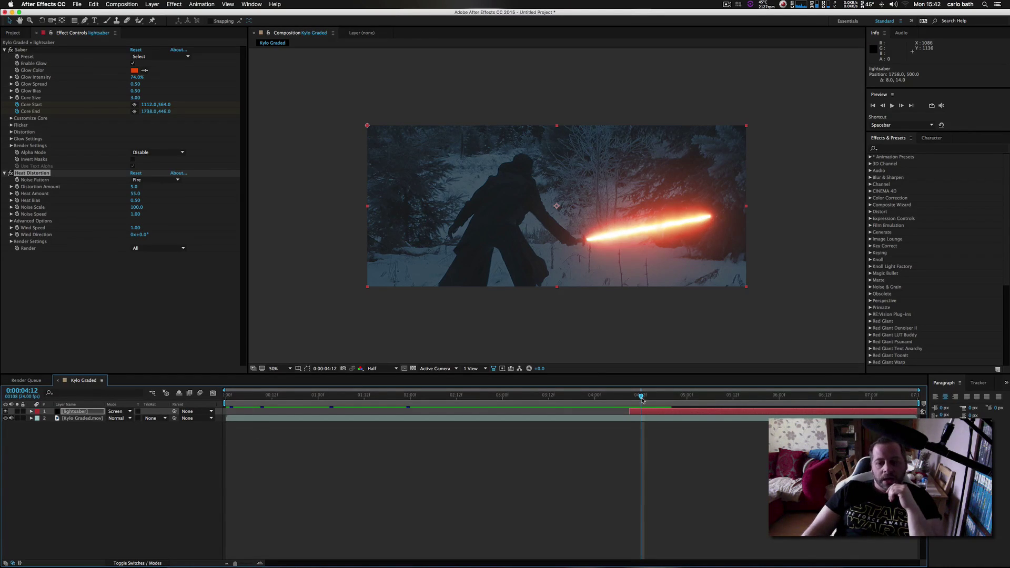
drag(642, 400, 638, 399)
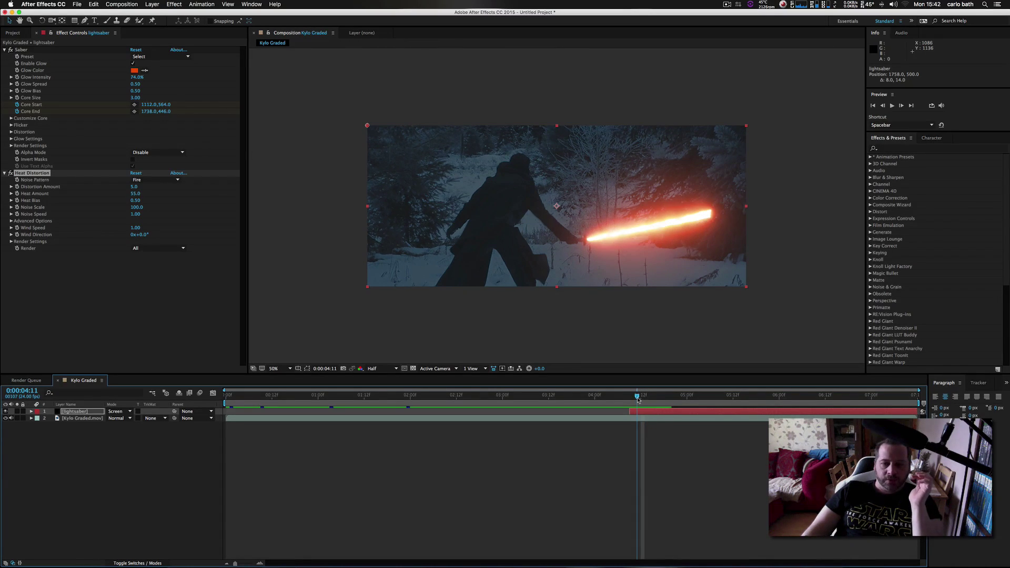
Step: Import Creatrix Pyro Particles.mp4 from the Stock Particles folder of the stock footage drive
click(91, 466)
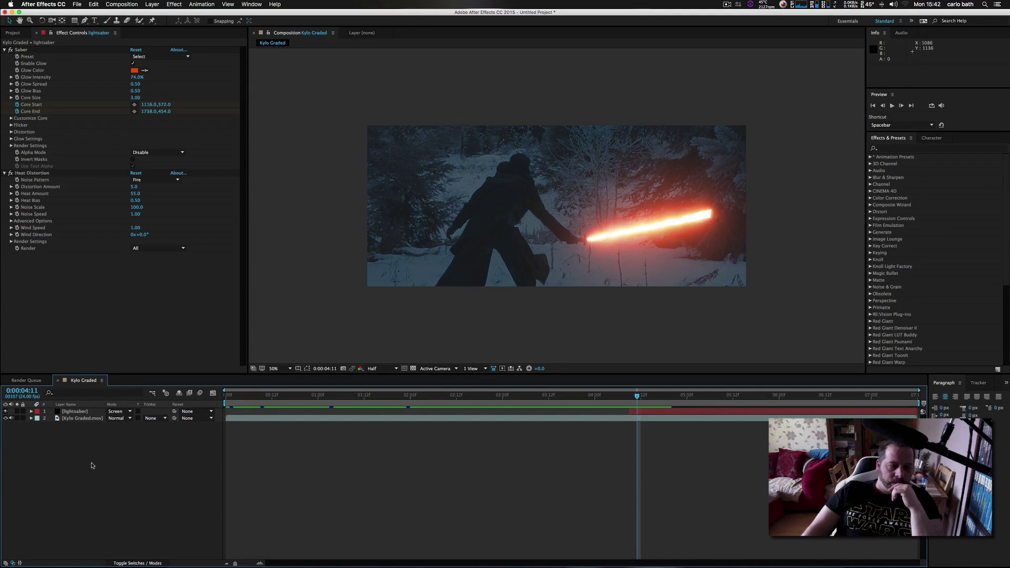
right_click(84, 437)
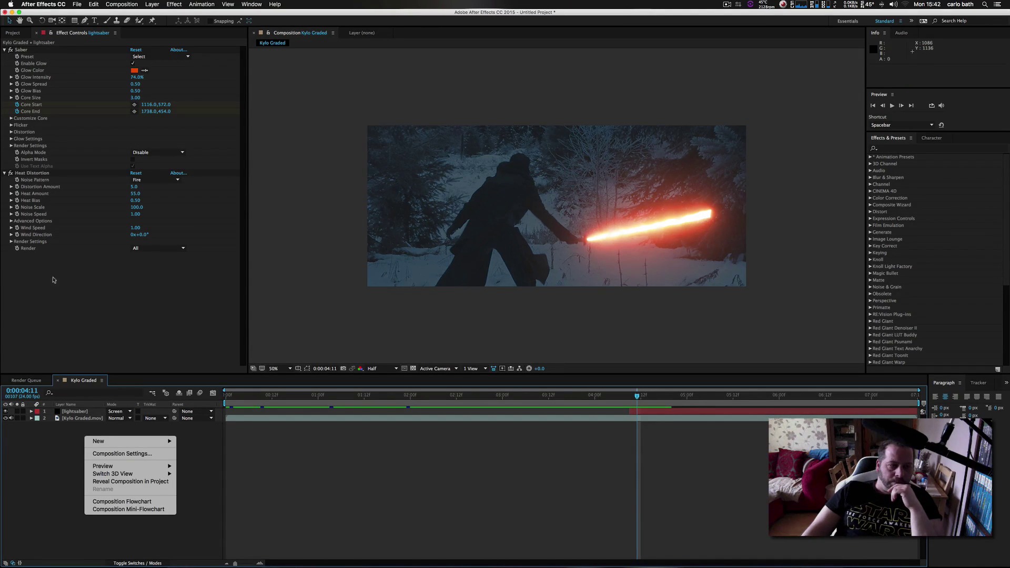
click(77, 5)
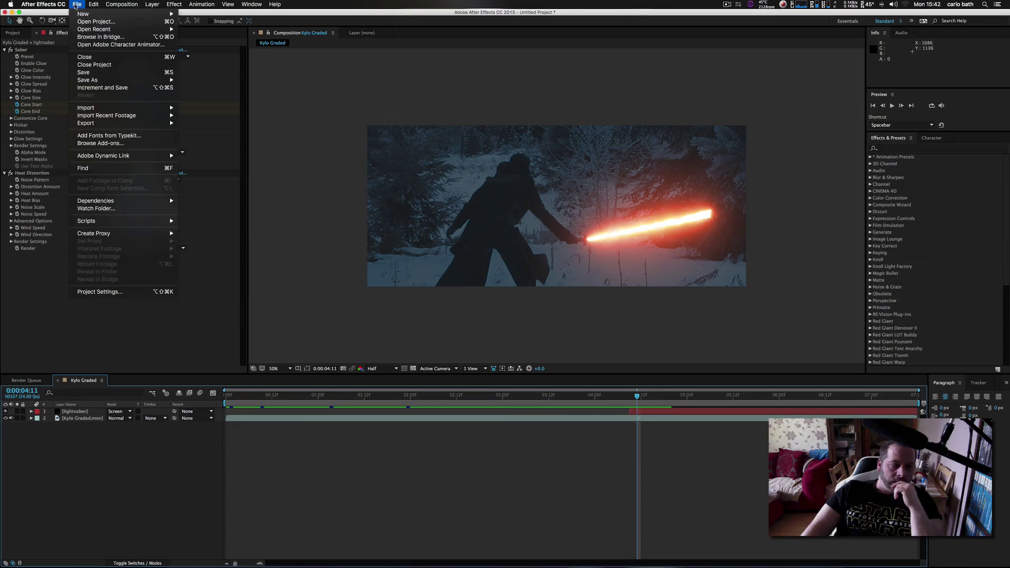
click(77, 5)
mouse_move(168, 108)
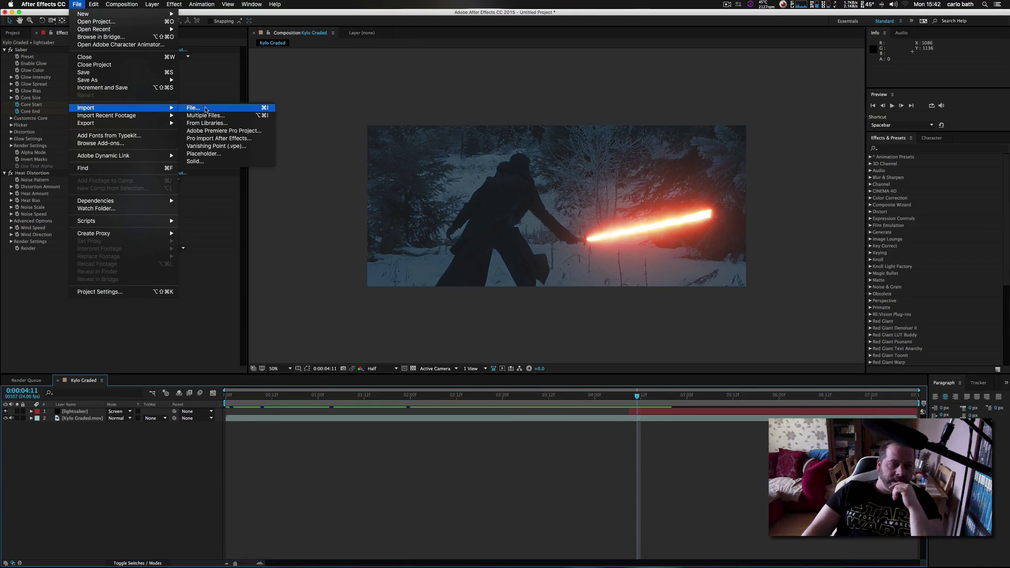
click(205, 110)
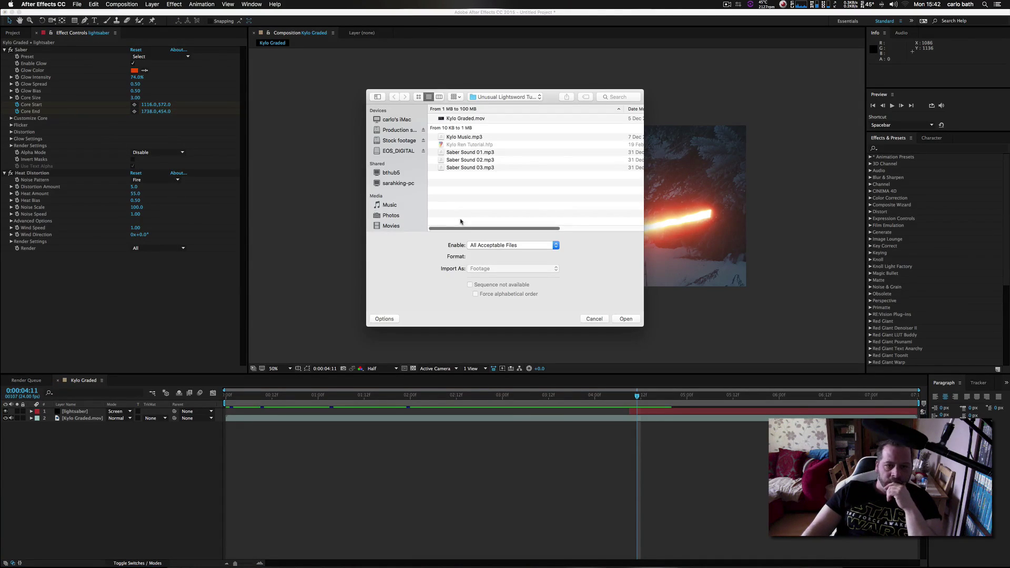
click(391, 141)
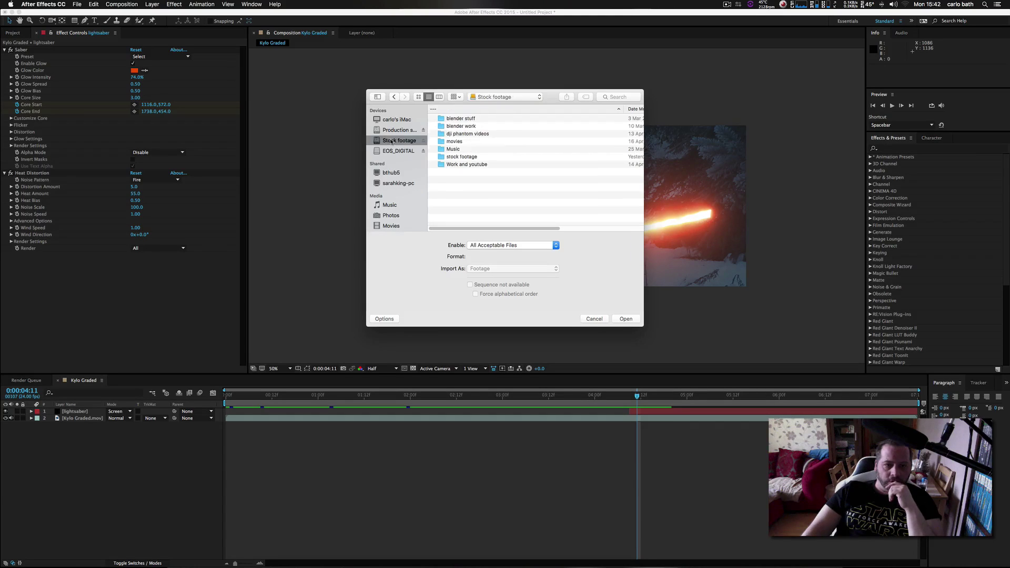
double_click(467, 157)
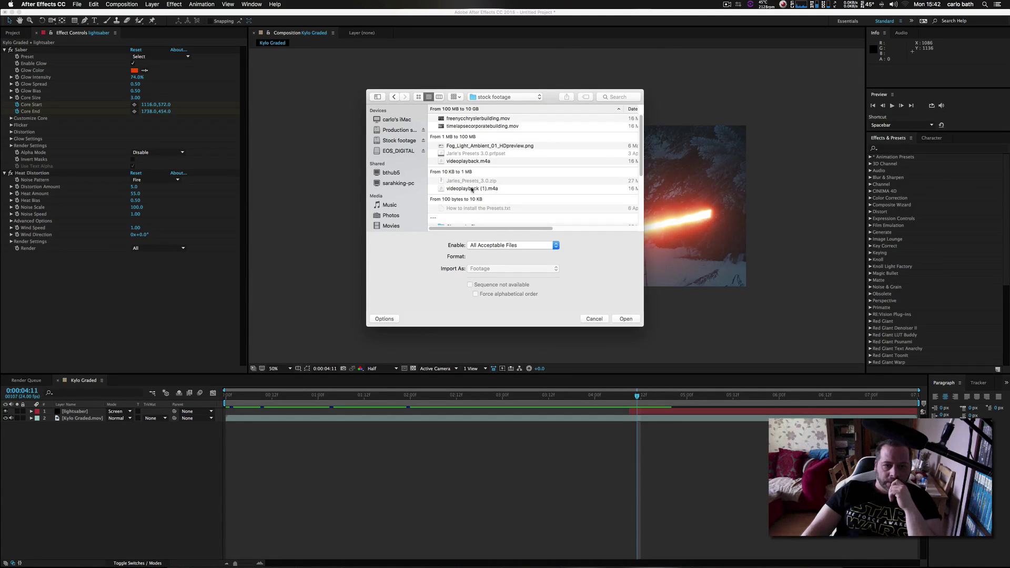
scroll(471, 190, down, 5)
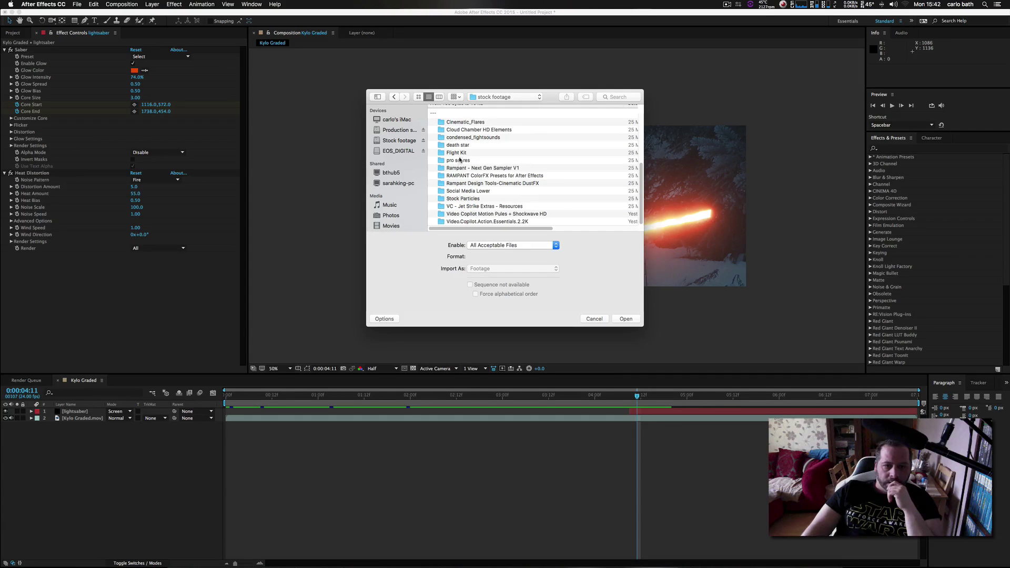
double_click(465, 199)
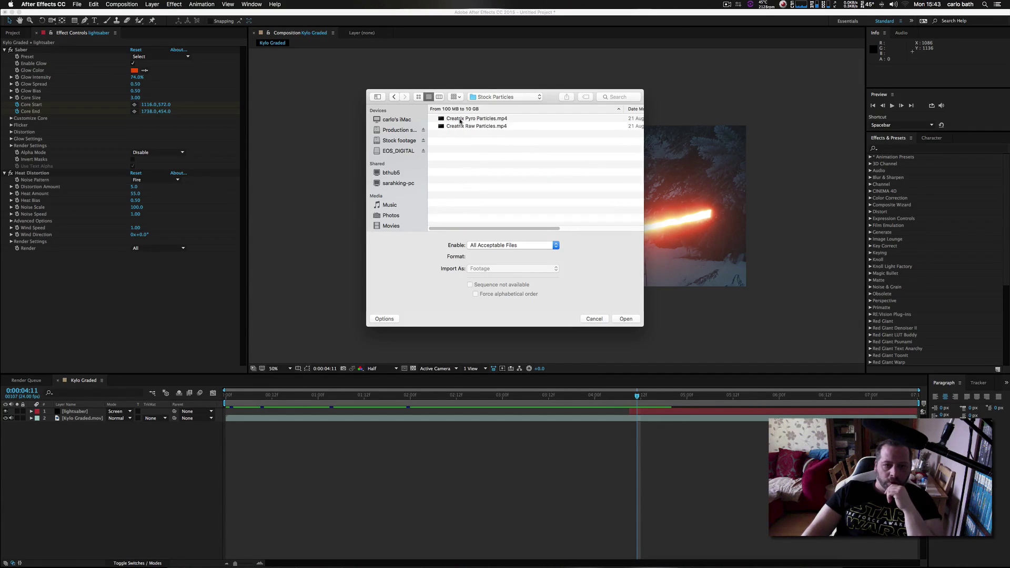
double_click(460, 120)
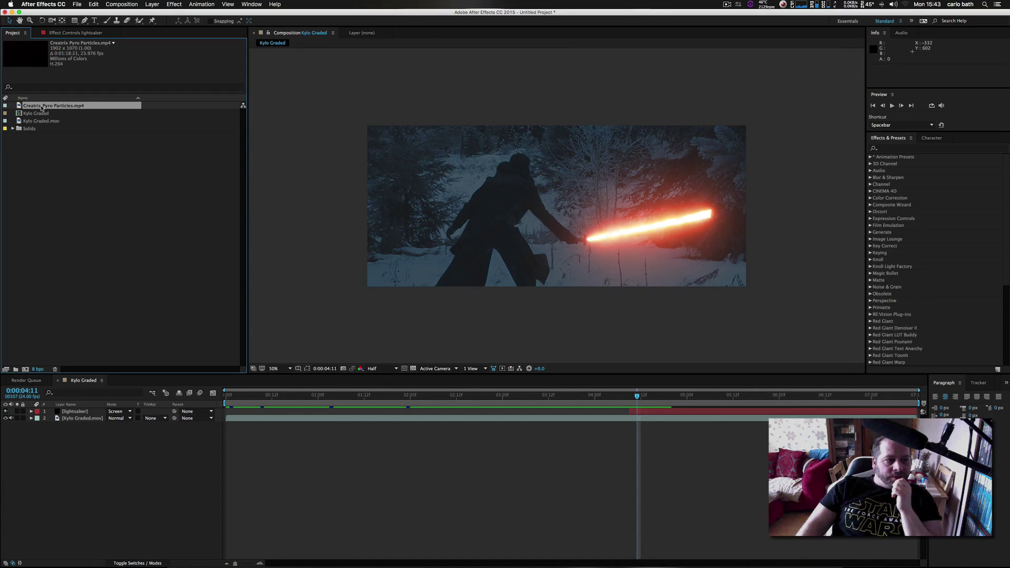
Step: Add the Creatrix Pyro Particles clip above the lightsaber layer, centred near the blade, and trim its start to 0:00:04:09
drag(41, 107, 648, 228)
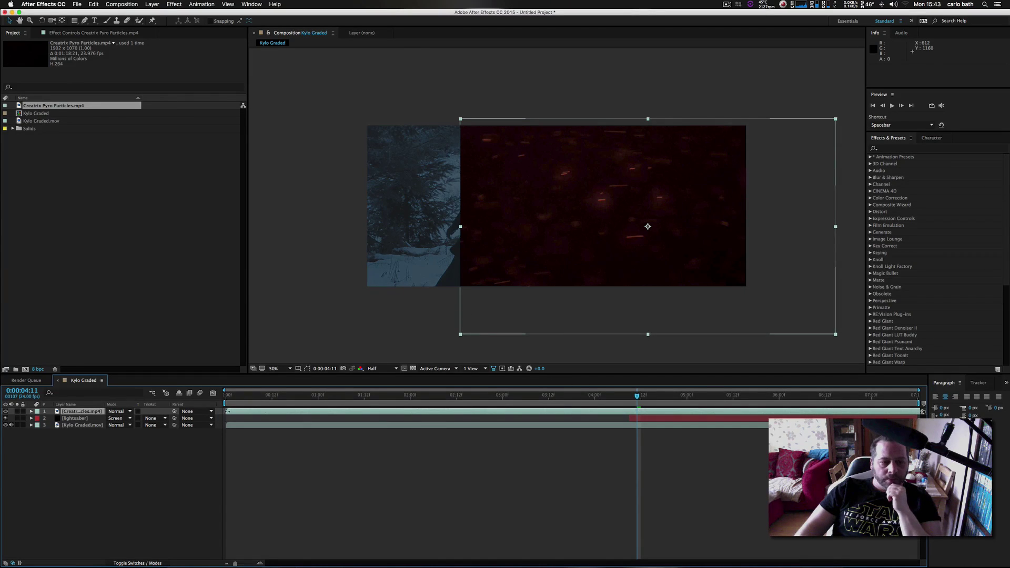
drag(228, 411, 632, 415)
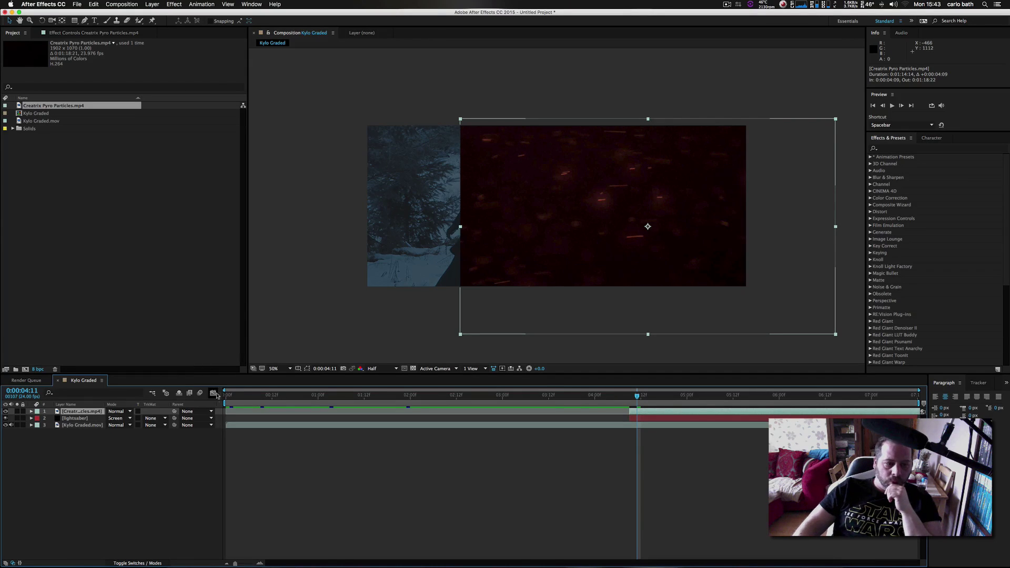
drag(226, 411, 653, 399)
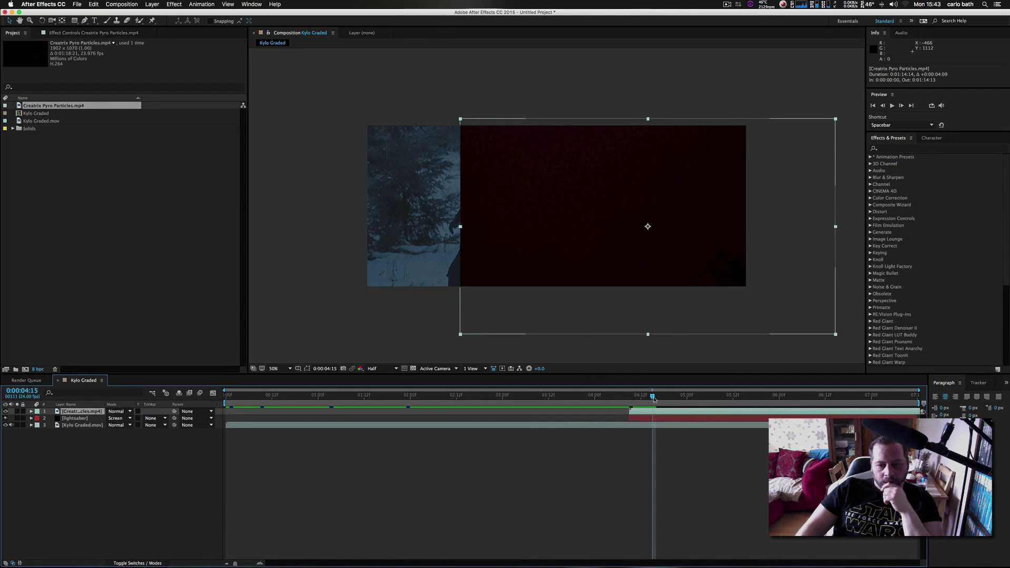
click(670, 397)
drag(671, 397, 654, 401)
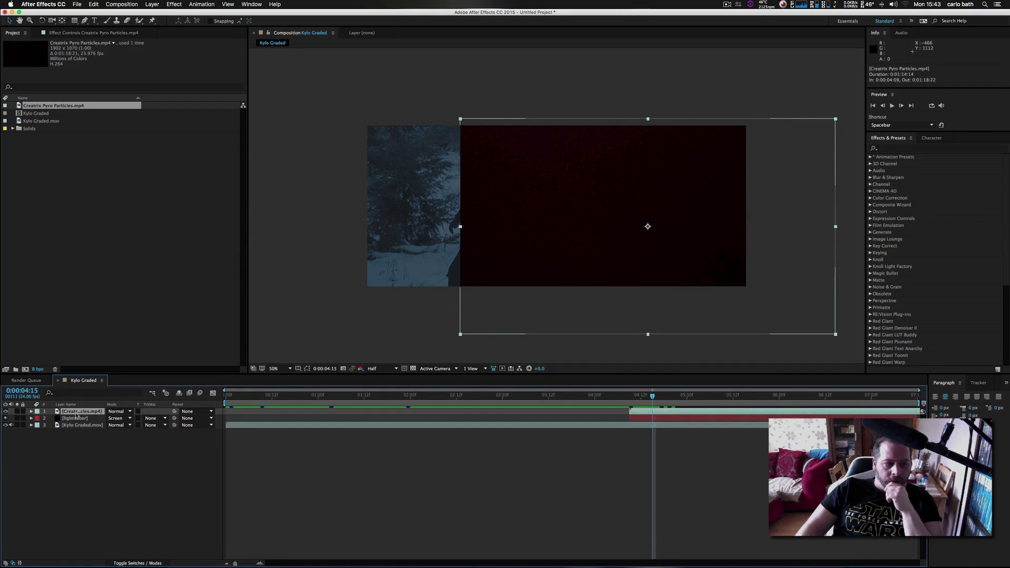
Step: Slide the particle clip earlier to start at 0:00:03:08 and set its blending mode to Add
click(117, 412)
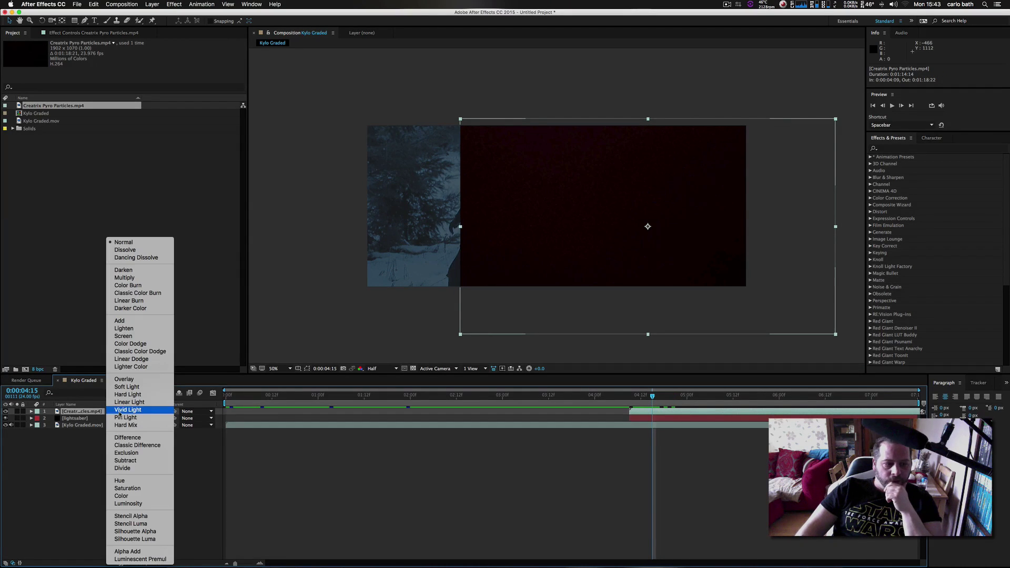
click(124, 337)
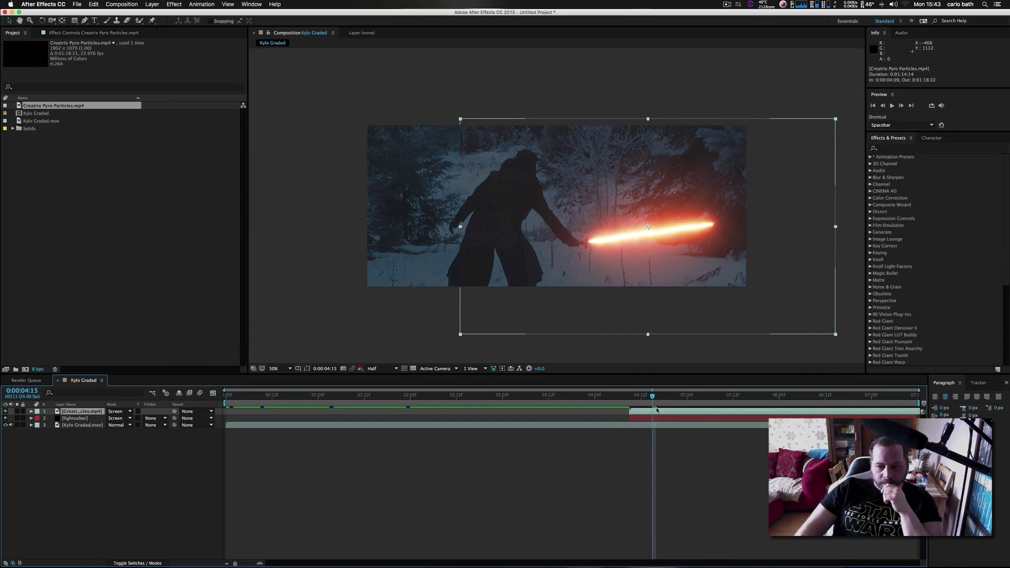
drag(667, 414, 606, 413)
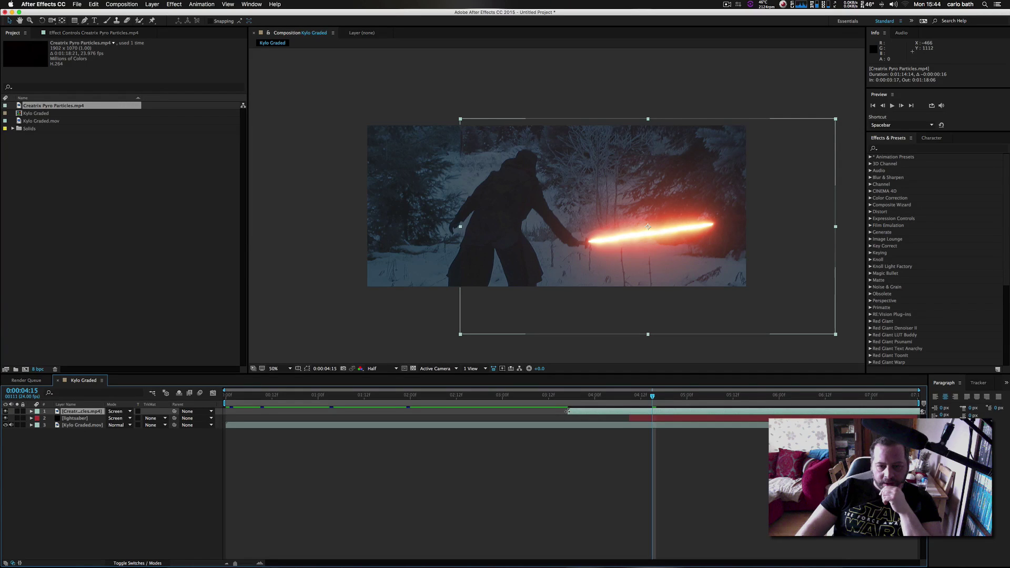
drag(567, 411, 590, 415)
click(126, 414)
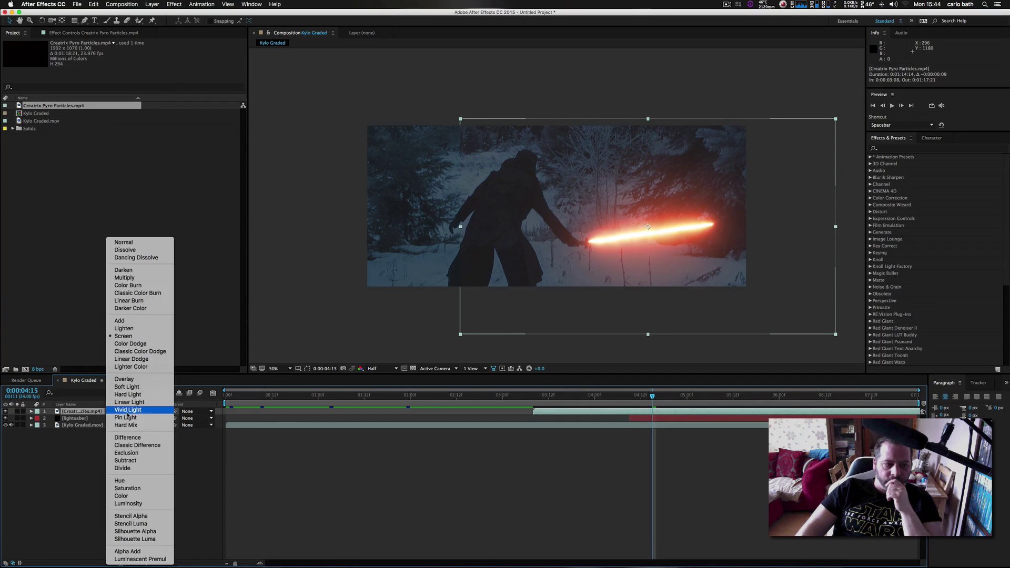
click(135, 321)
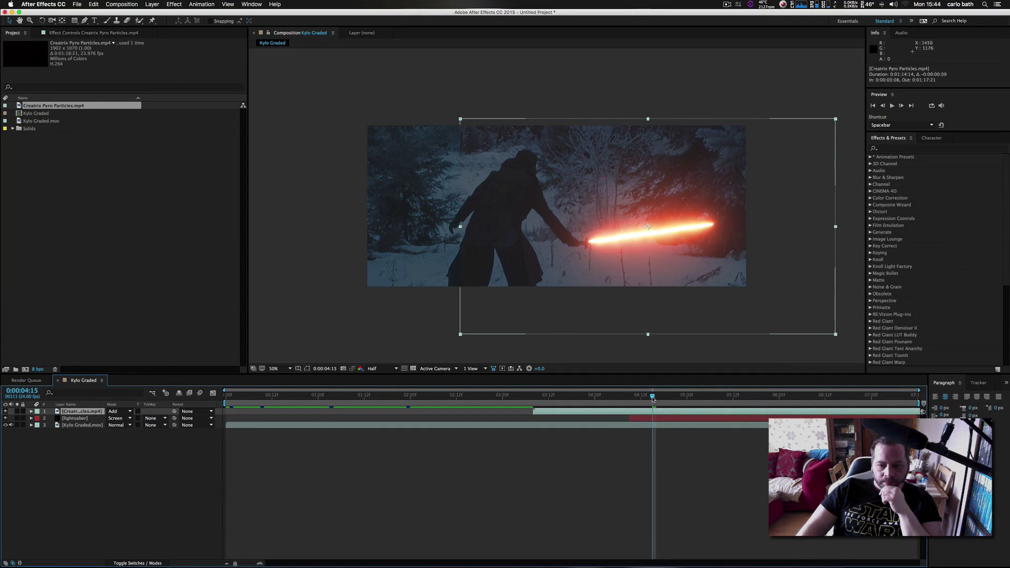
Step: Draw a closed 14-point Pen mask on the Creatrix Pyro Particles layer at 0:00:05:04, loosely enclosing the blade and the figure's outstretched arm
drag(653, 398, 703, 406)
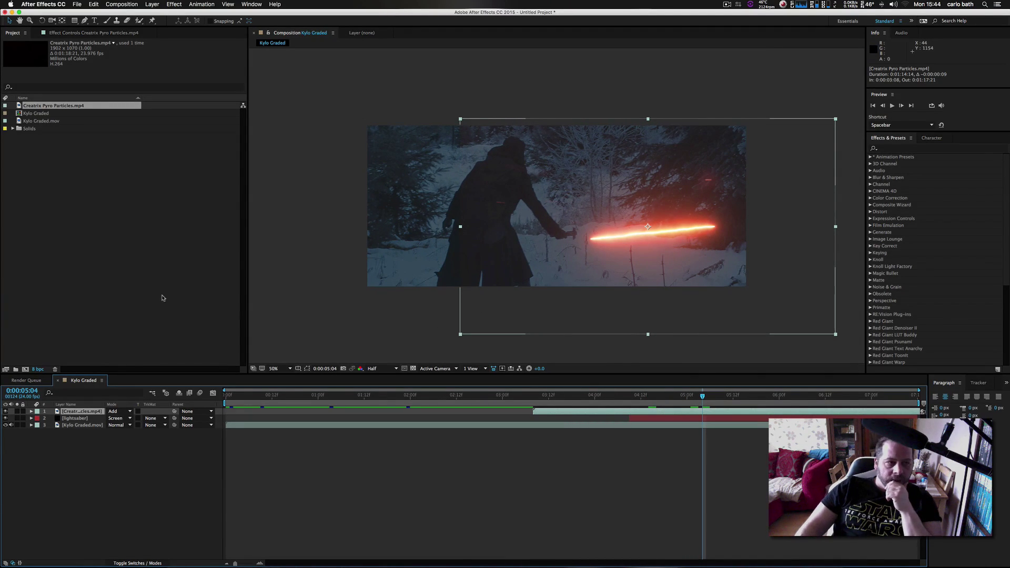
key(g)
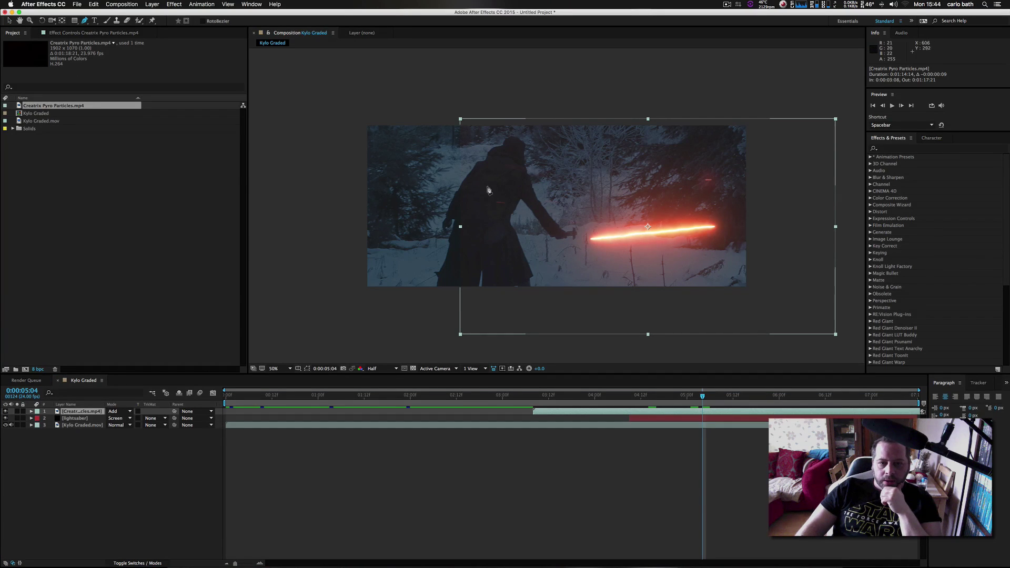
click(487, 192)
click(506, 178)
click(601, 165)
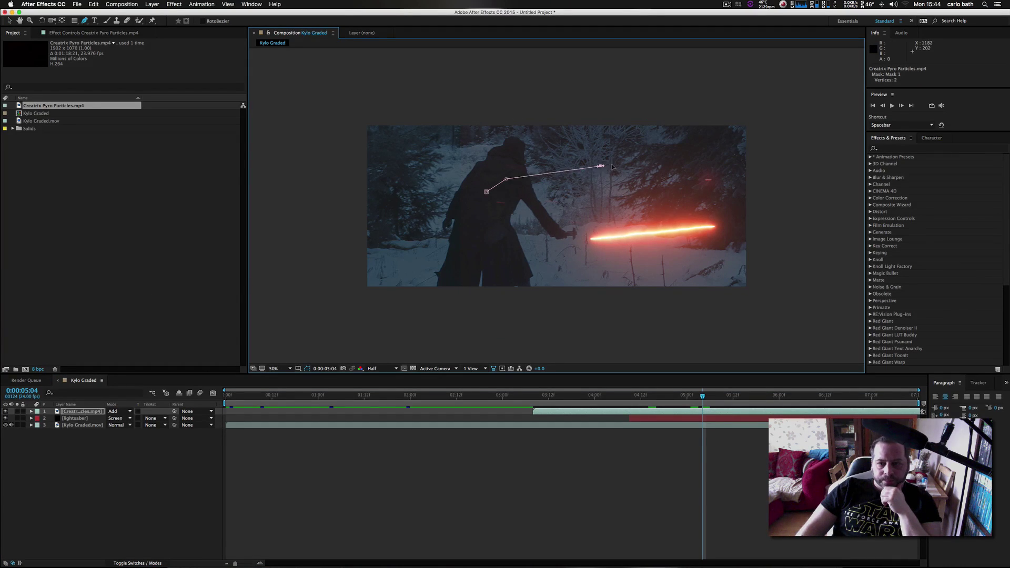
click(696, 159)
click(733, 175)
click(742, 200)
click(736, 233)
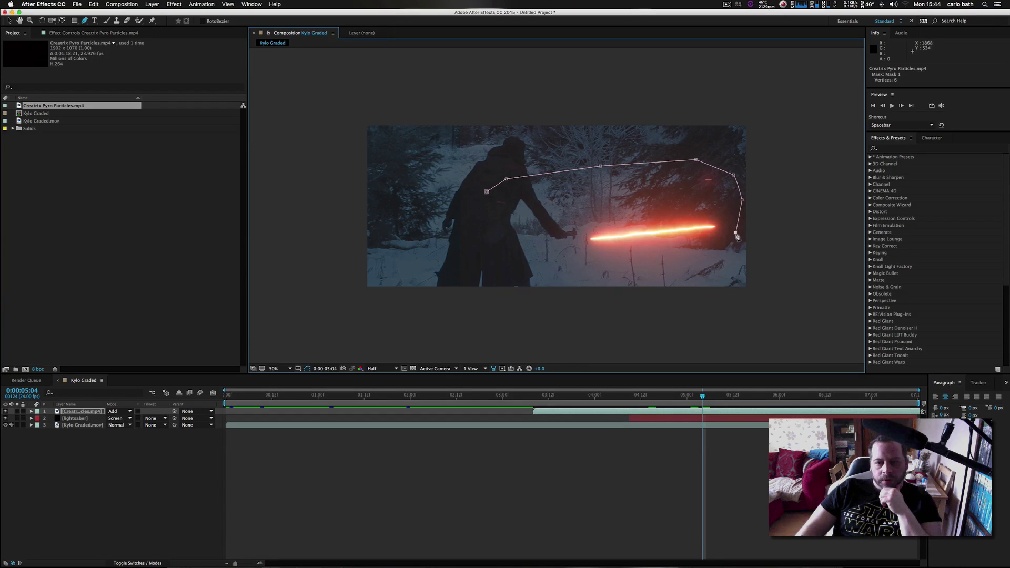
click(726, 254)
click(666, 272)
click(619, 269)
click(540, 262)
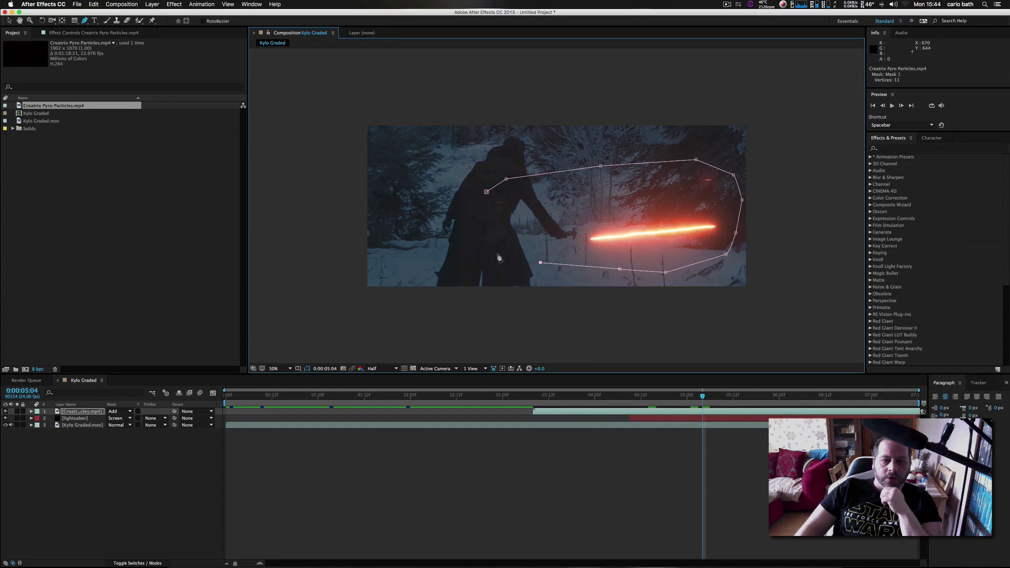
click(489, 235)
click(488, 202)
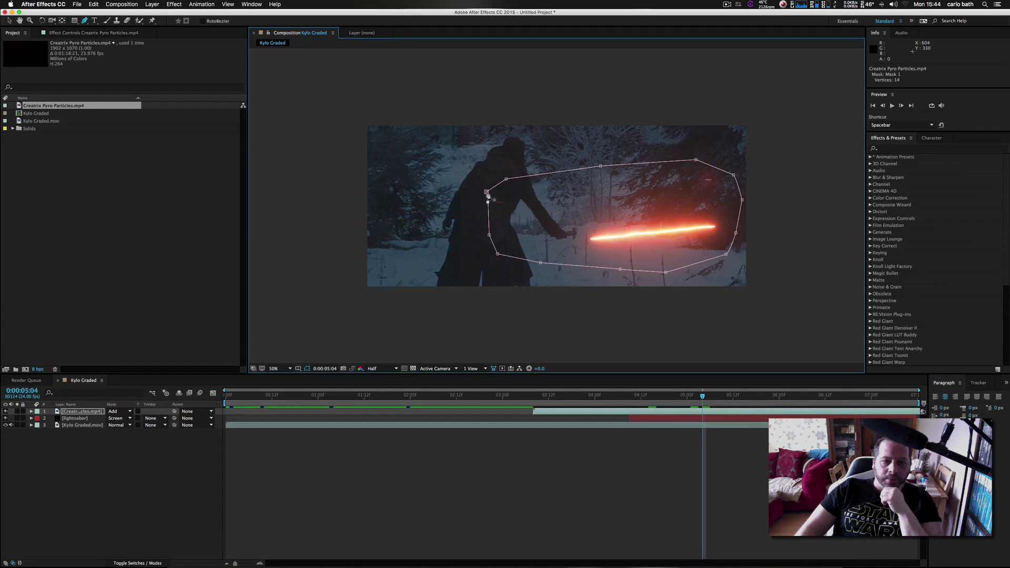
click(486, 194)
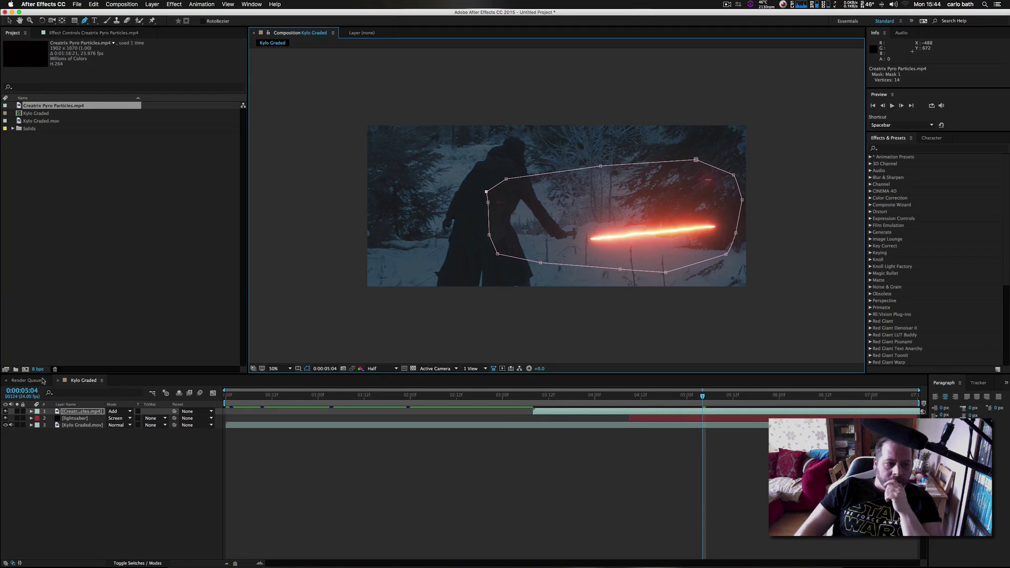
Step: Shrink the masked particle layer to a narrow shape fitted over the lightsaber blade and rotate it to -3.6°
click(73, 413)
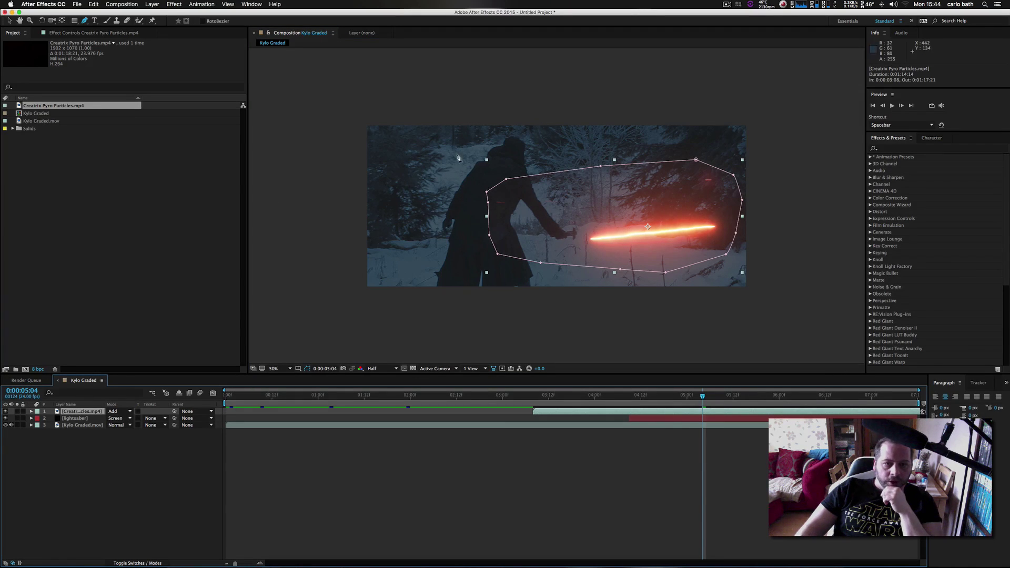
click(9, 21)
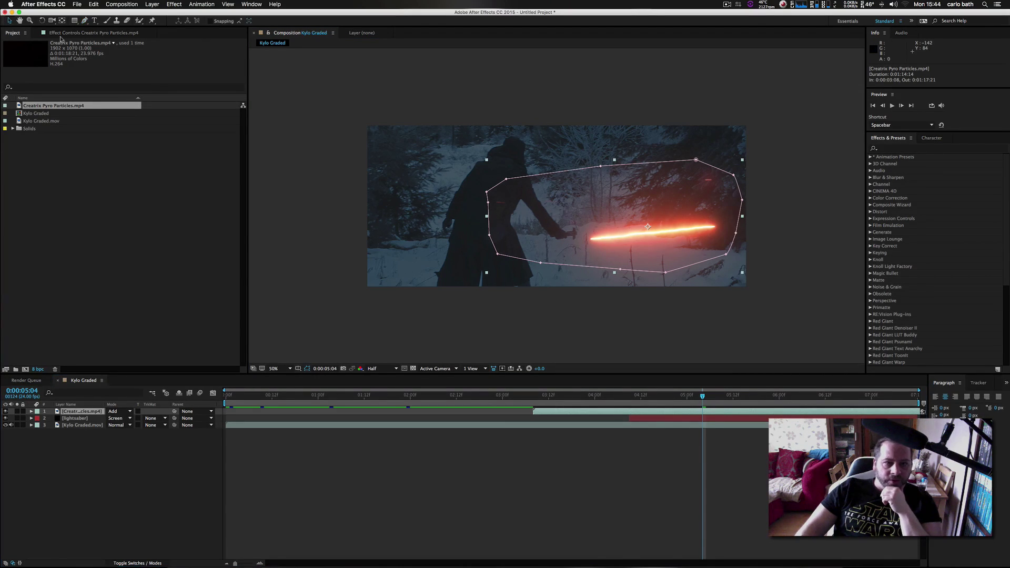
drag(487, 160, 608, 230)
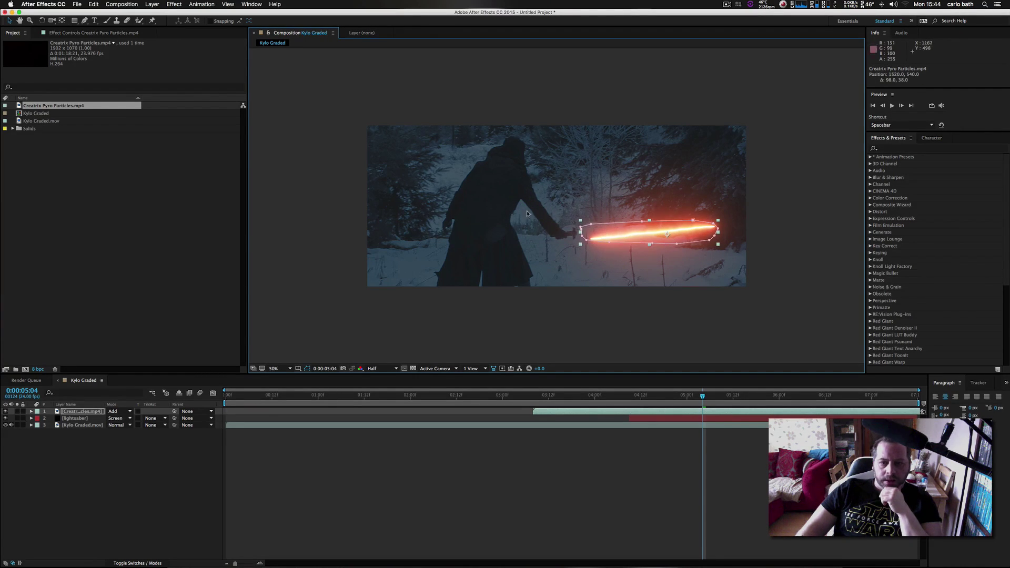
click(42, 21)
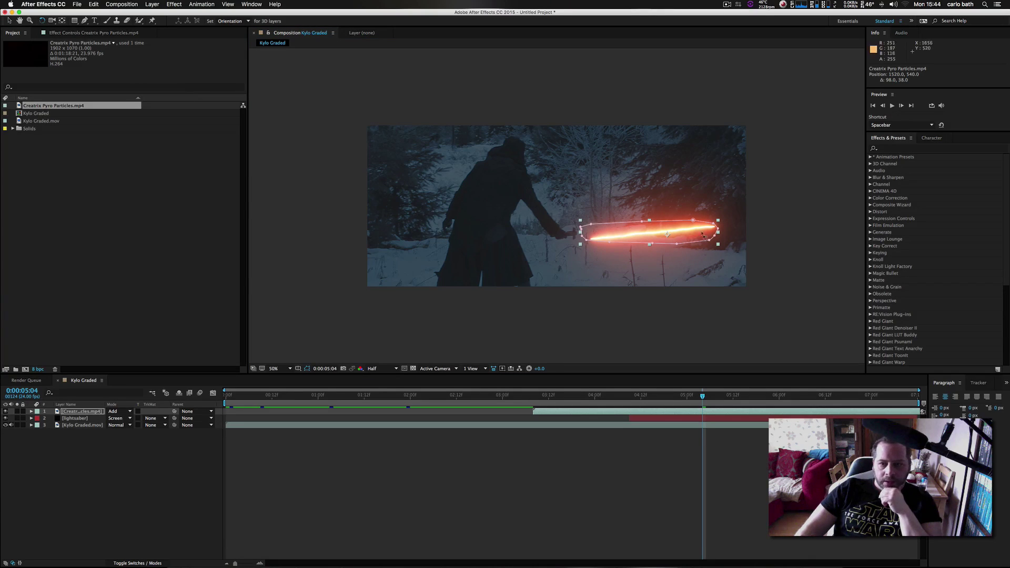
drag(717, 233, 716, 228)
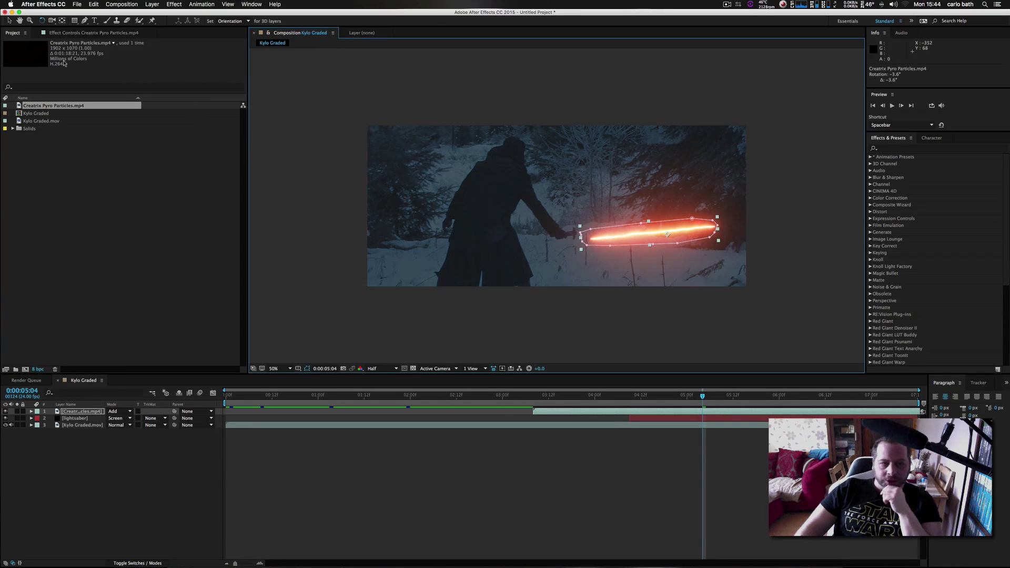
Step: Enlarge the particle layer to about 69% by 53% and recentre it over the blade at about 1562, 550
click(9, 21)
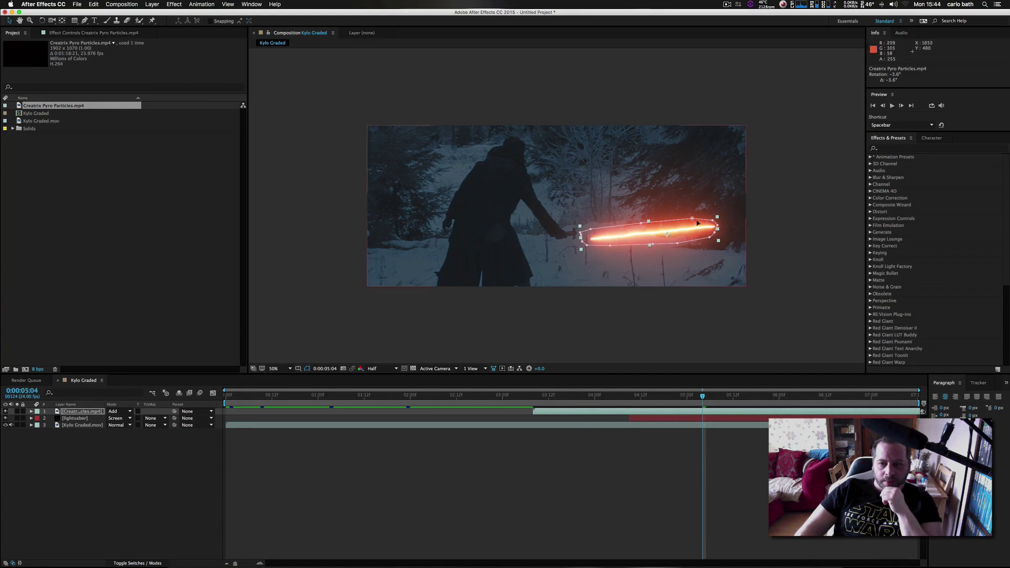
drag(717, 217, 728, 205)
drag(564, 217, 559, 204)
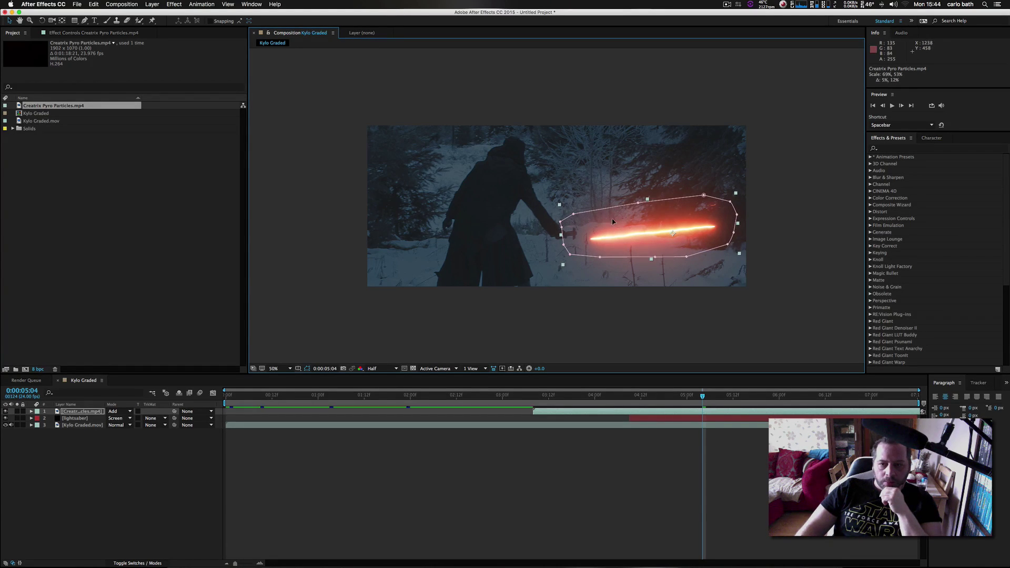
drag(609, 238, 613, 243)
Step: Lower the preview resolution to Third and slide the particle clip earlier to start at 0:00:02:02
drag(703, 399, 656, 399)
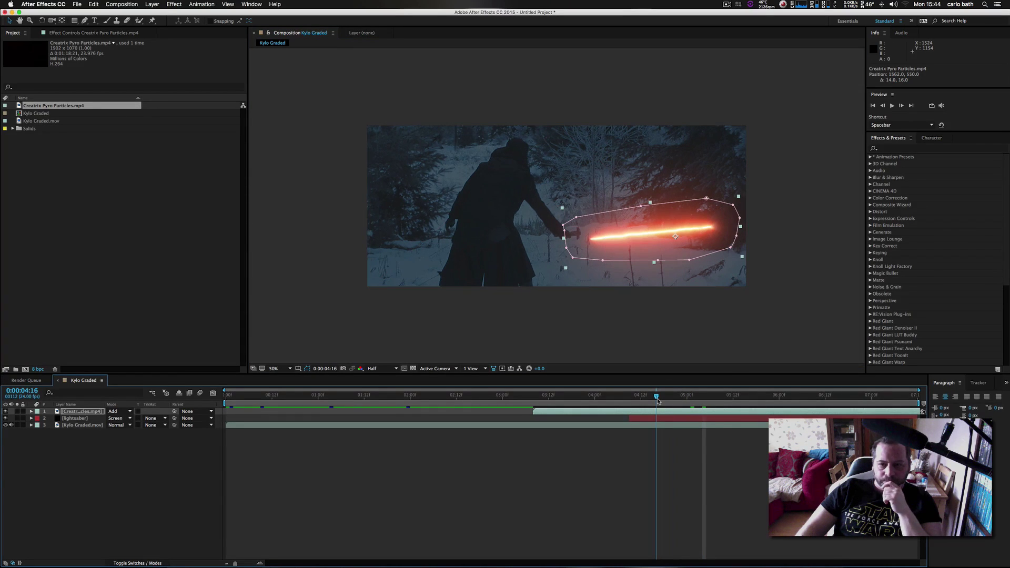
click(371, 368)
click(625, 372)
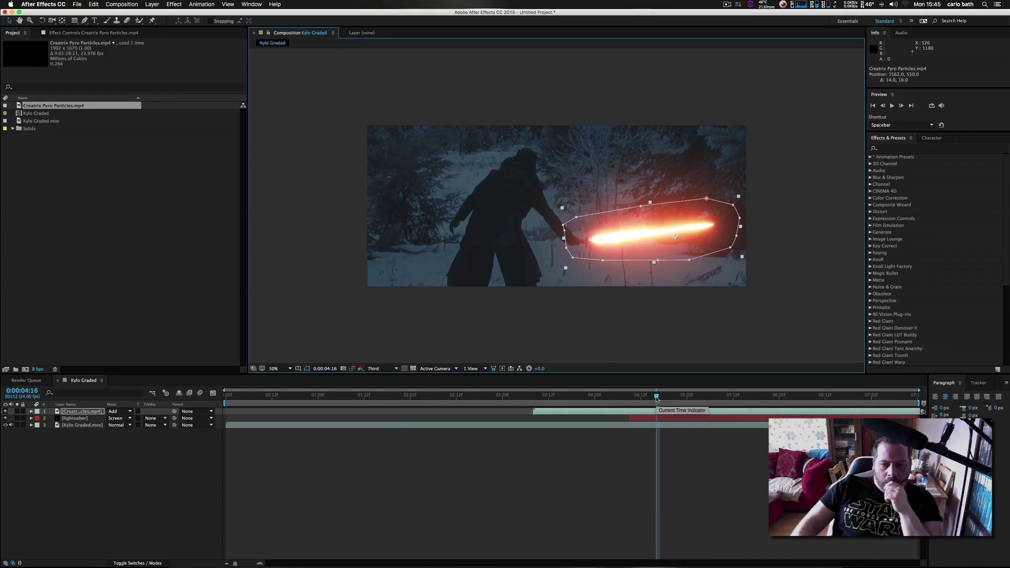
drag(605, 413, 492, 415)
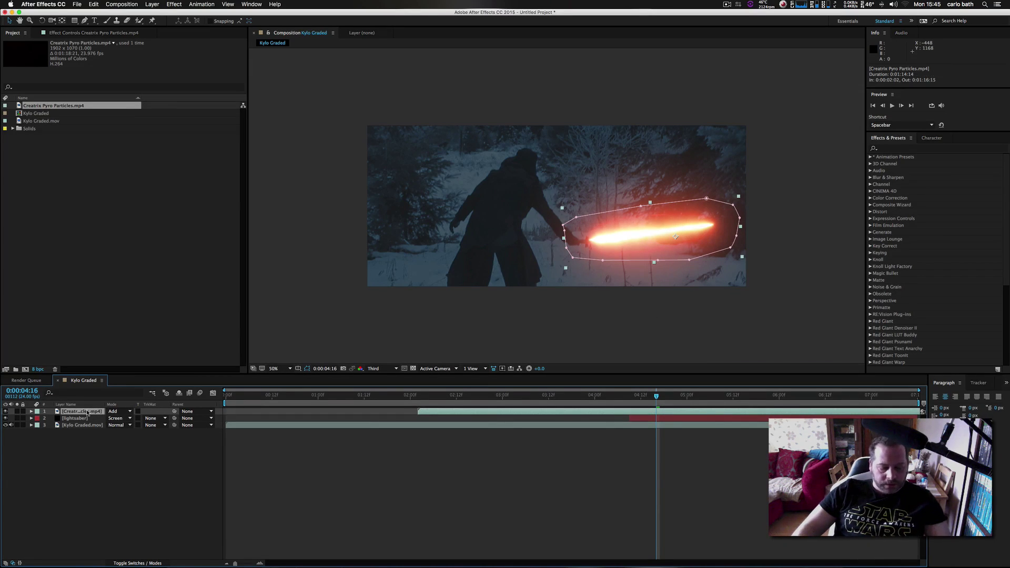
Step: Set the particle mask's feather to 55 pixels and preview the sparks from 0:00:04:16
key(f)
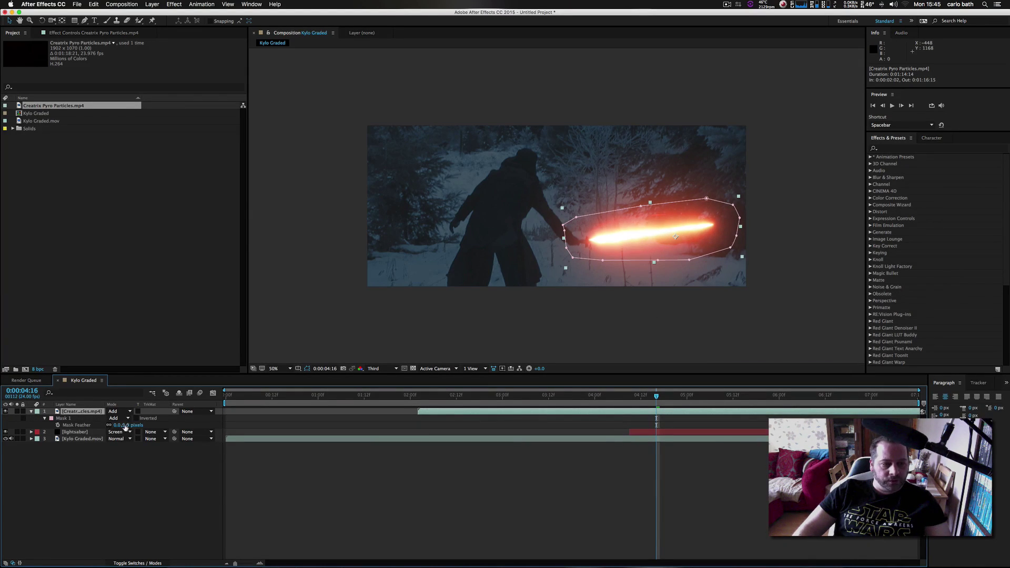
drag(125, 427, 139, 425)
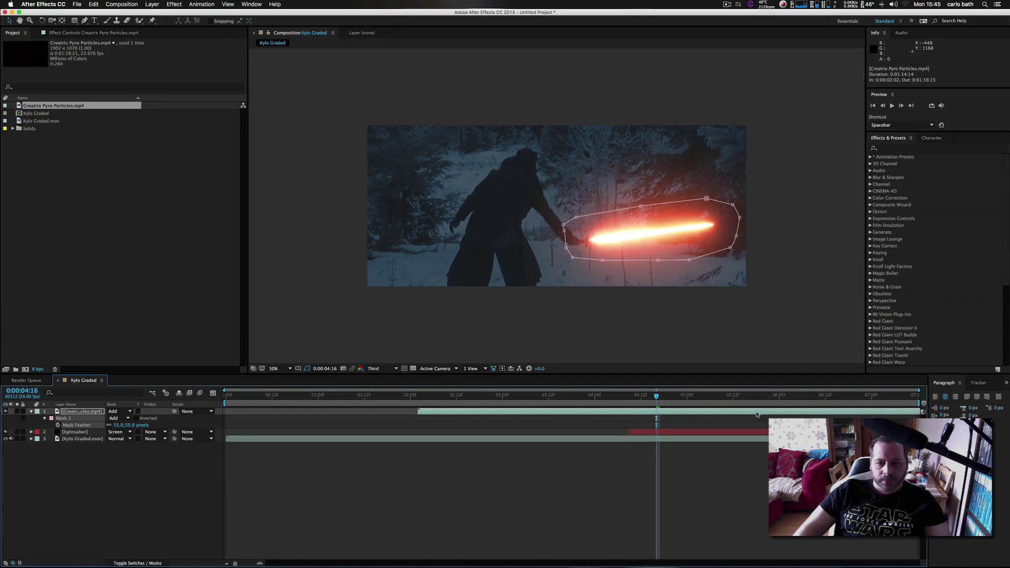
click(893, 106)
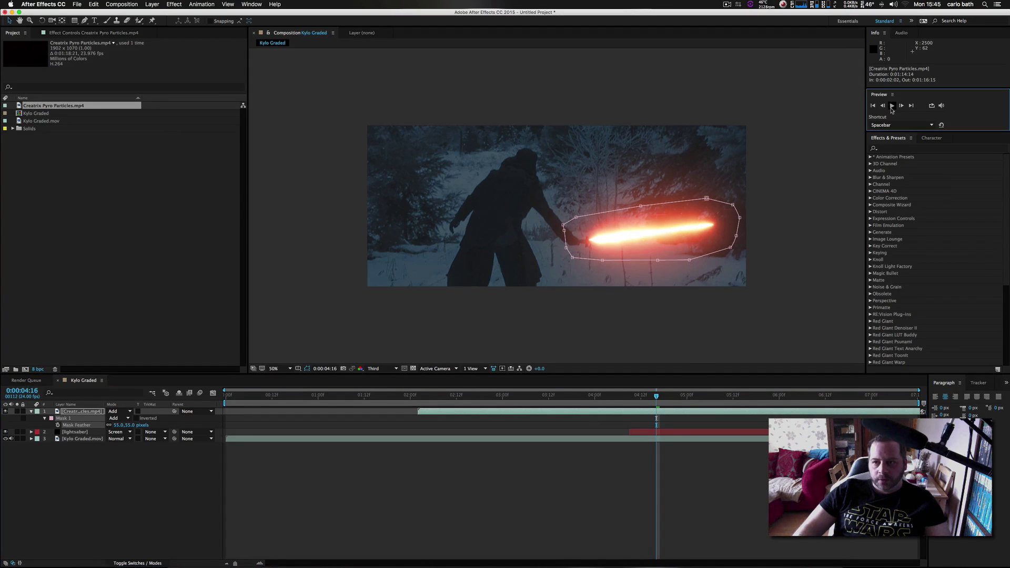
click(893, 109)
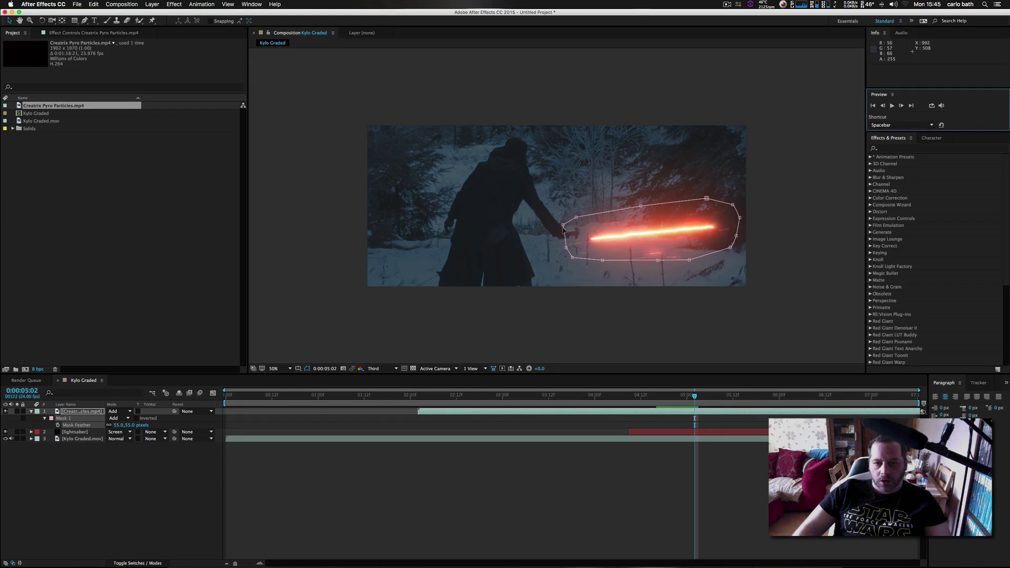
Step: Pull the particle mask's points in more tightly around the blade and hilt, and hide the mask outline in the viewer
drag(564, 230, 577, 230)
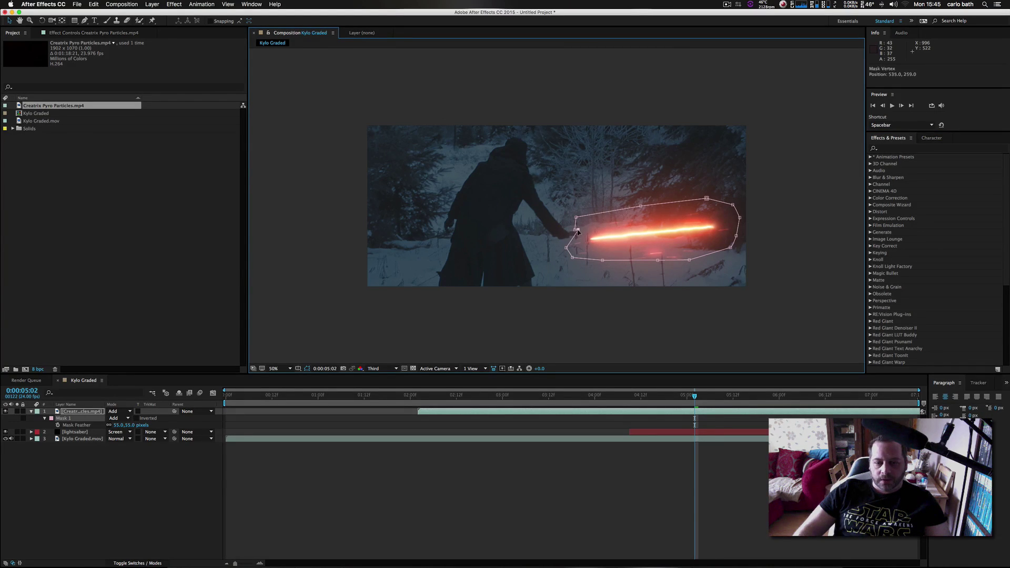
drag(695, 400, 667, 398)
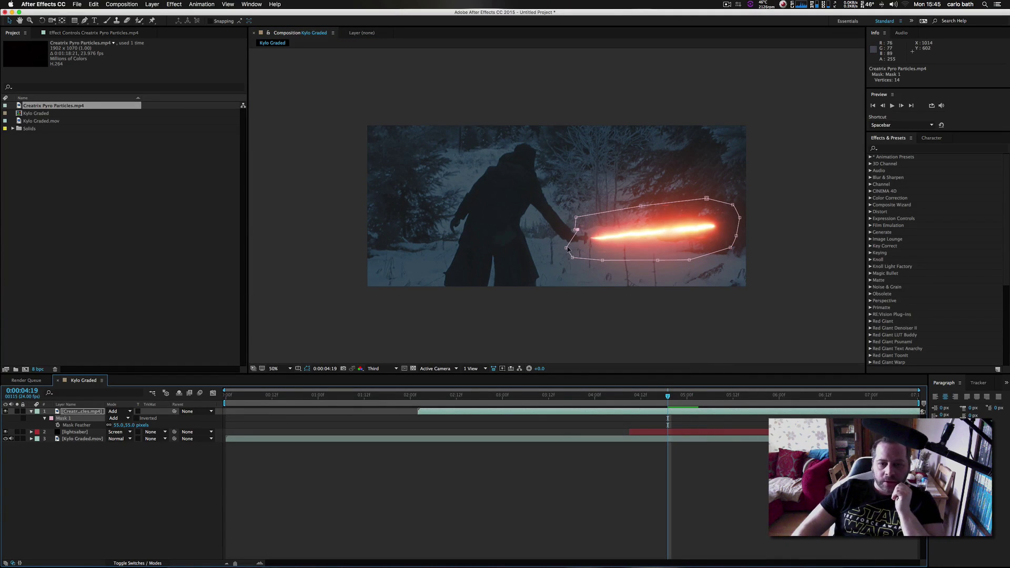
drag(568, 249, 705, 206)
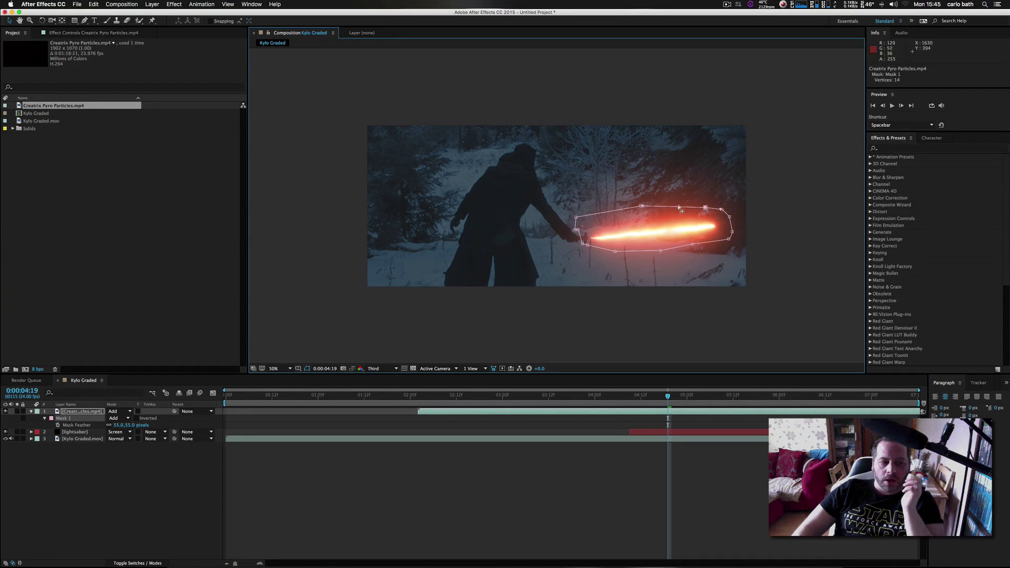
drag(642, 206, 641, 215)
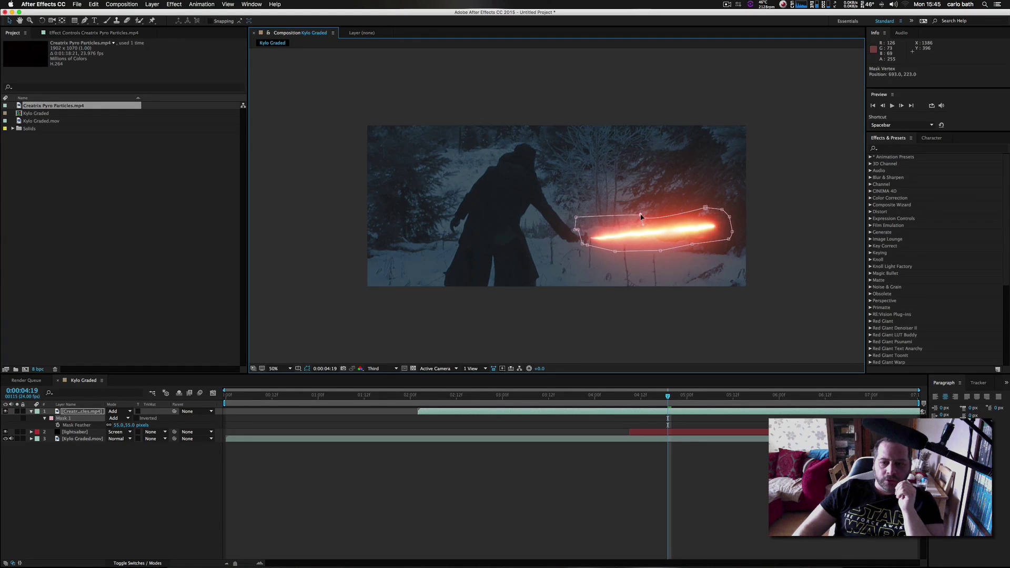
drag(576, 220, 642, 210)
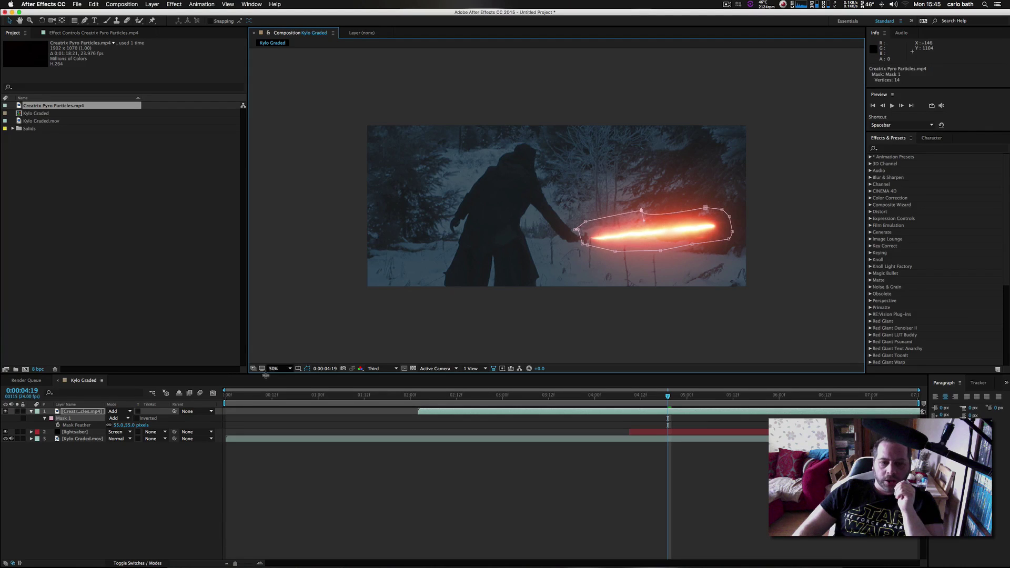
click(308, 368)
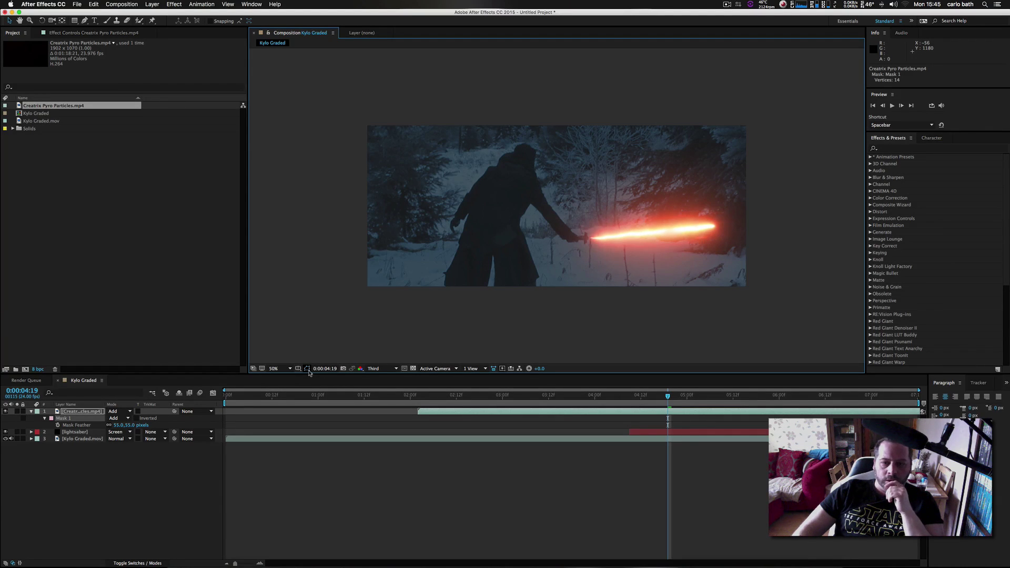
Step: Set the lightsaber layer's Saber Glow Intensity to 44% and preview the blade from 0:00:04:14
mouse_move(667, 398)
mouse_down()
mouse_move(644, 404)
mouse_move(652, 404)
mouse_up()
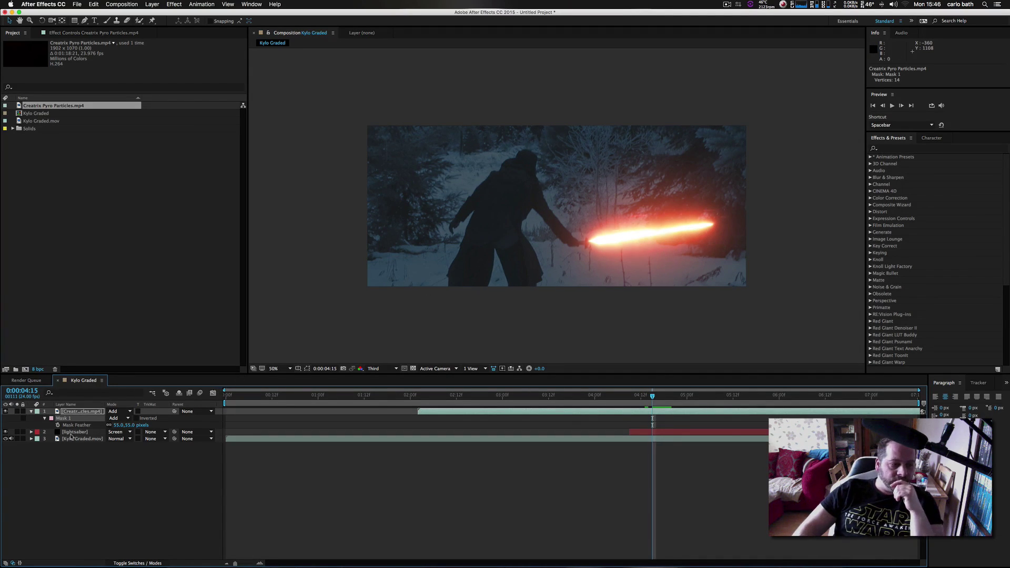
click(75, 432)
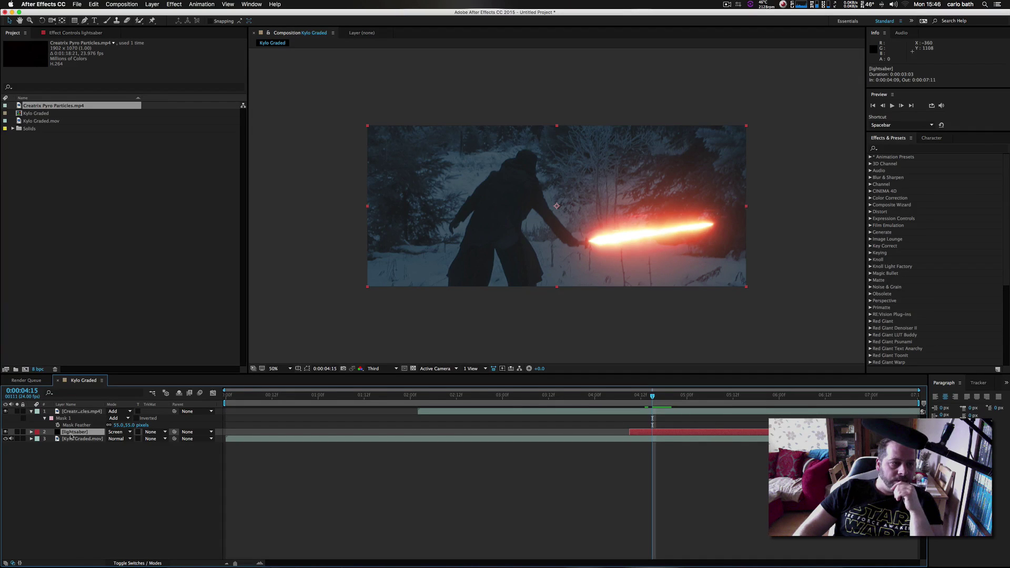
click(66, 34)
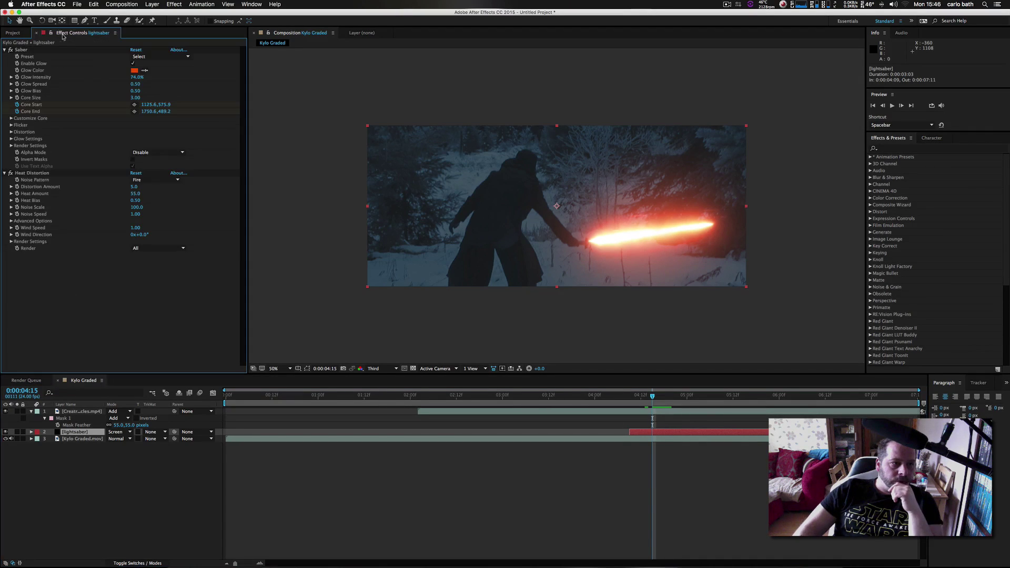
drag(136, 77, 125, 78)
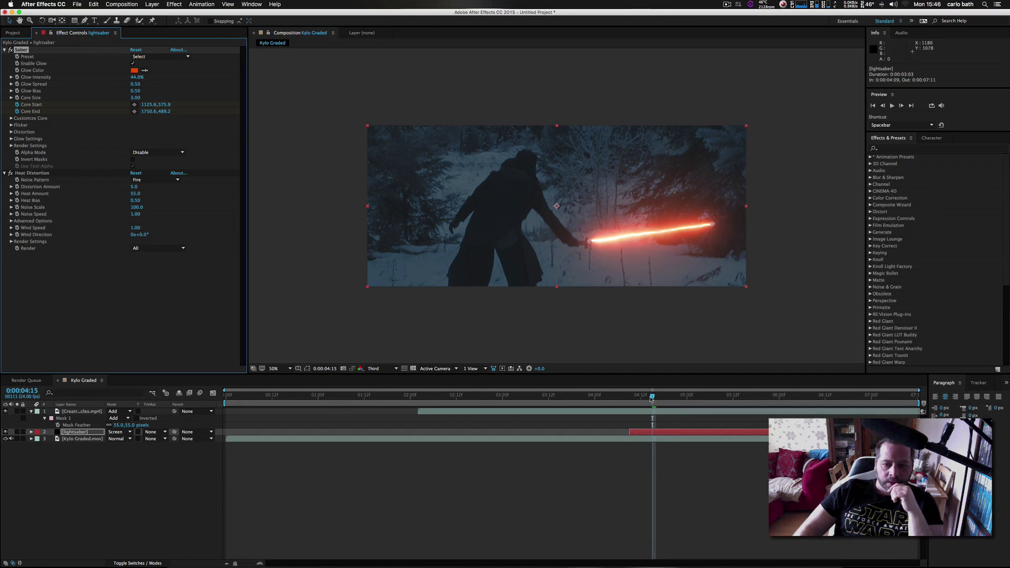
drag(652, 398, 648, 399)
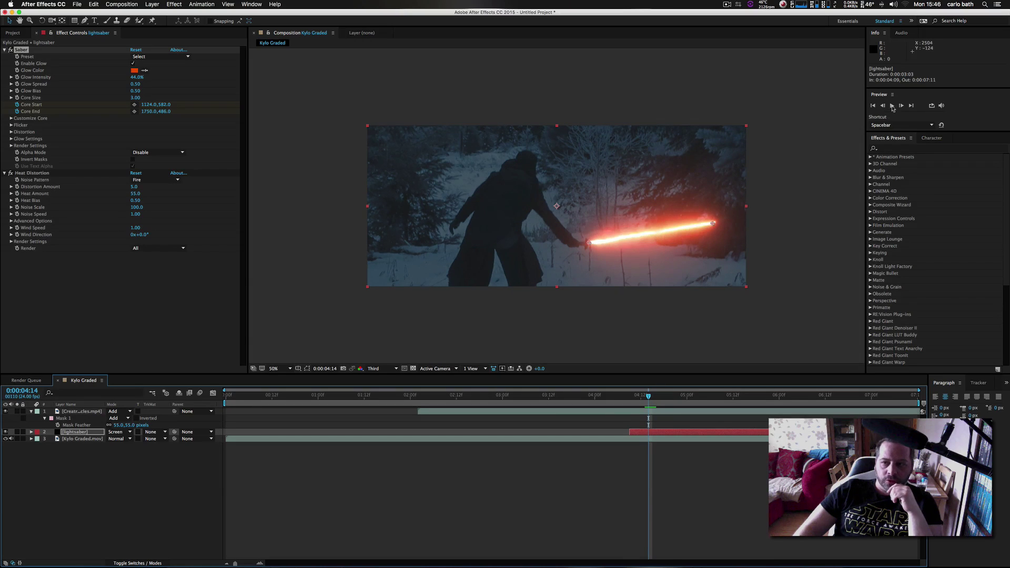
click(892, 106)
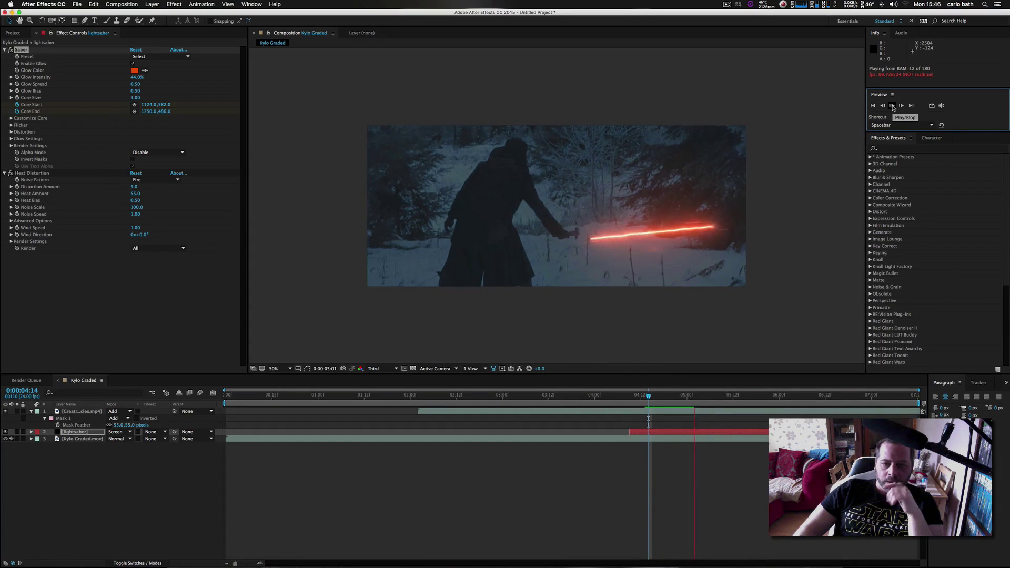
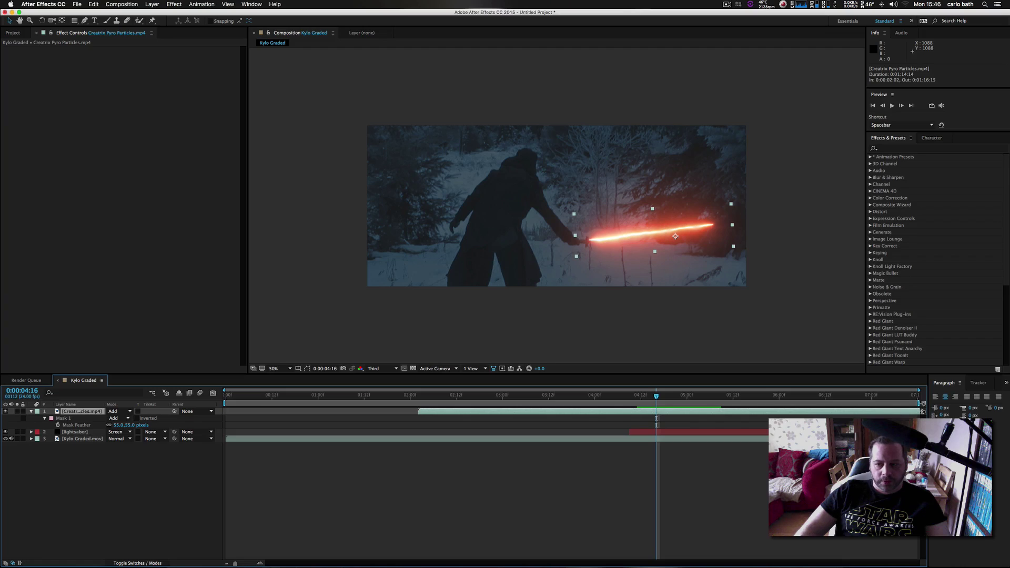
Step: End the work area at 0:00:04:16, trim the composition to it, and check the sparks at 0:00:04:11
drag(918, 403, 649, 409)
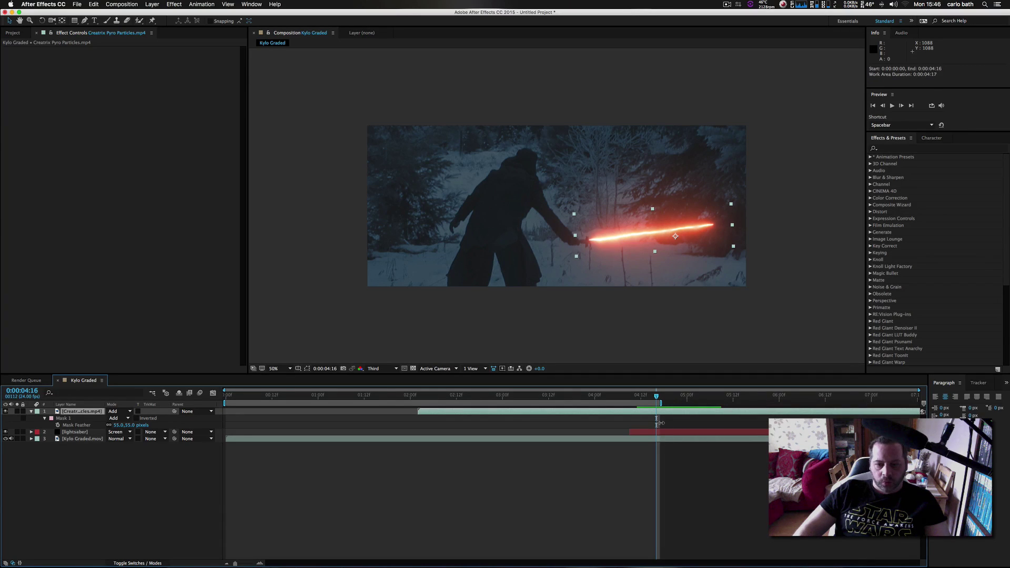
right_click(645, 410)
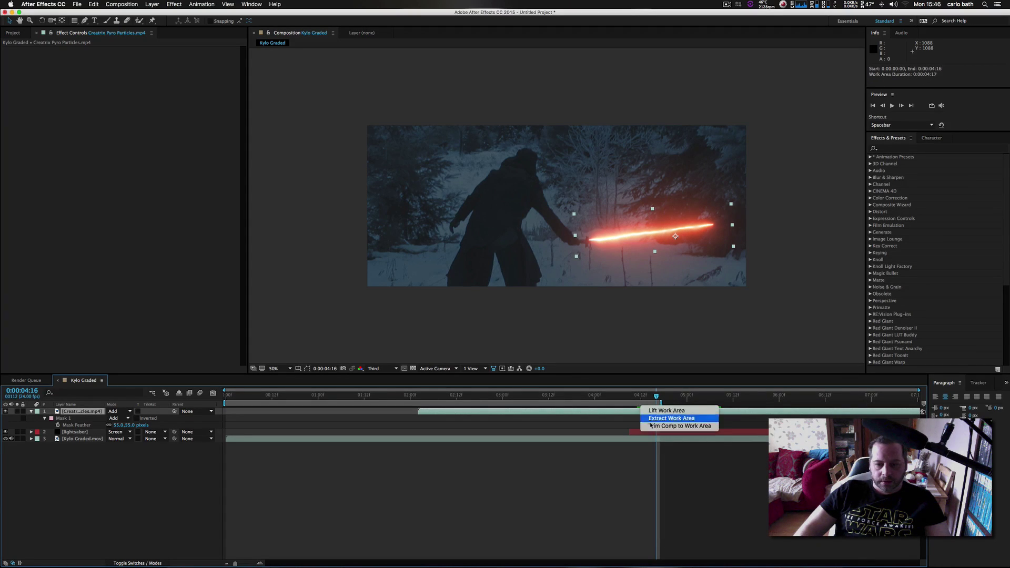
click(649, 428)
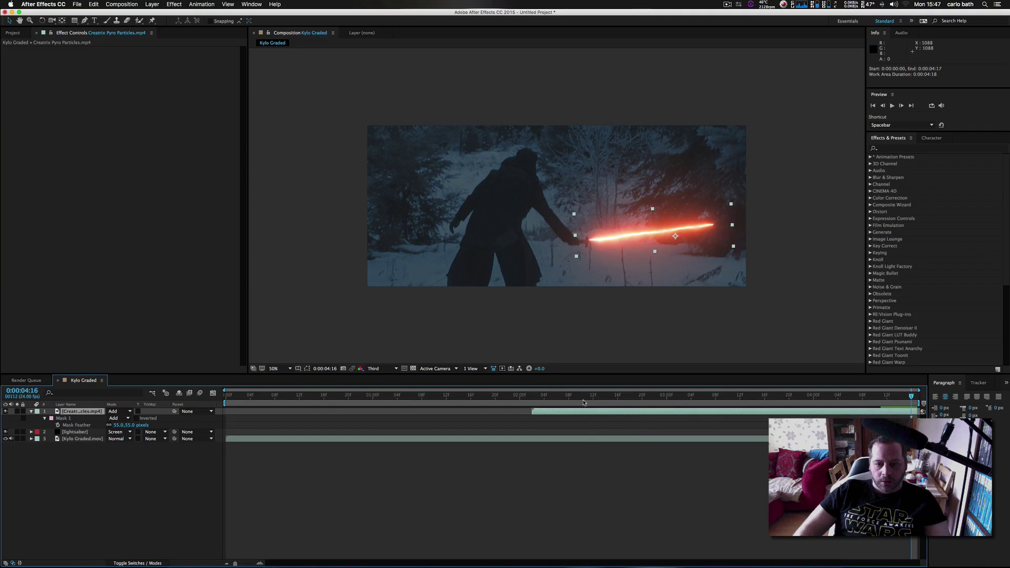
click(581, 395)
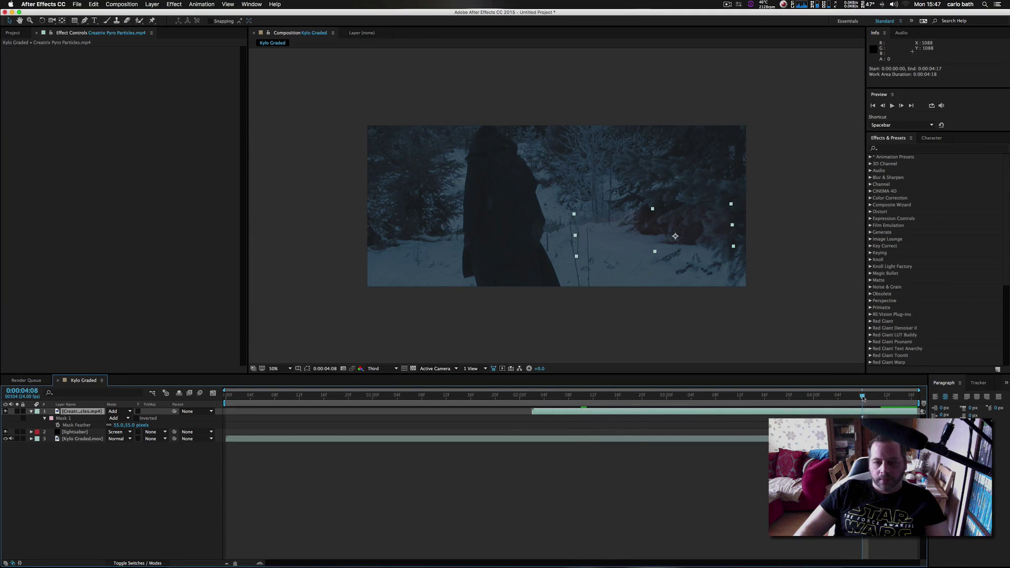
drag(863, 395, 879, 402)
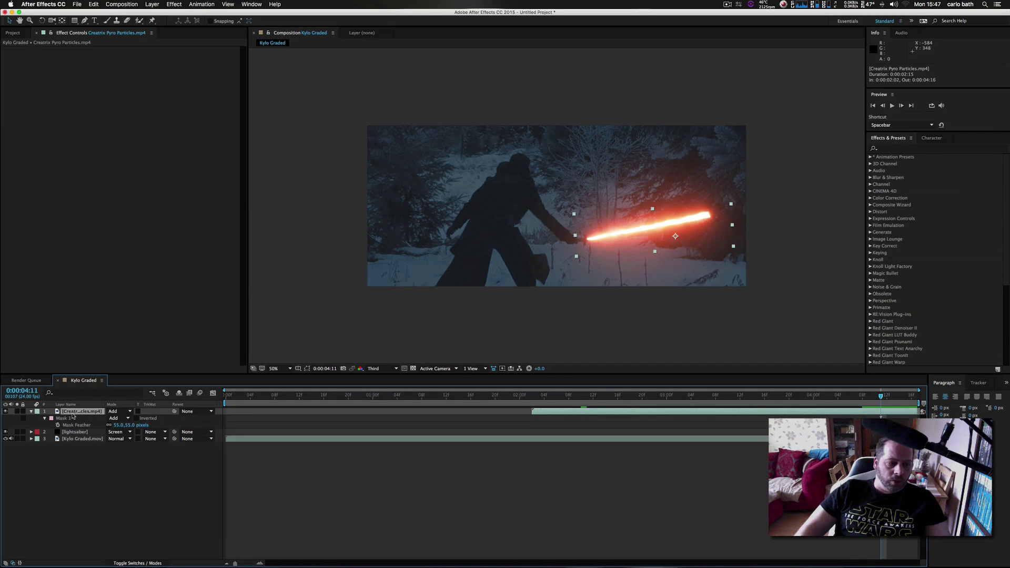
Step: Time-stretch the particle layer to a 50% stretch factor and slide its clip to start at 0:00:04:09
click(152, 5)
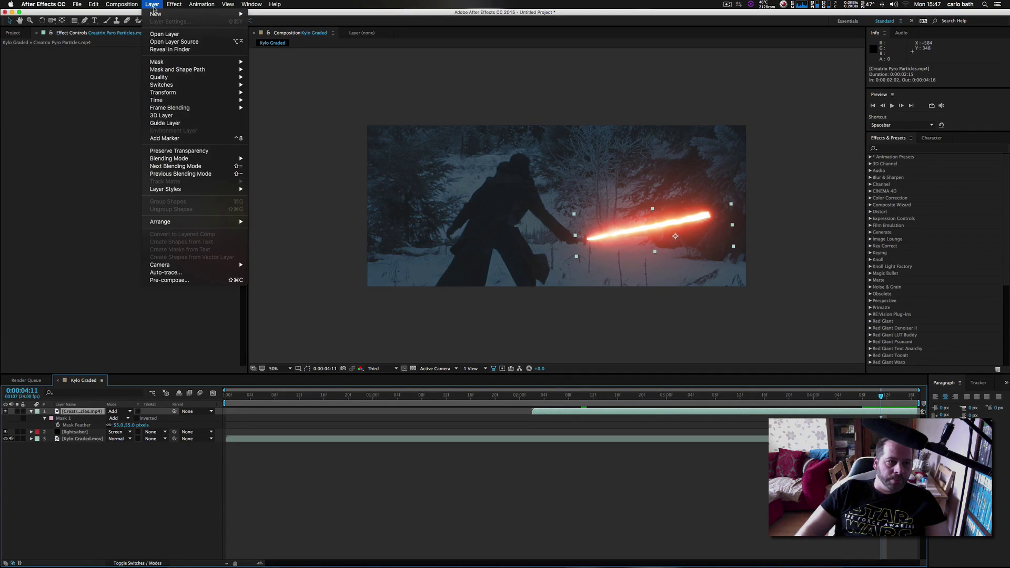
mouse_move(230, 105)
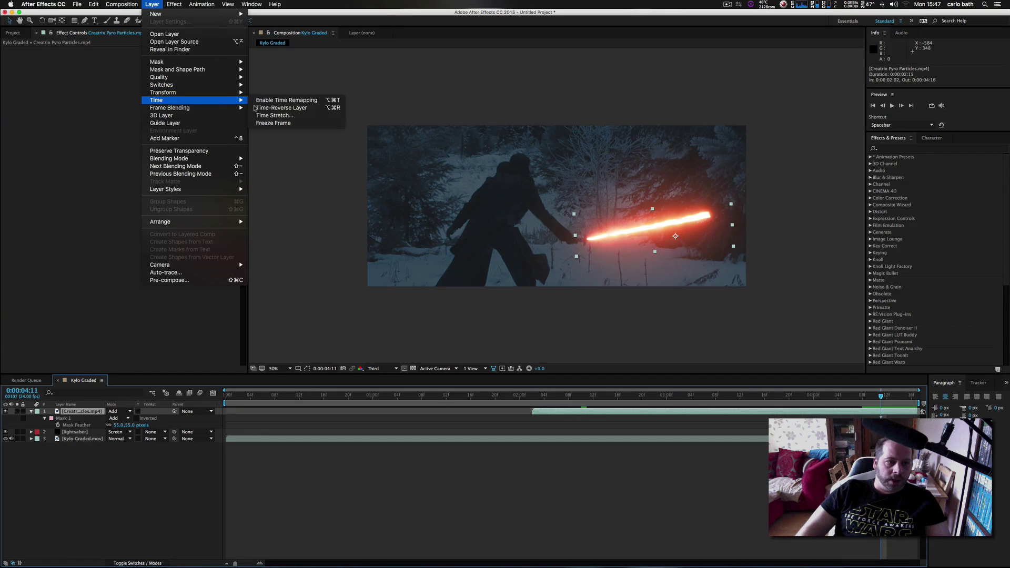
click(285, 115)
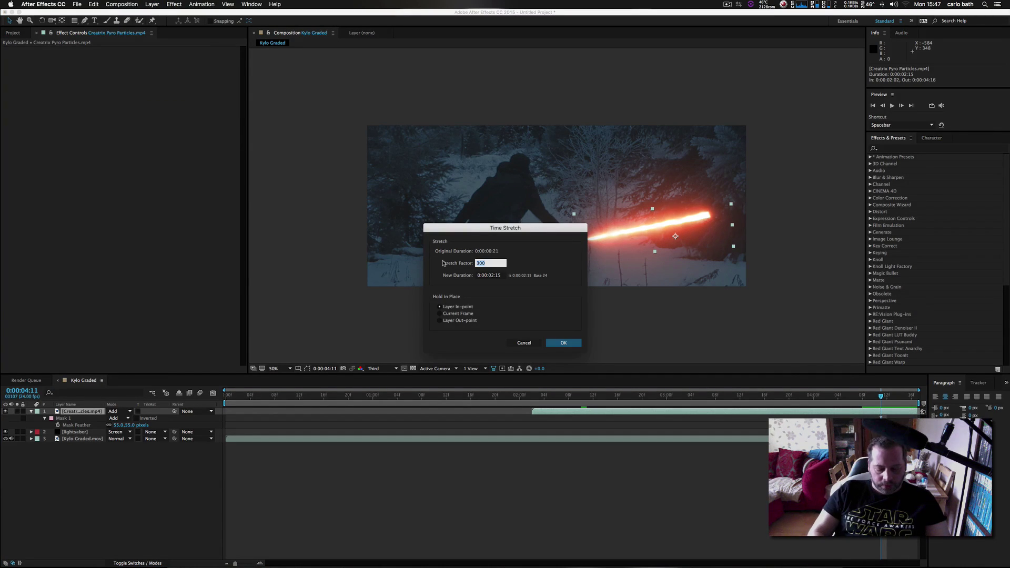
text(5.)
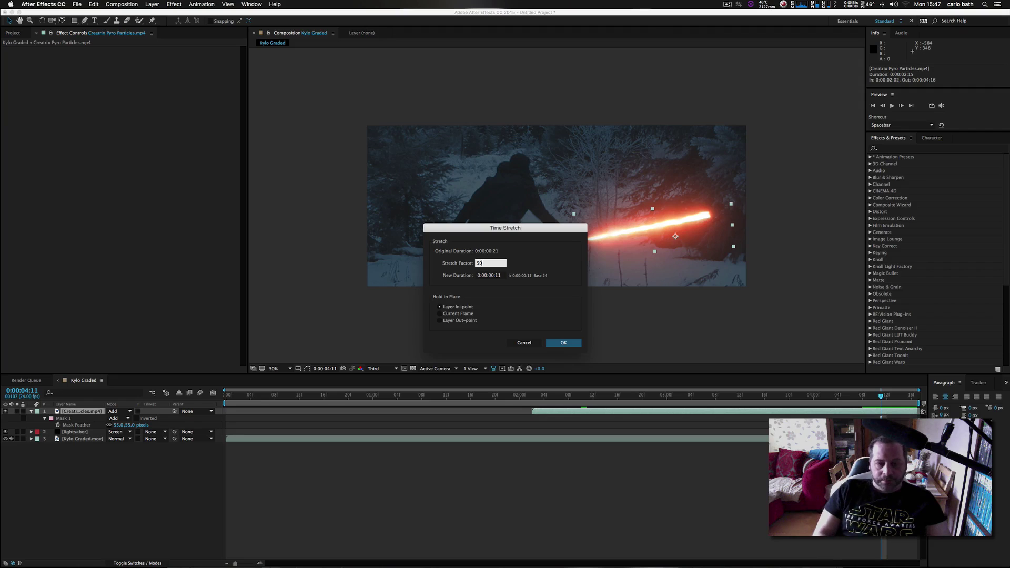
text(0)
key(Return)
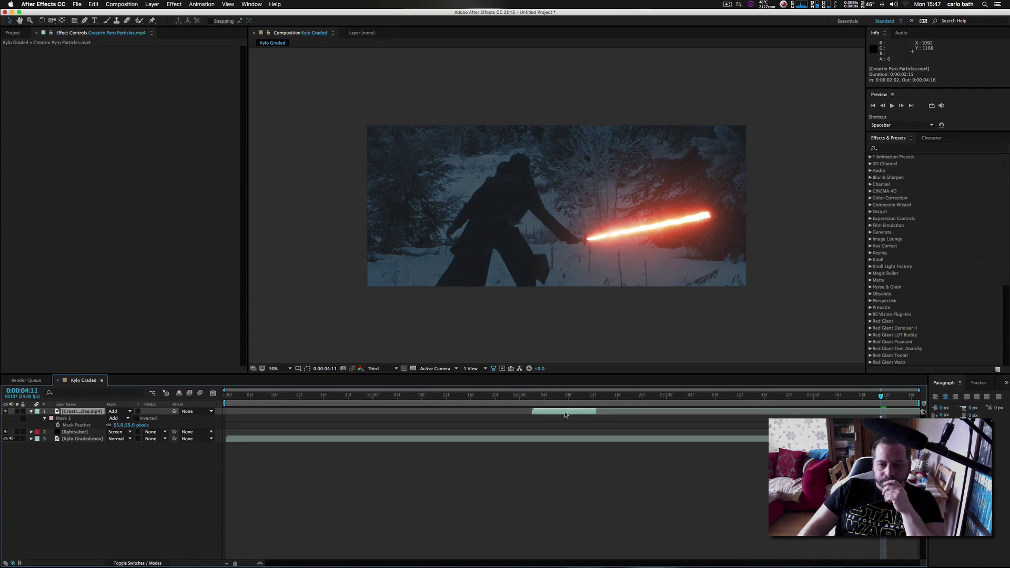
drag(563, 413, 890, 412)
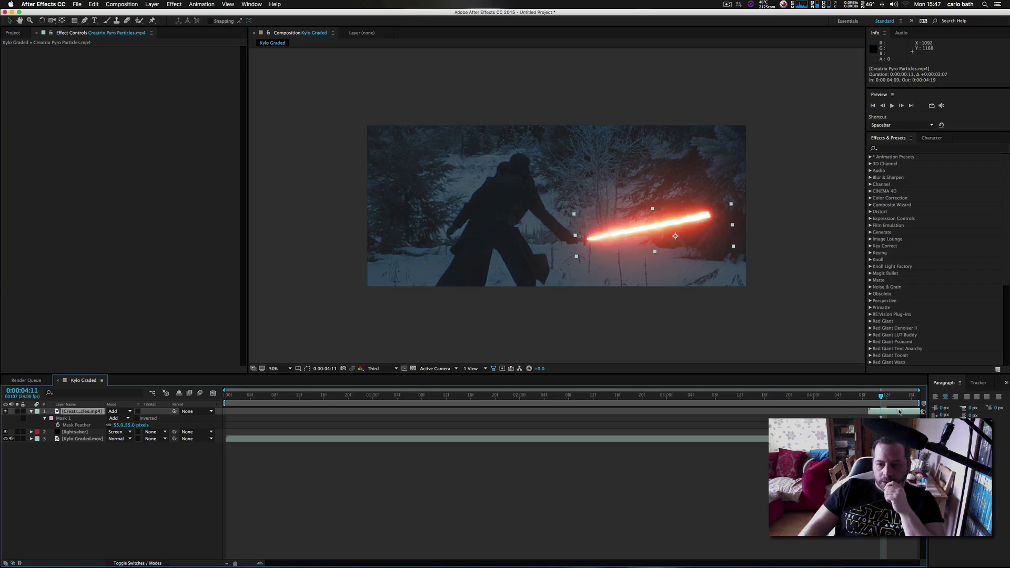
drag(882, 398, 912, 402)
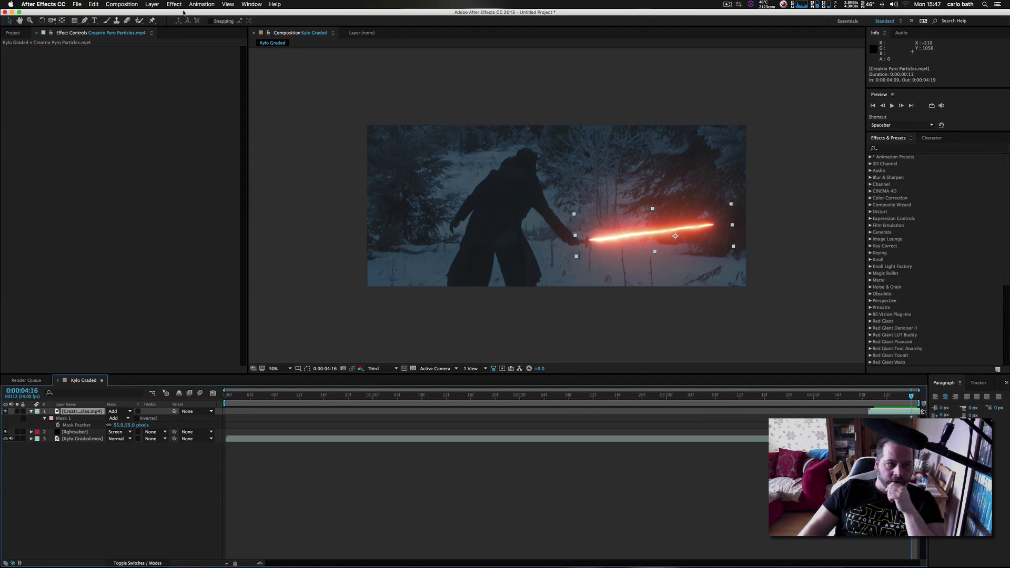
Step: Set the particle layer's time stretch factor to 100%
click(151, 4)
mouse_move(194, 63)
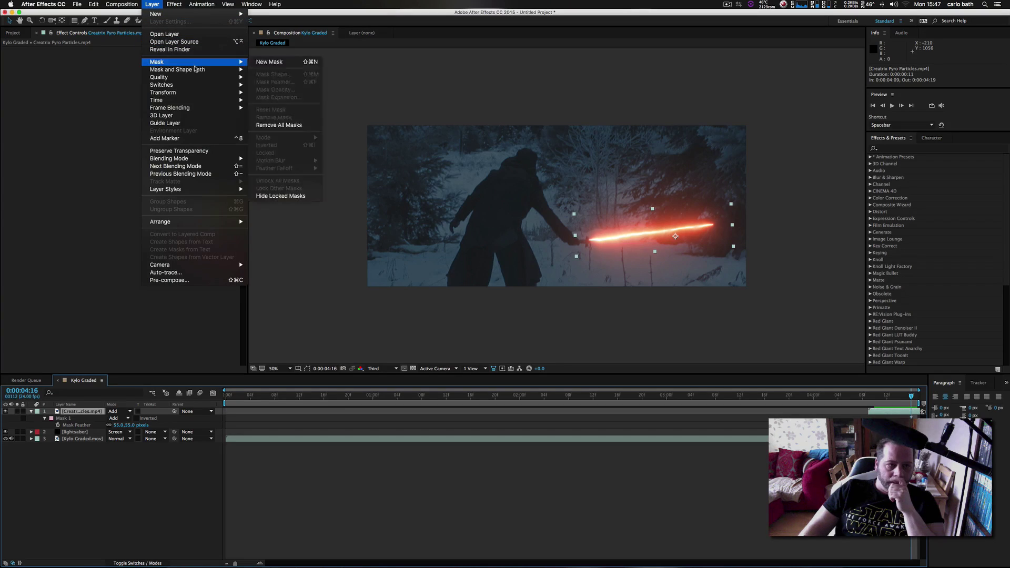
mouse_move(201, 101)
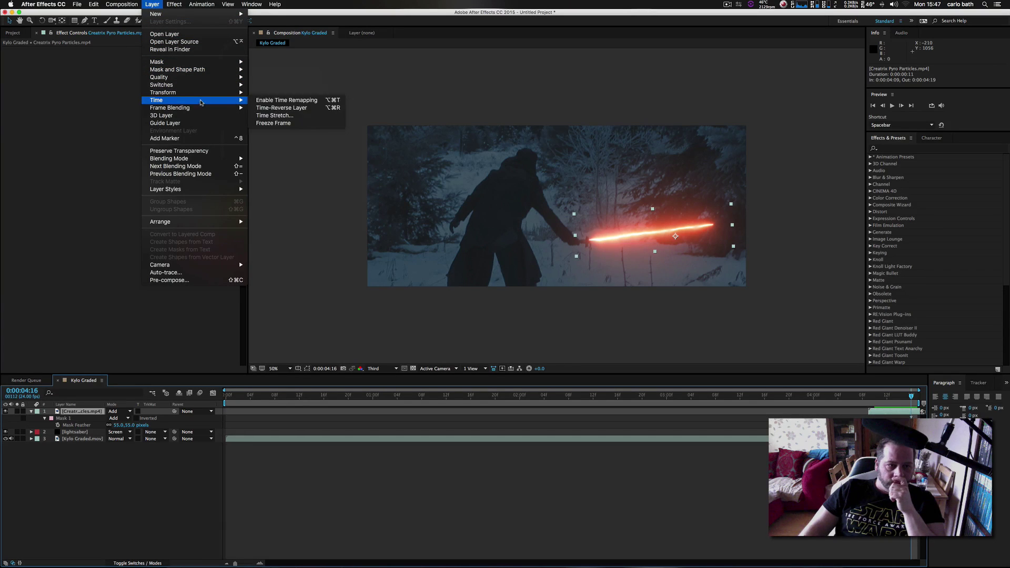
click(263, 115)
text(1)
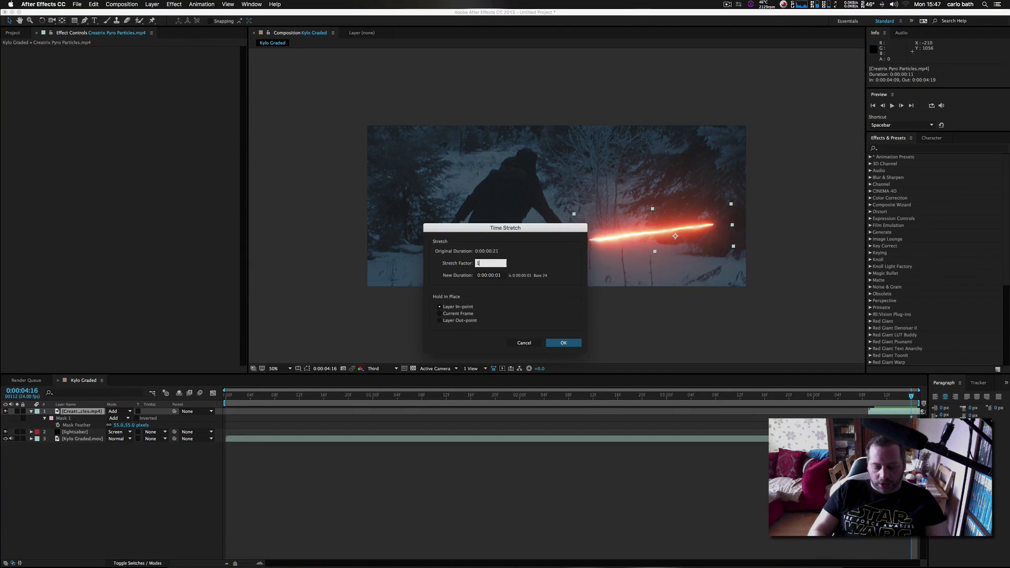
text(00)
key(Return)
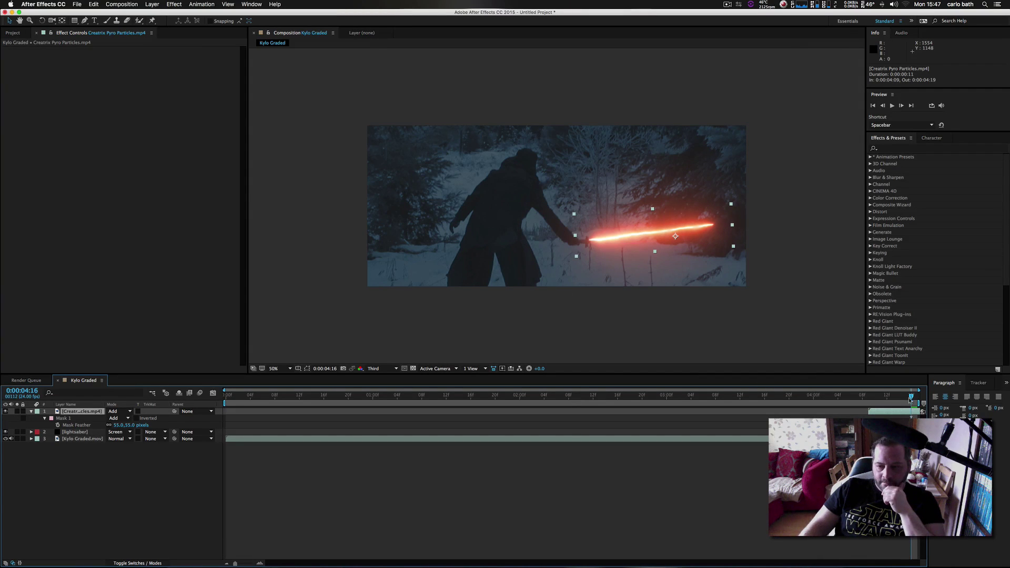
Step: Slide and extend the particle clip to run from 0:00:02:22 to 0:00:04:18, and play back the composition
drag(911, 399, 890, 401)
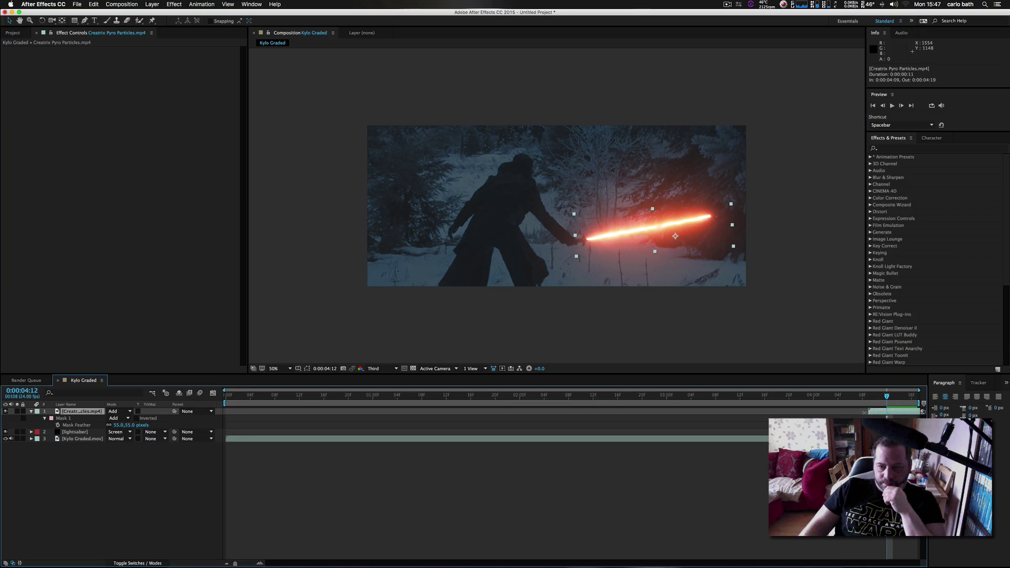
drag(921, 411, 922, 411)
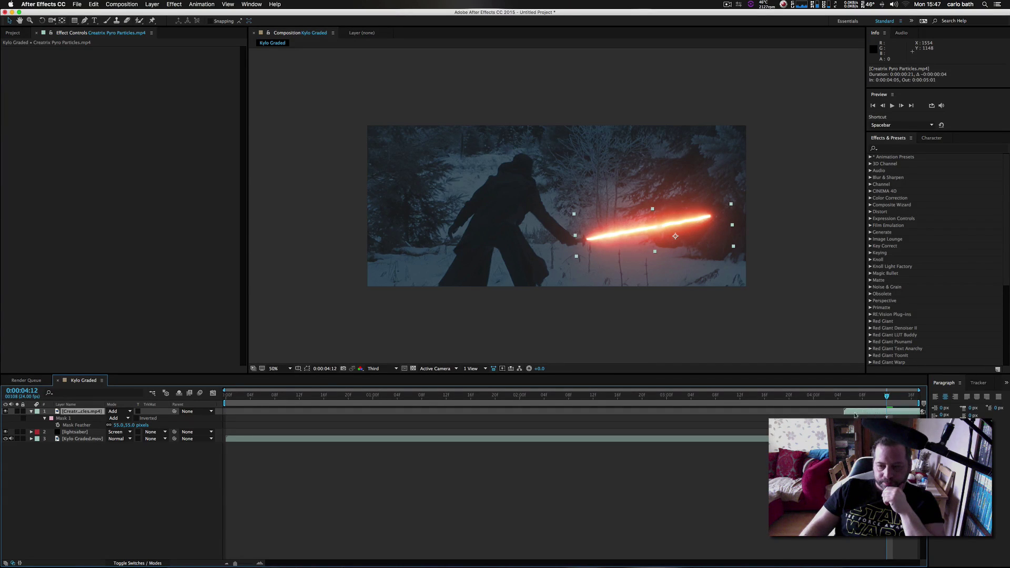
drag(855, 415, 734, 416)
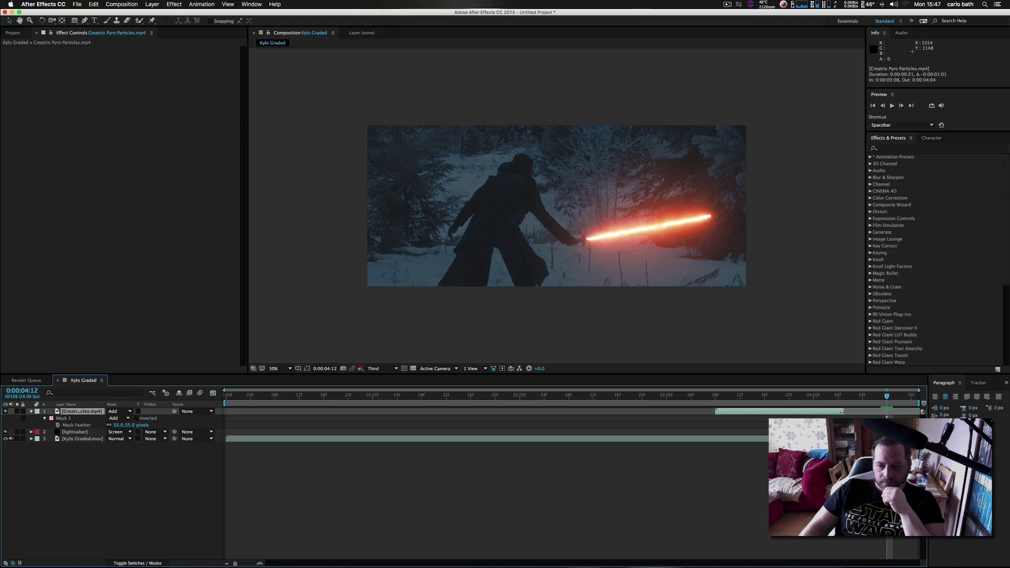
drag(842, 412, 863, 396)
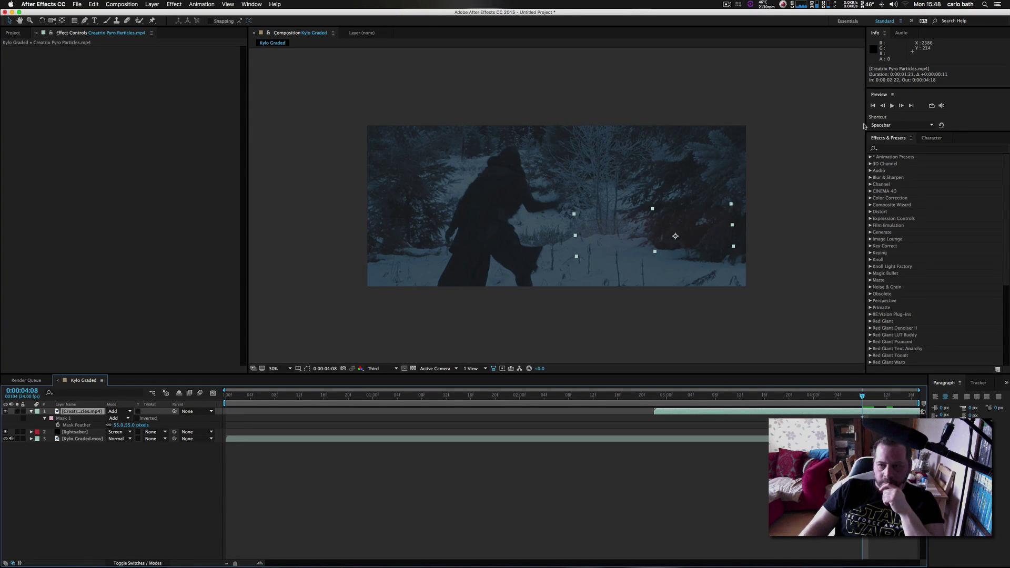
click(892, 106)
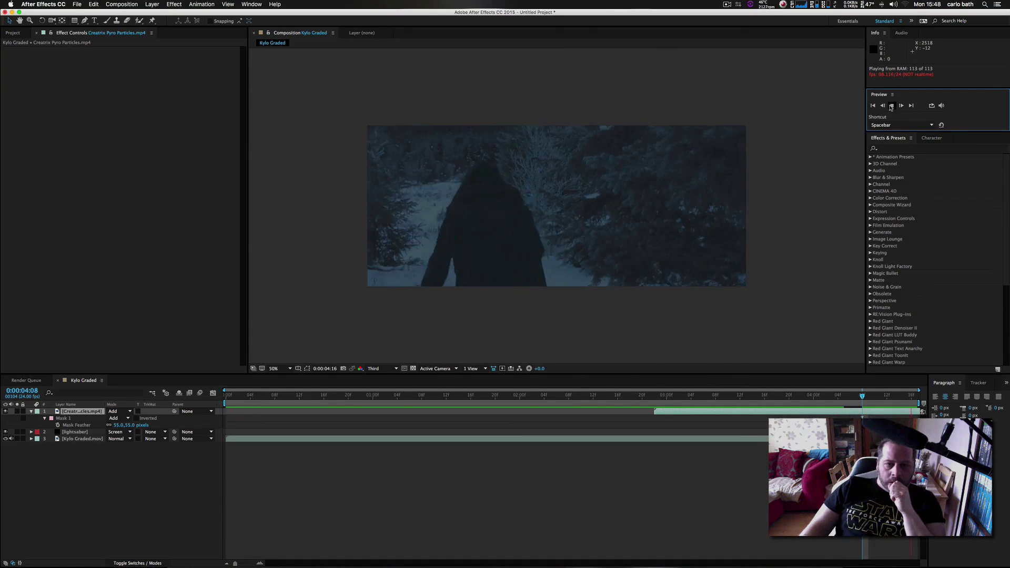
click(891, 107)
click(881, 401)
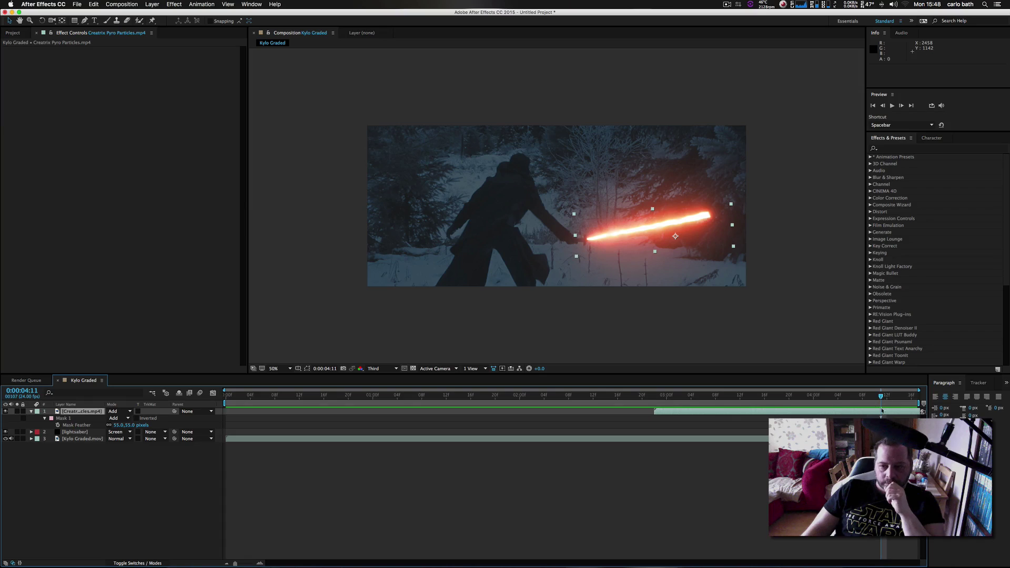
Step: Slide the particle clip earlier and extend its end so that it runs from 0:00:01:03 to 0:00:04:17
drag(887, 412, 918, 412)
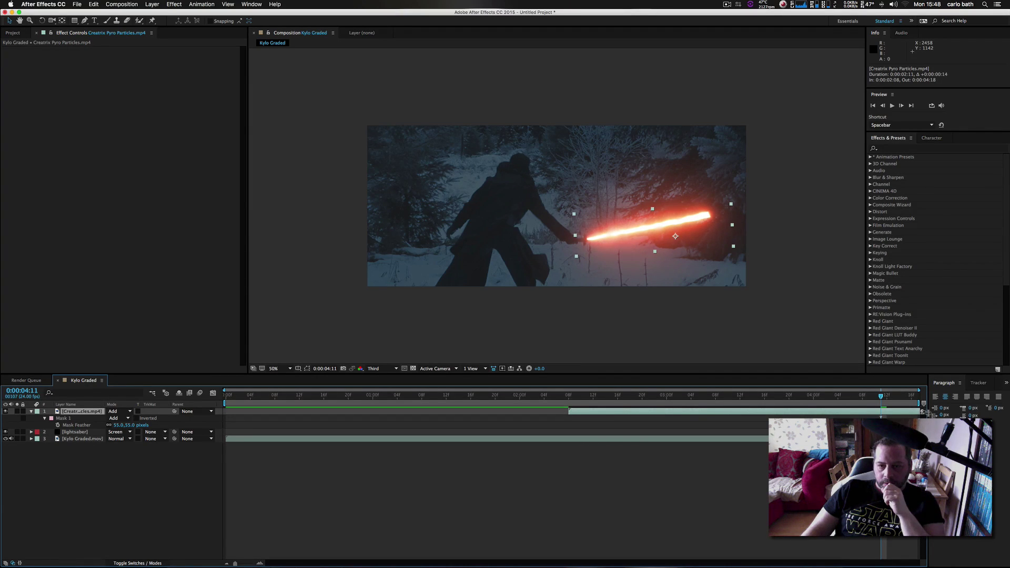
drag(854, 416, 757, 412)
drag(831, 414, 919, 412)
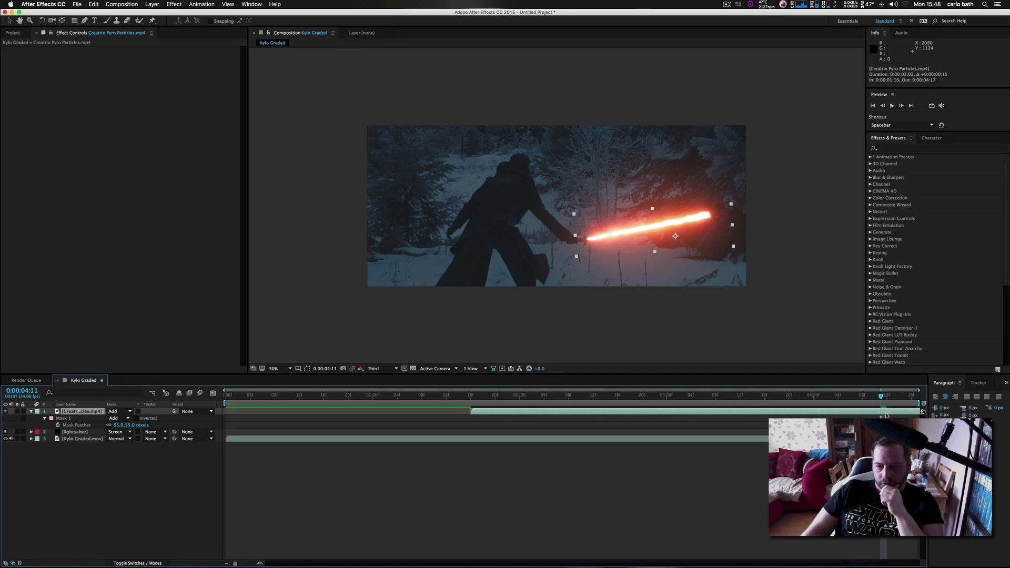
drag(886, 415, 842, 409)
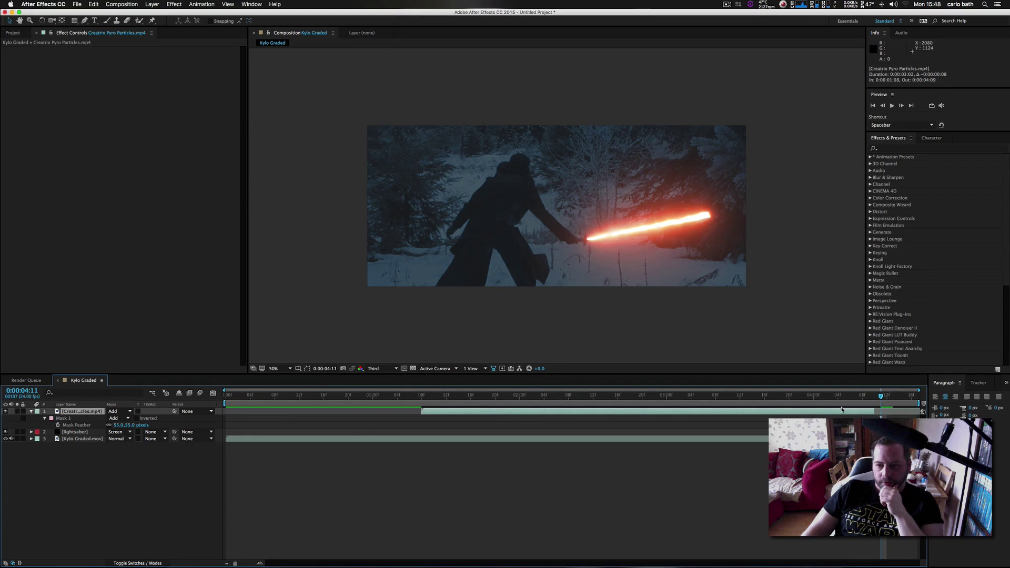
drag(913, 412, 871, 399)
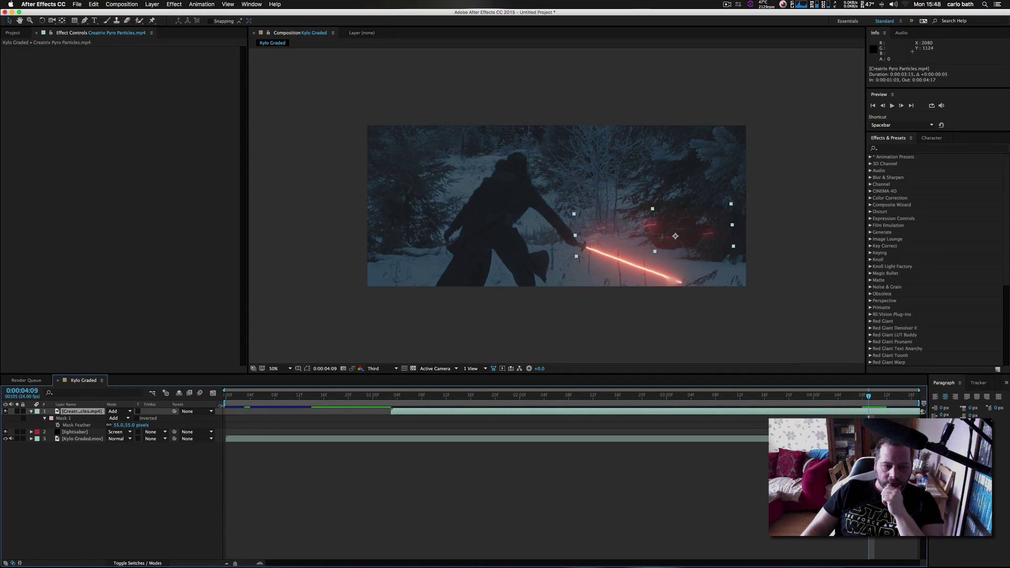
Step: Start the work area at 0:00:04:06, trim the composition to it, and go to the lightsaber layer's first frame at 0:00:04:09
drag(225, 404, 849, 403)
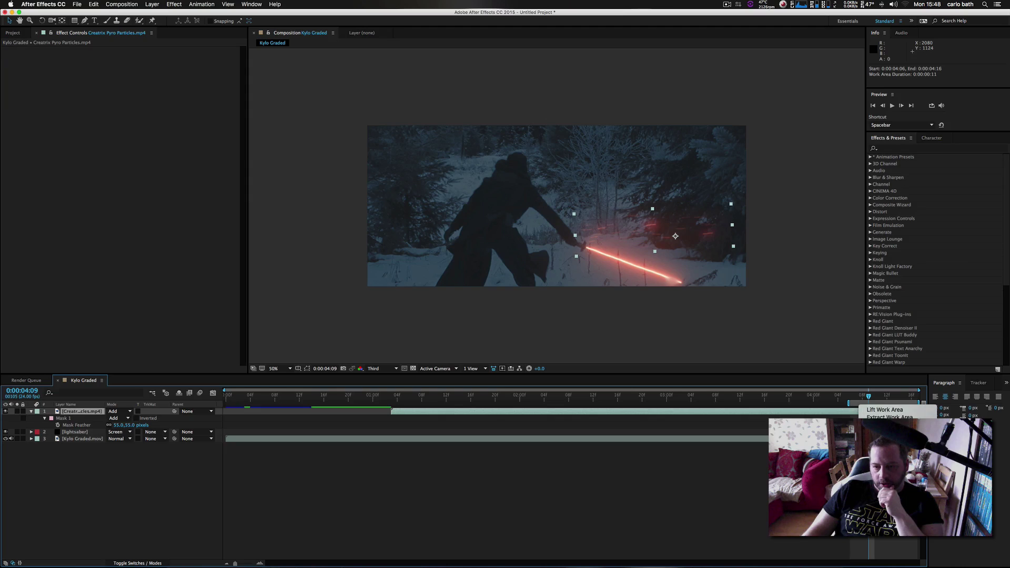
key(super+shift+x)
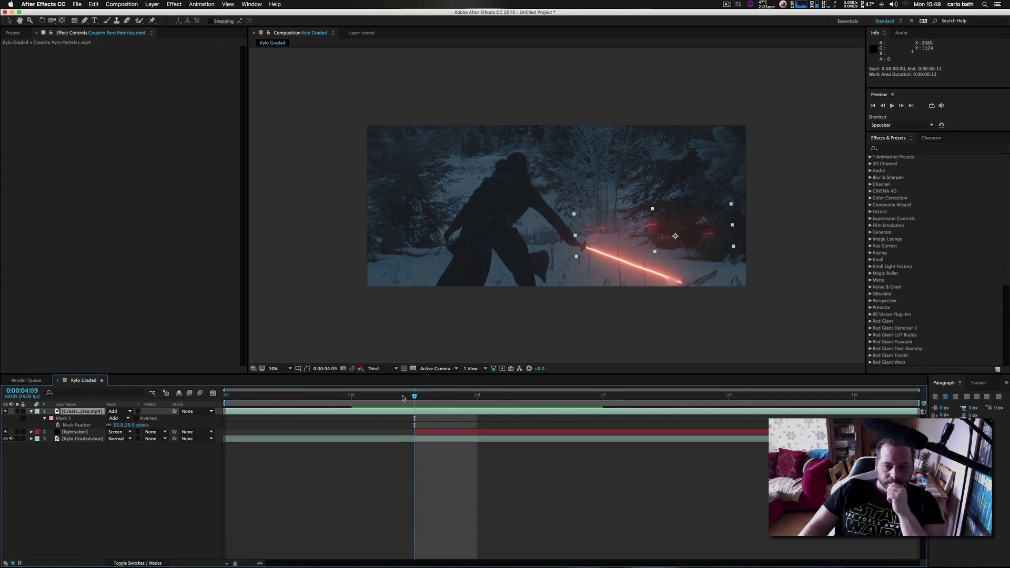
click(323, 402)
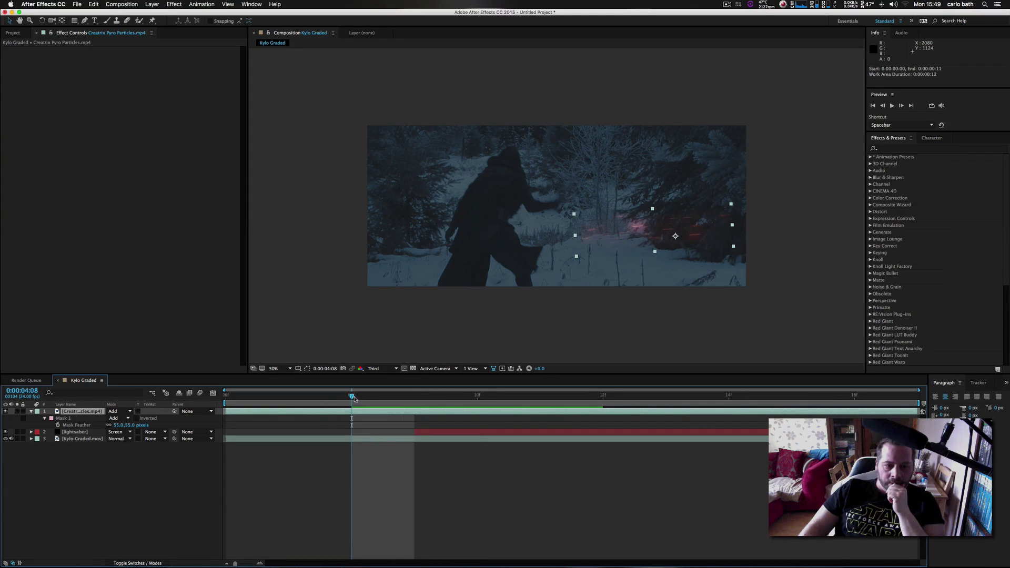
click(415, 431)
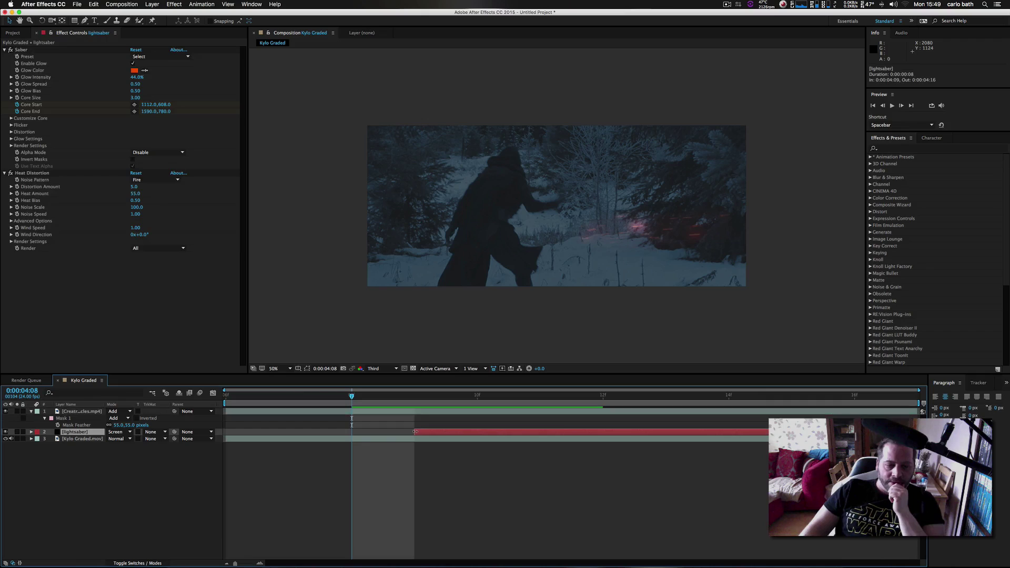
click(416, 402)
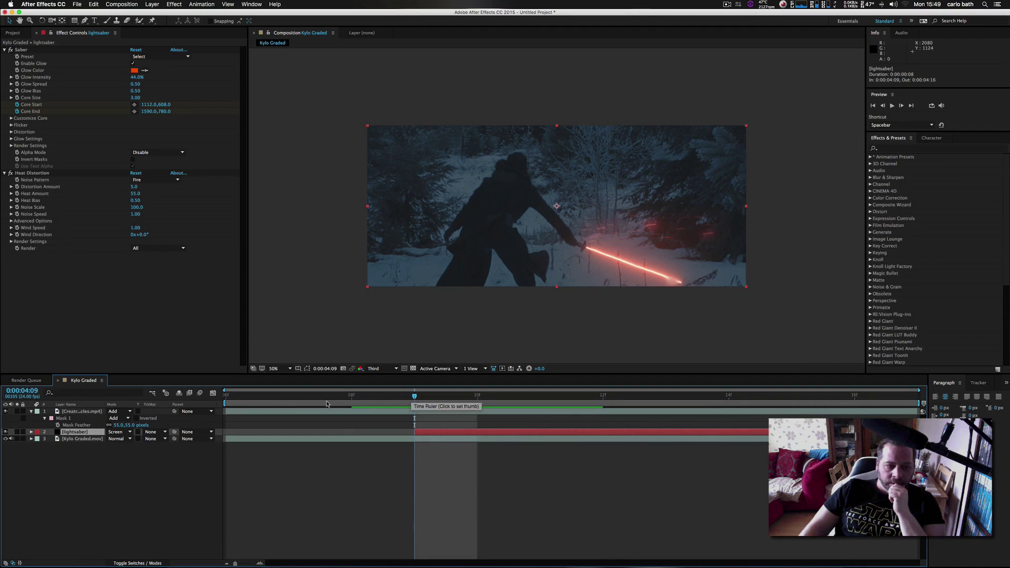
Step: Keyframe the particle layer's Position at 0:00:04:09 and lower the sparks toward the blade, to a Y position of 602
click(83, 413)
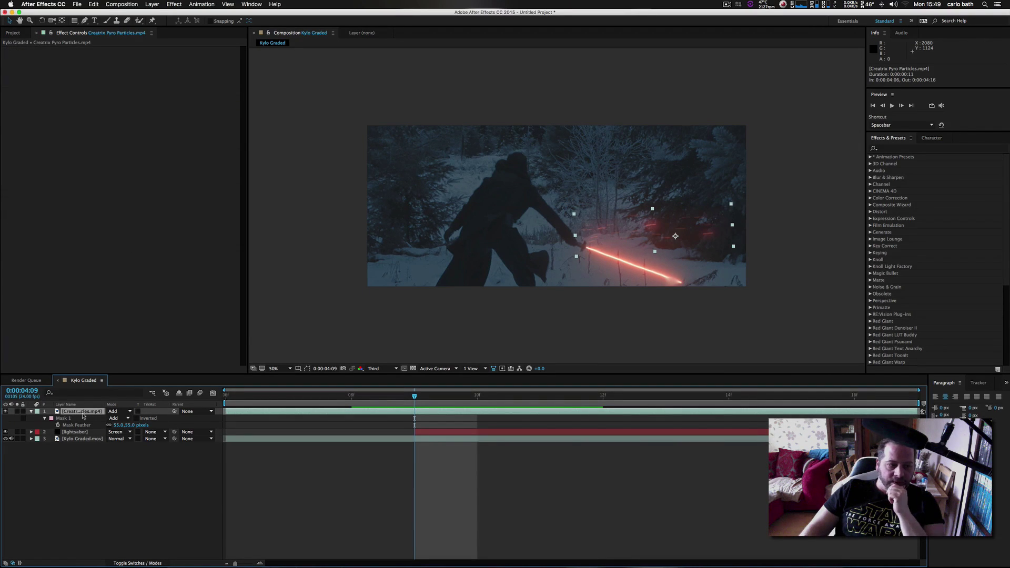
key(p)
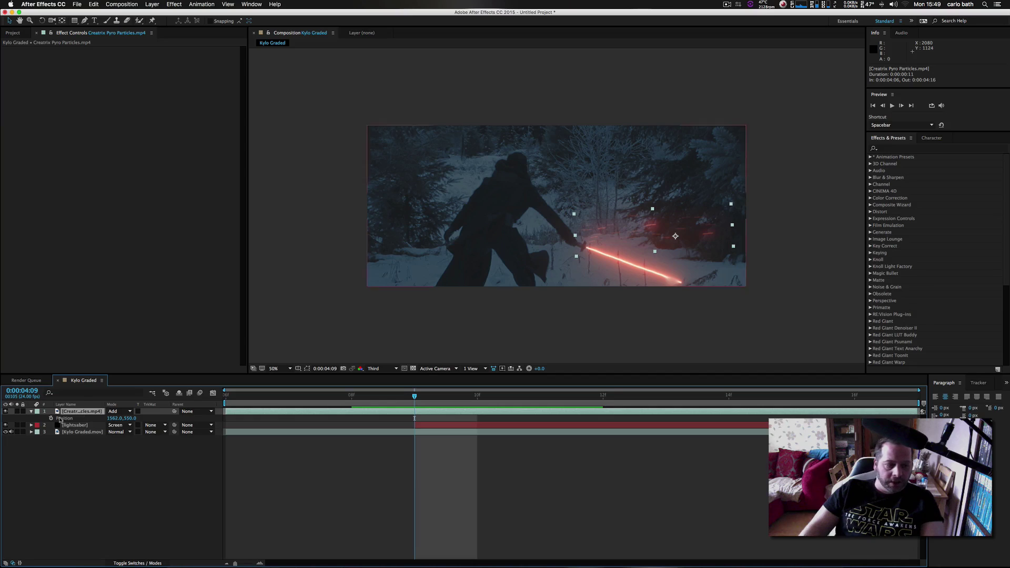
click(51, 418)
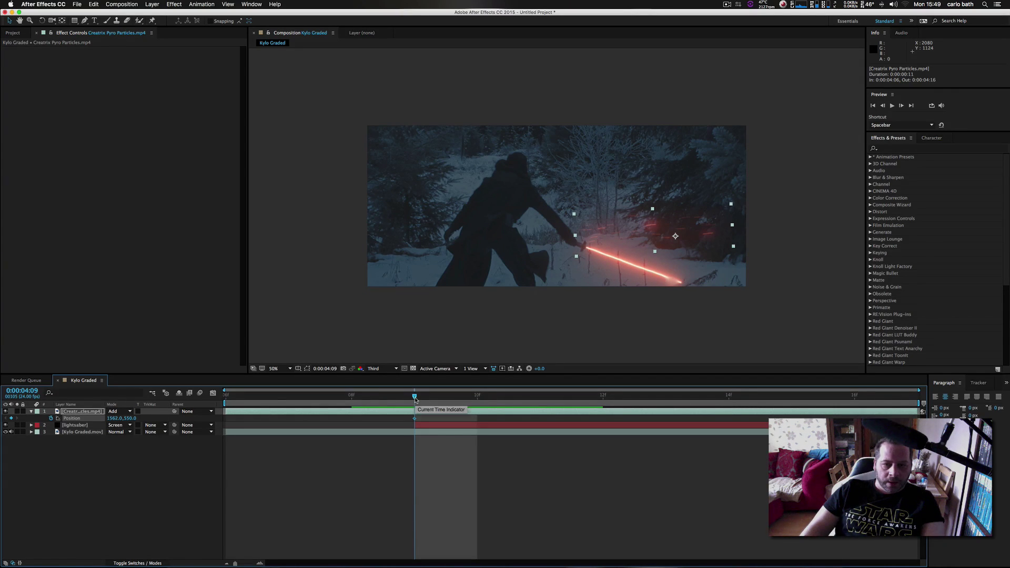
click(705, 234)
drag(705, 234, 705, 247)
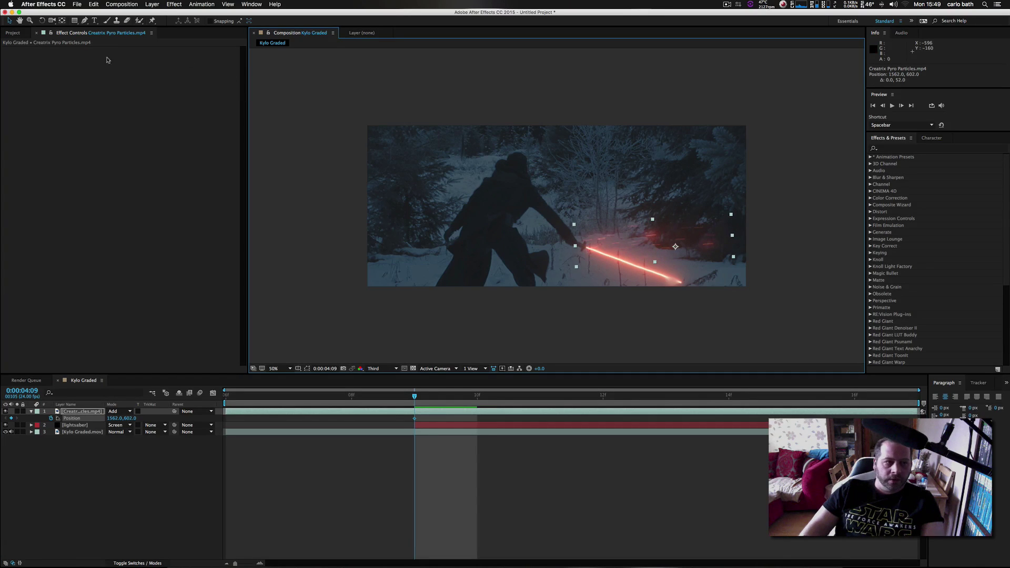
Step: Play back the composition and examine how the sparks follow the blade from the Position keyframe at 0:00:04:09
click(42, 20)
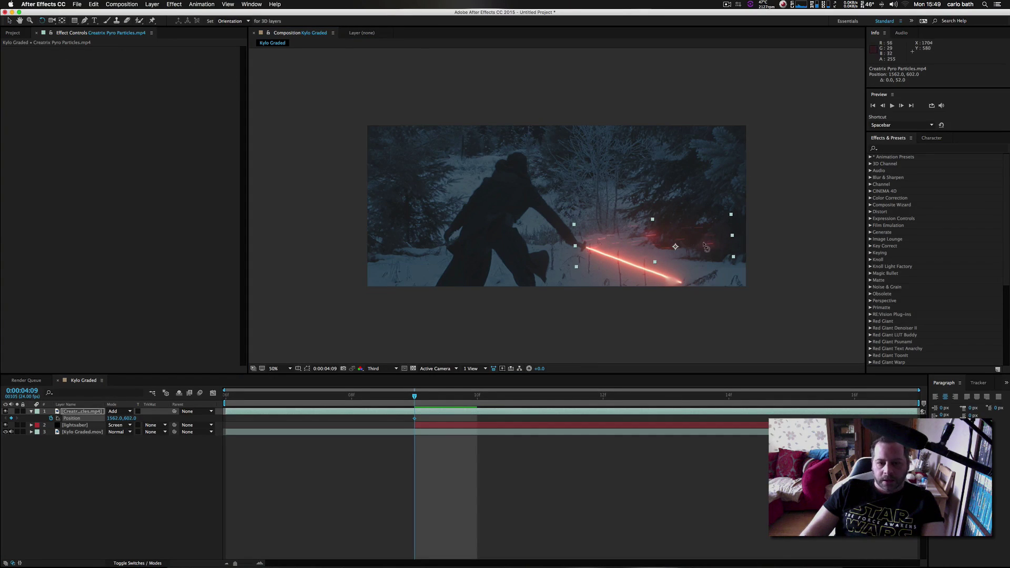
click(416, 397)
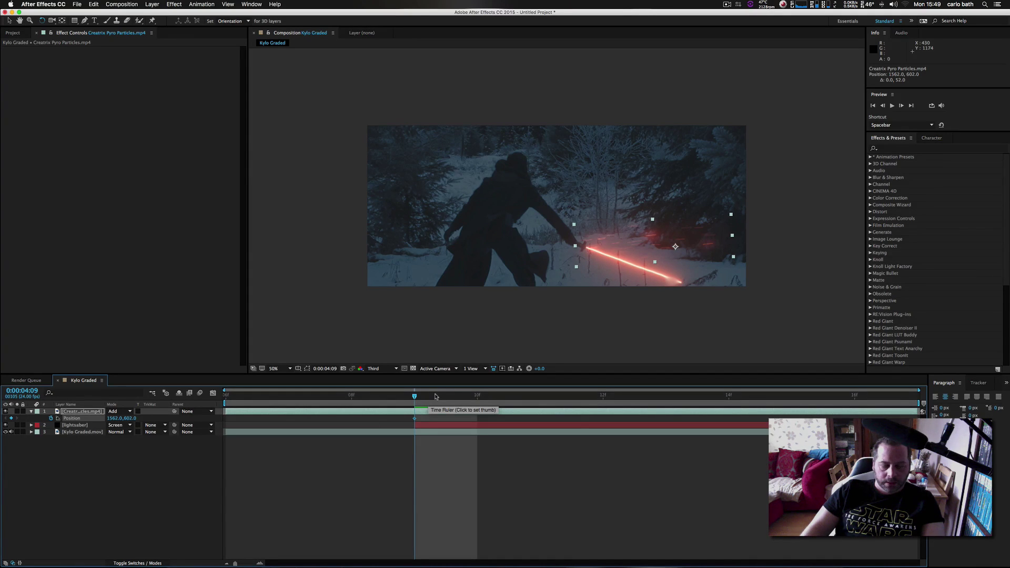
click(463, 359)
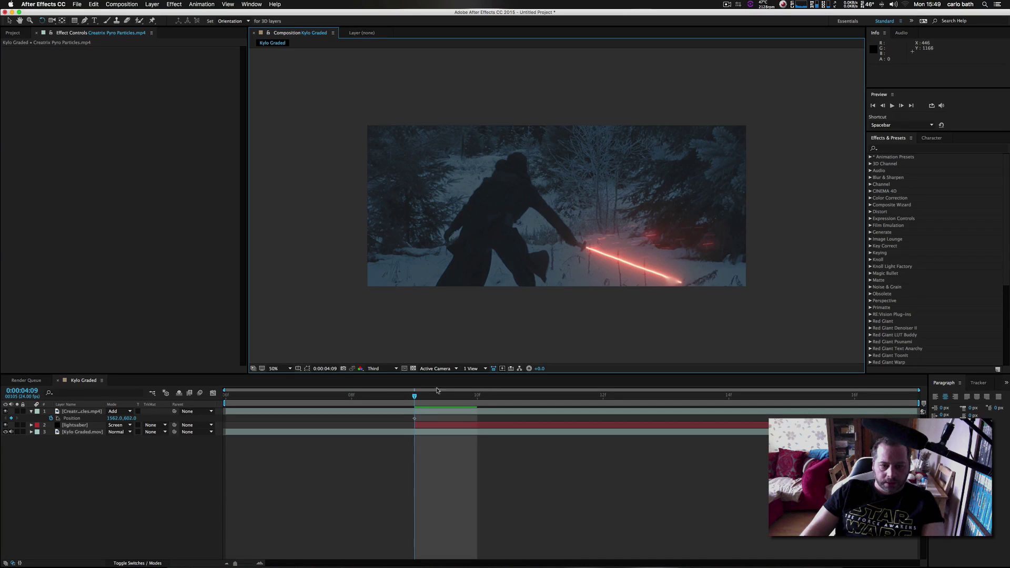
key(v)
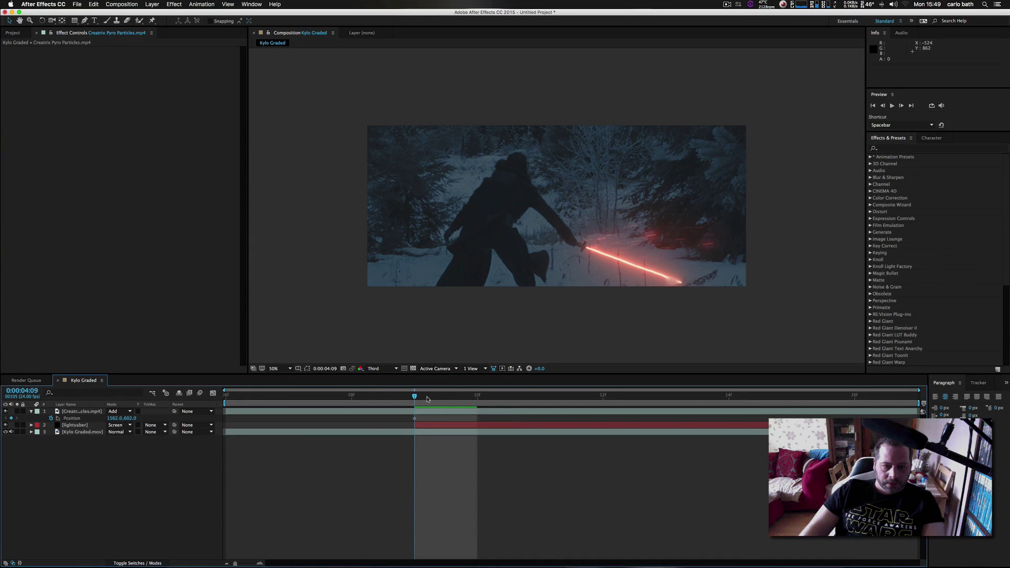
click(892, 106)
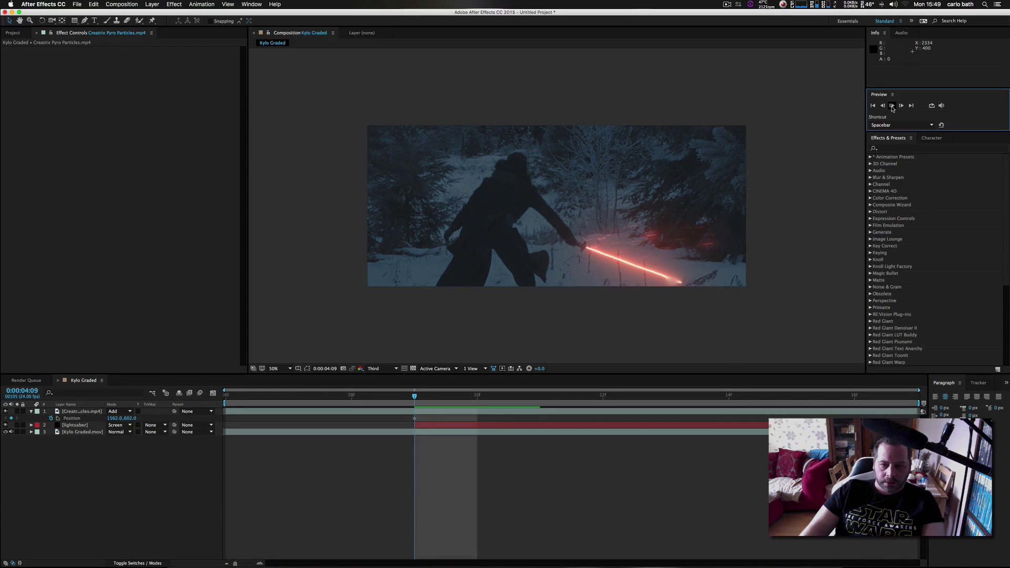
click(892, 106)
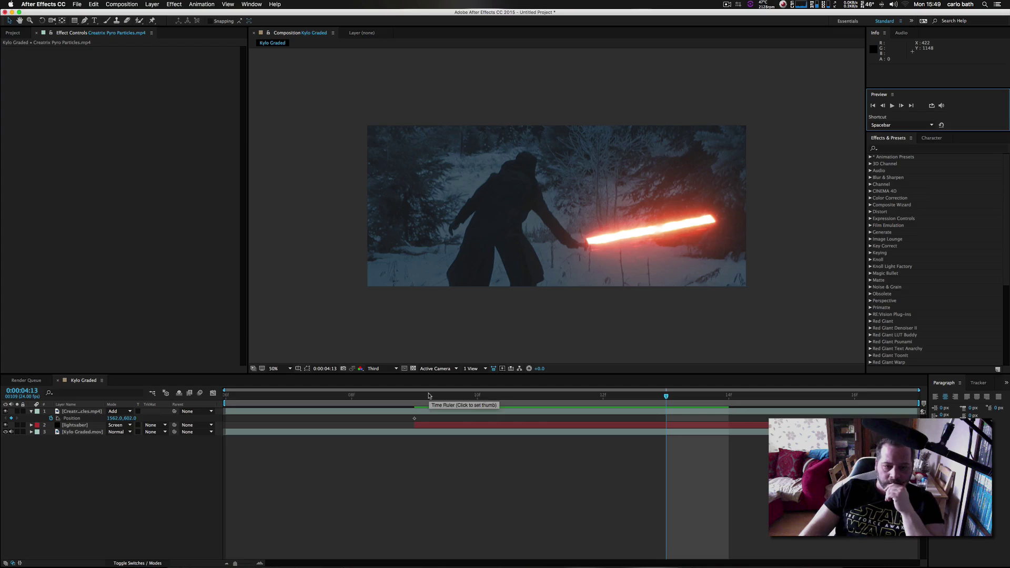
click(429, 395)
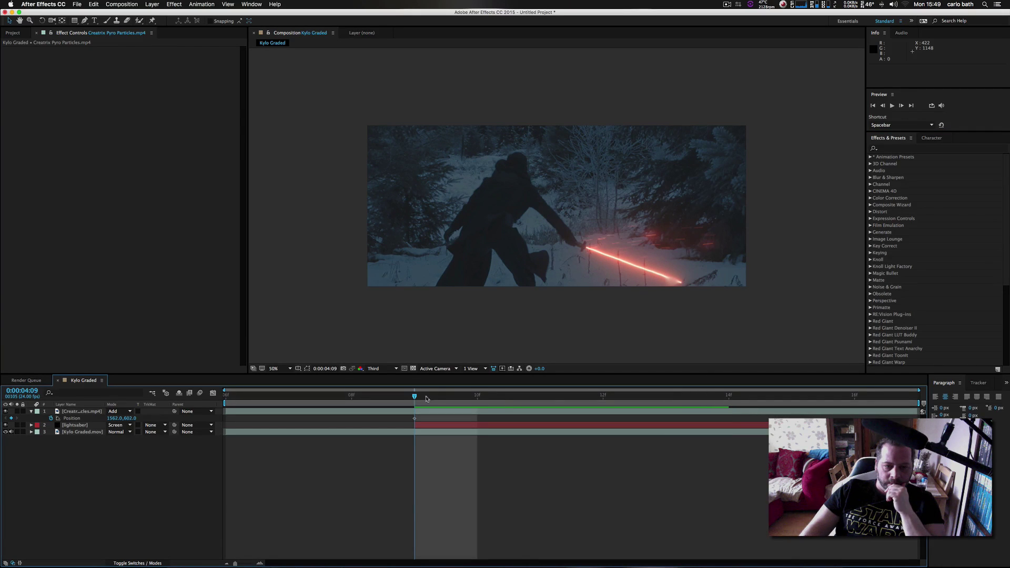
click(415, 419)
click(415, 419)
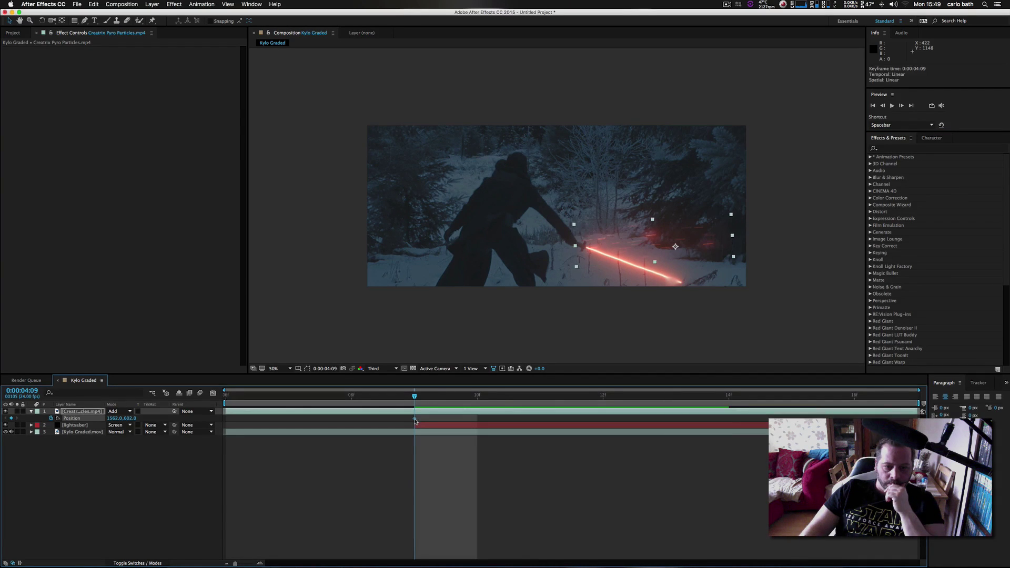
click(411, 423)
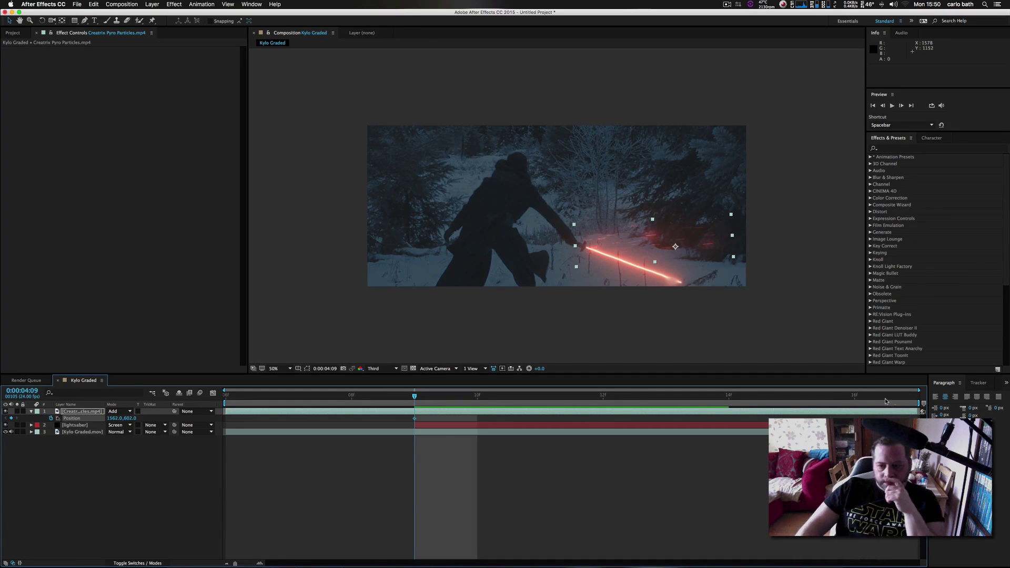
click(891, 106)
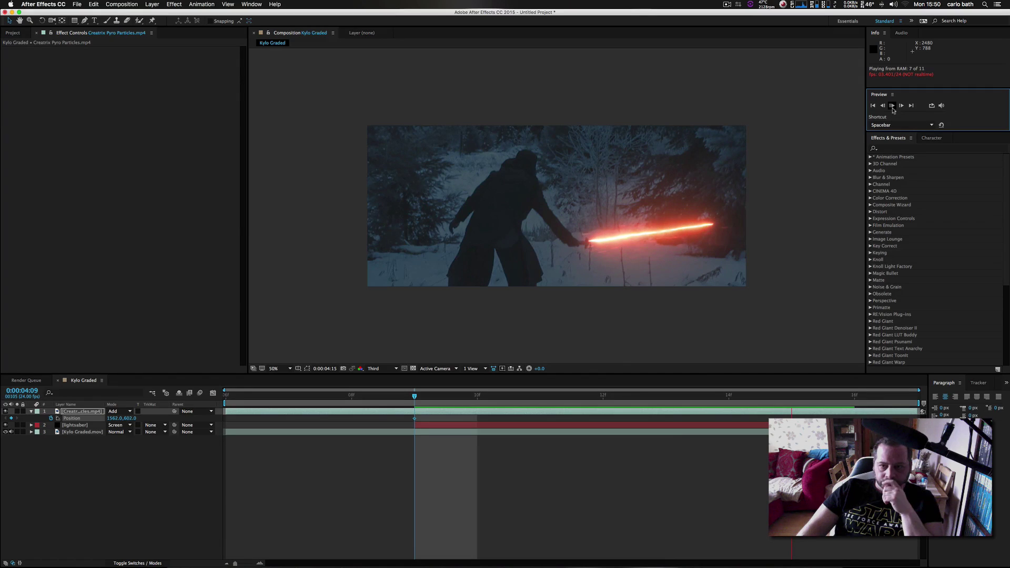
click(893, 108)
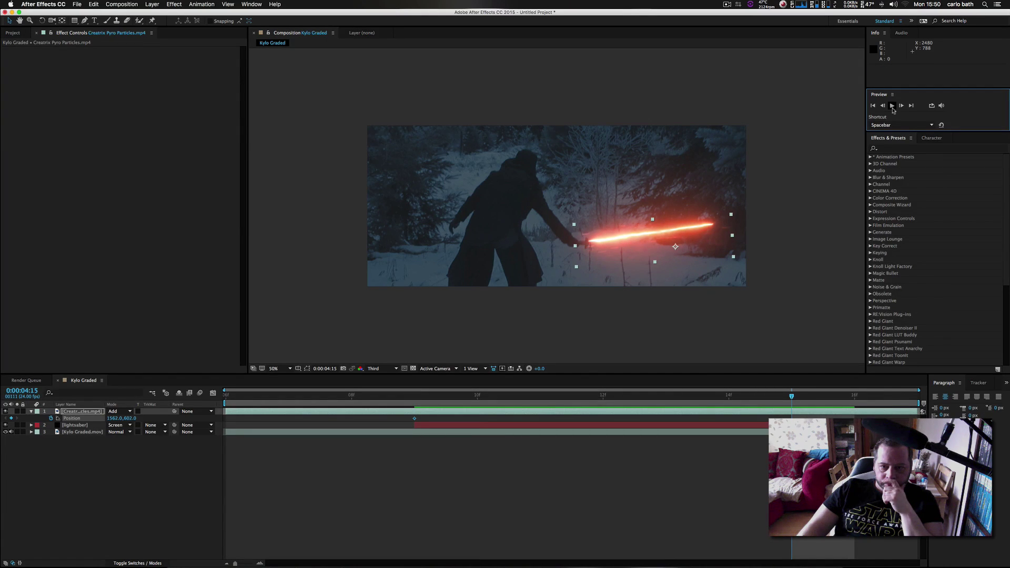
click(892, 107)
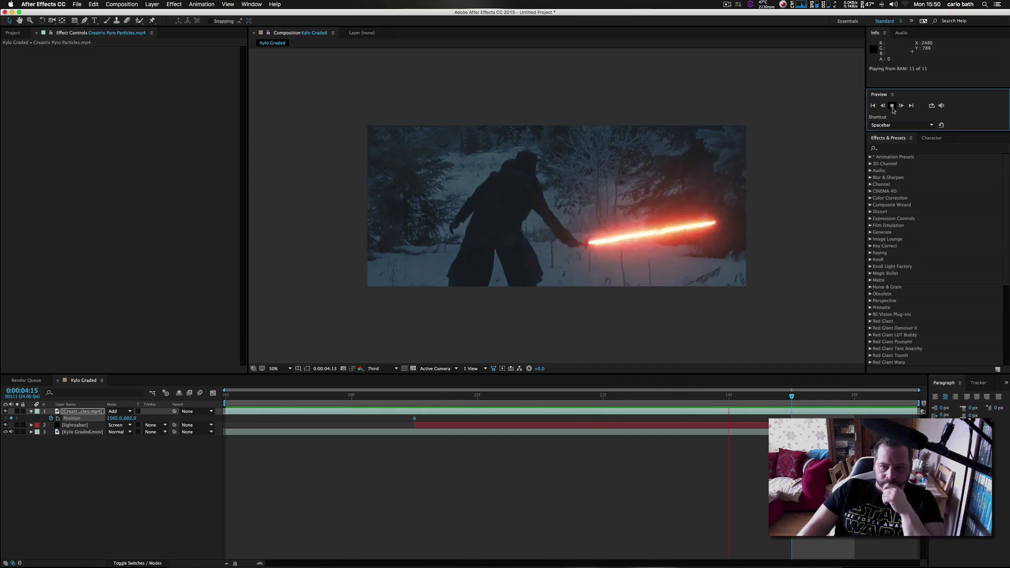
key(space)
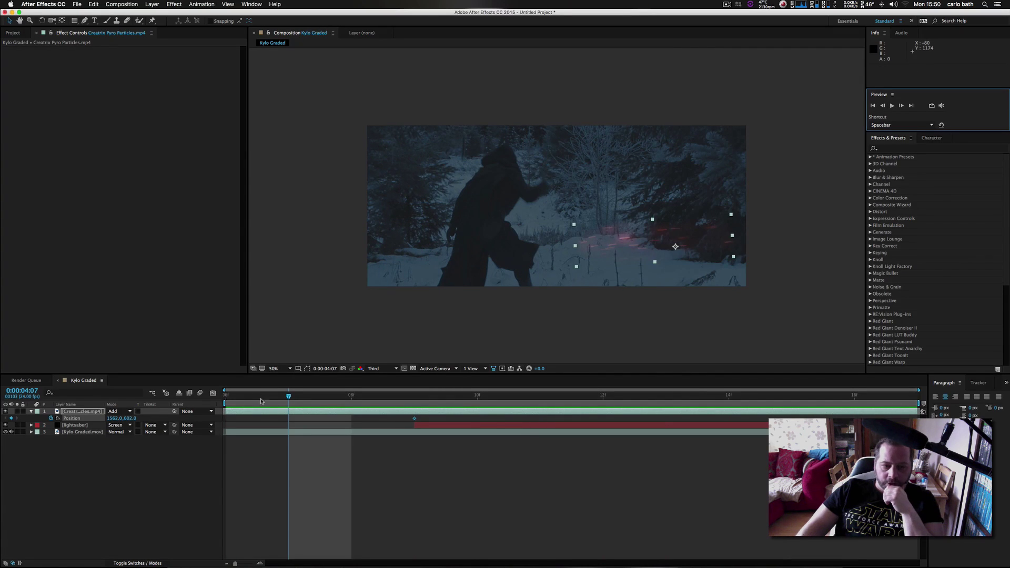
Step: At 0:00:04:10, scale the particle layer to about 61% by 102% and keyframe its Position at 1550, 656
drag(303, 399, 464, 401)
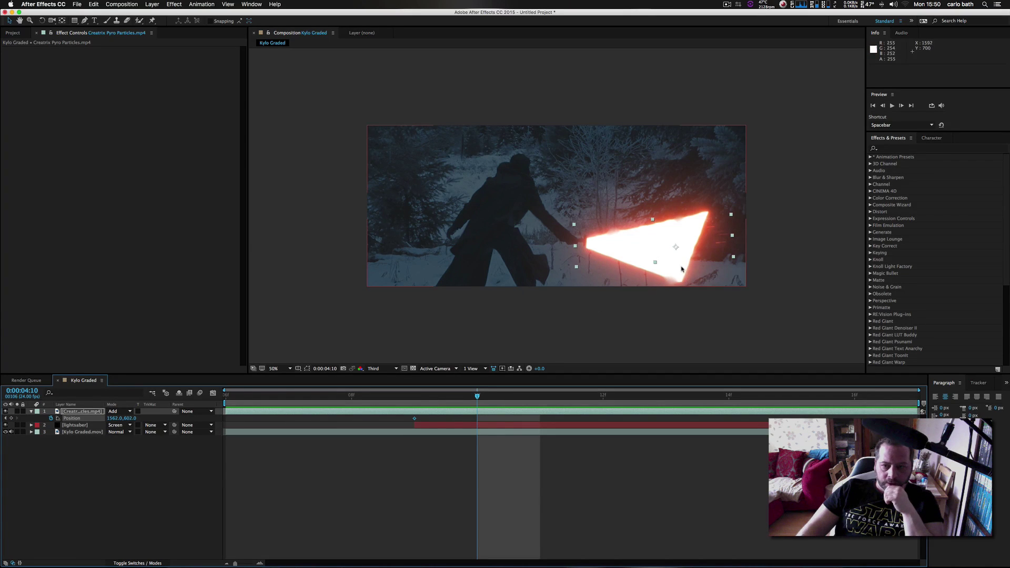
drag(734, 262, 731, 257)
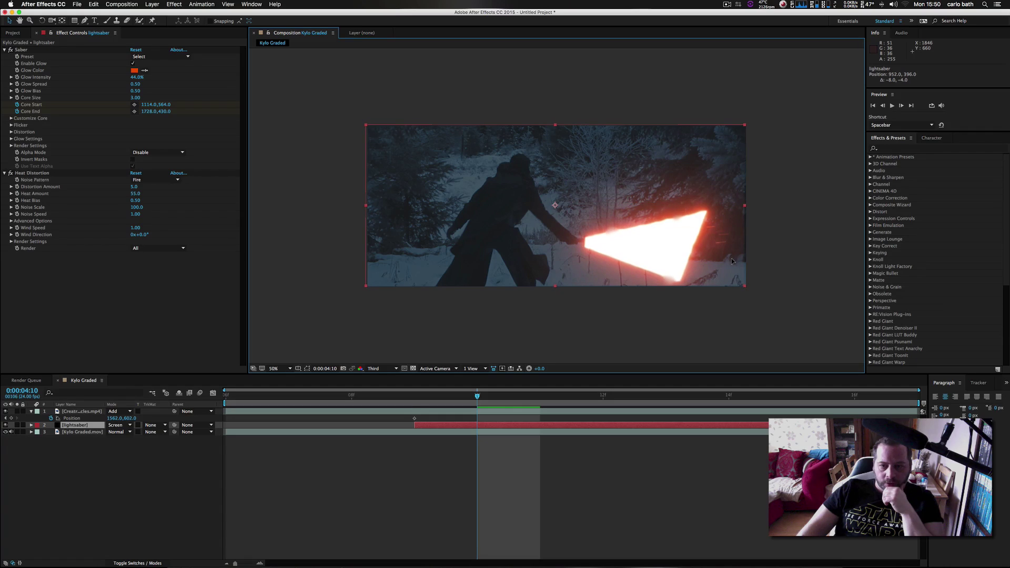
click(81, 412)
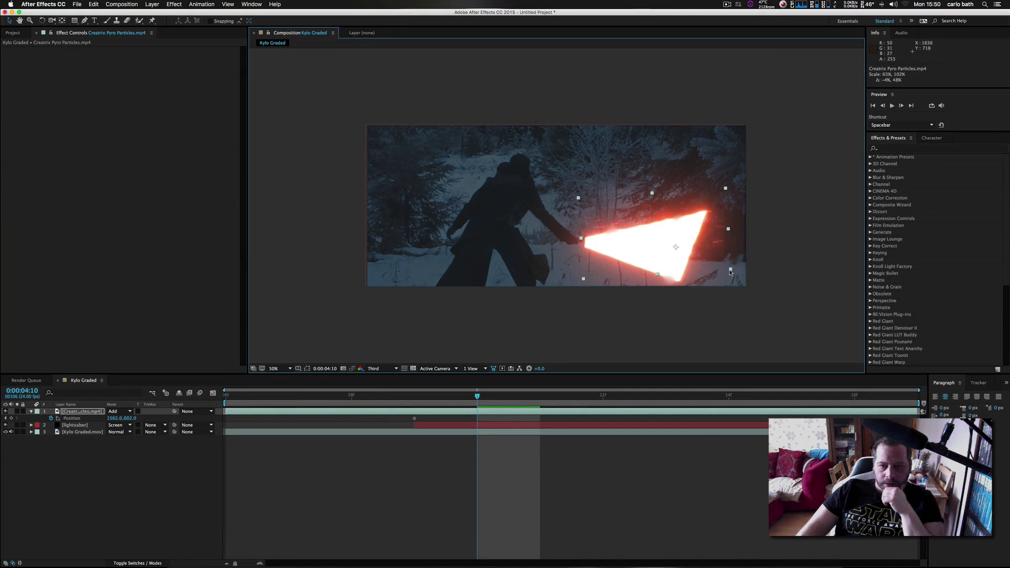
drag(698, 251, 698, 264)
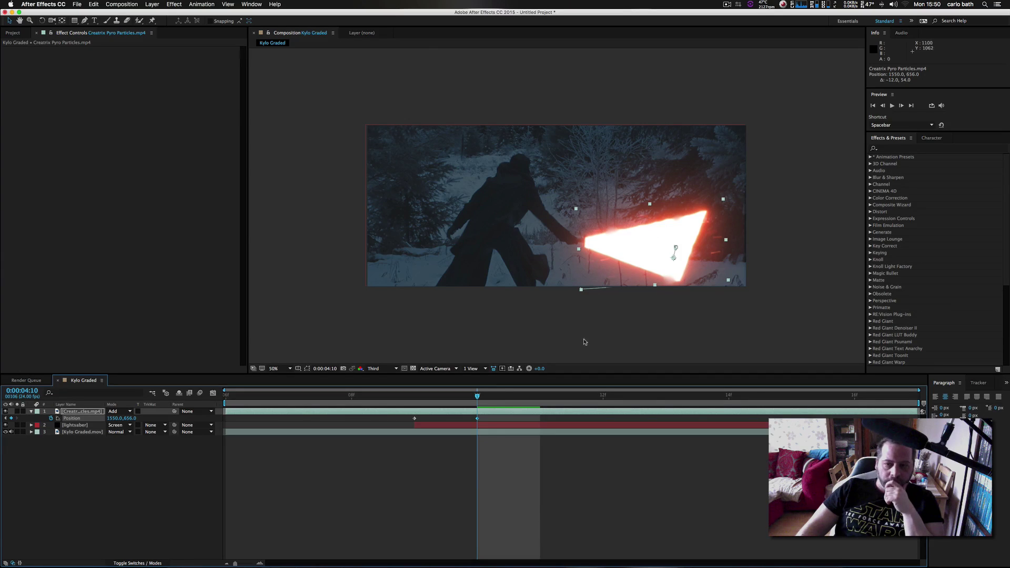
Step: Play back the composition to check the sparks' movement and return to 0:00:04:09
click(893, 106)
click(893, 105)
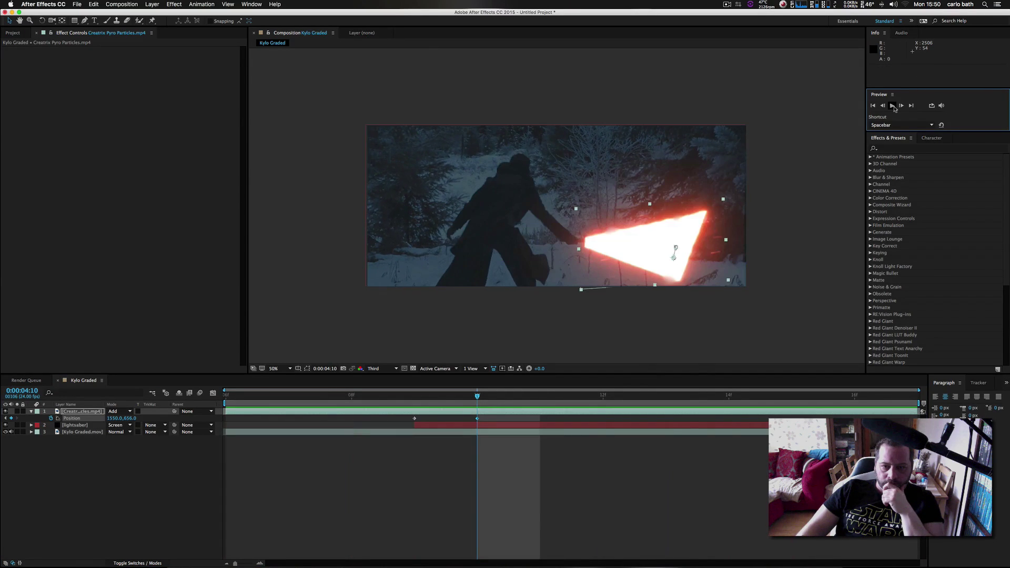
click(893, 106)
key(Page_Up)
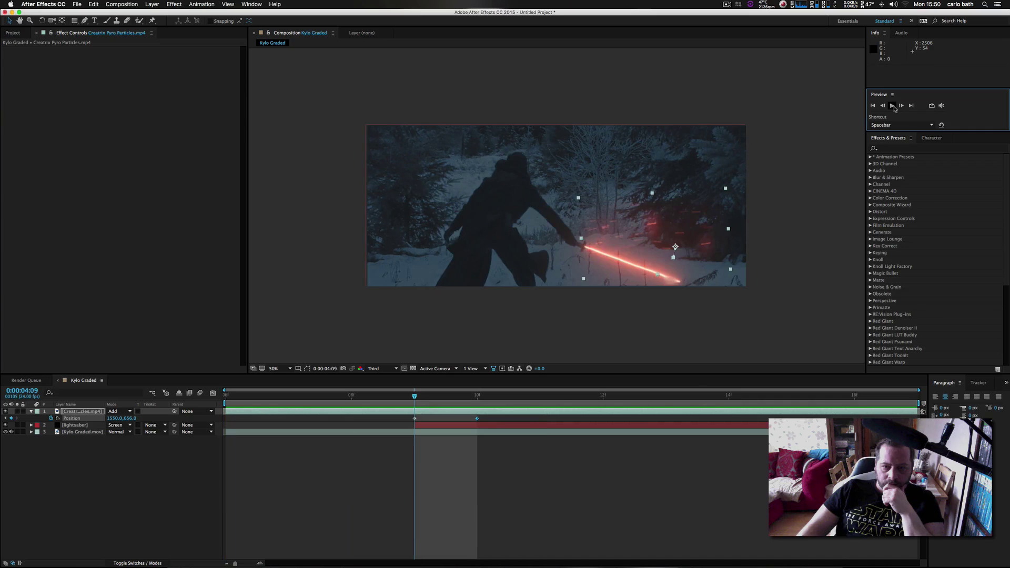
Step: At 0:00:04:11, shrink the particle layer, rotate it to about -11.1° along the raised blade, and keyframe its Position at 1522, 510
drag(414, 400, 510, 400)
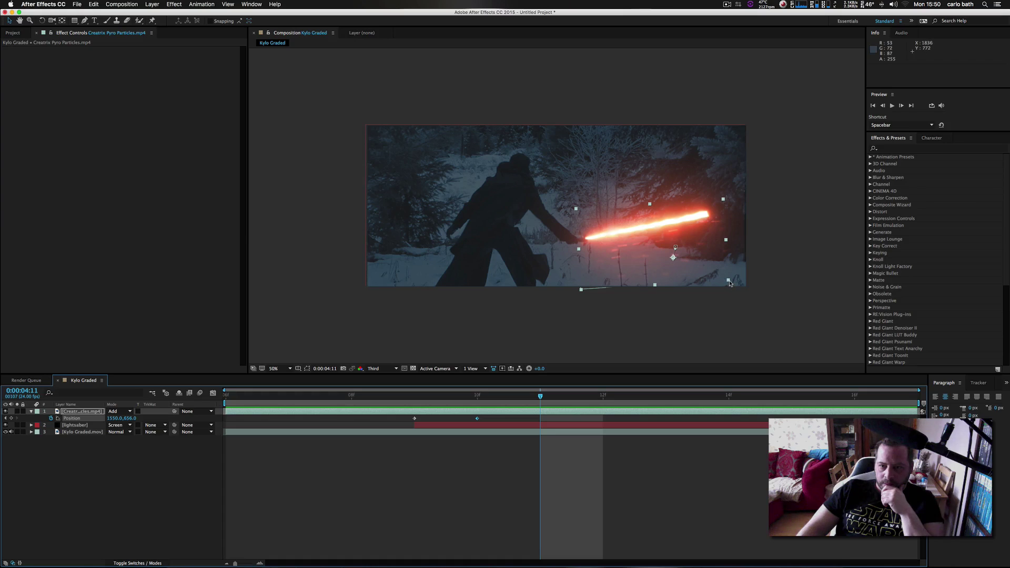
drag(728, 281, 695, 231)
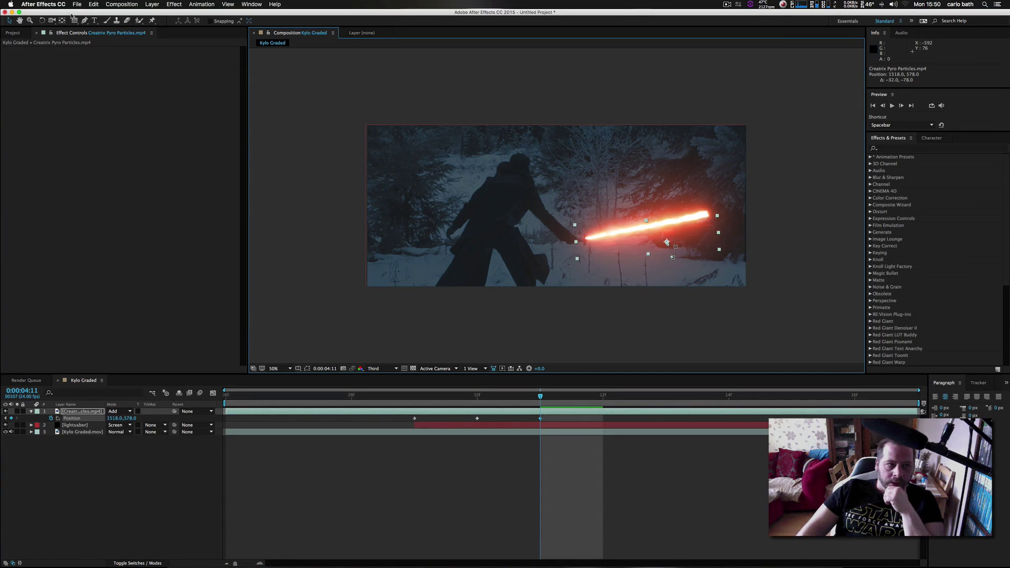
key(w)
drag(708, 228, 706, 225)
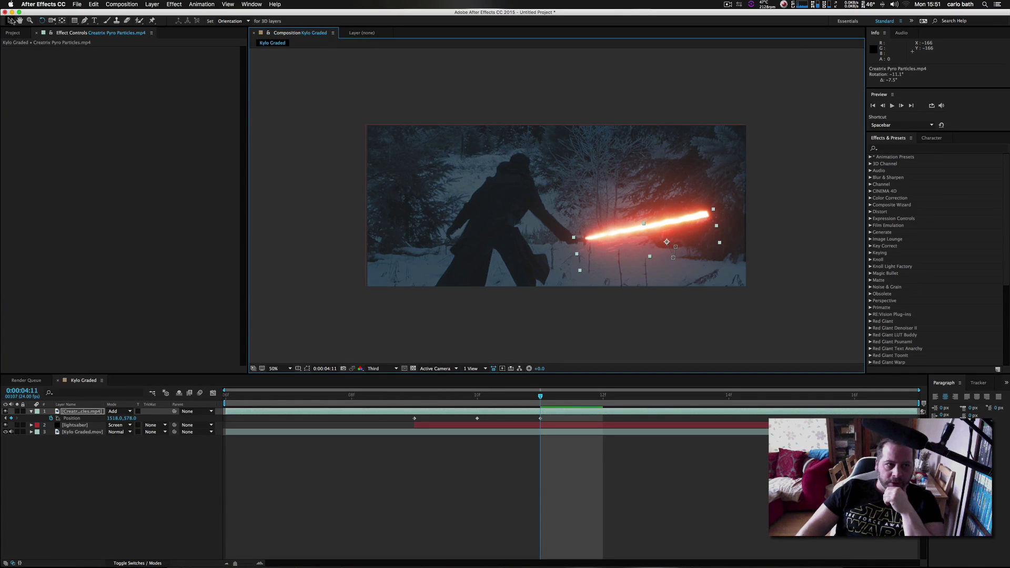
click(10, 21)
drag(636, 238, 634, 225)
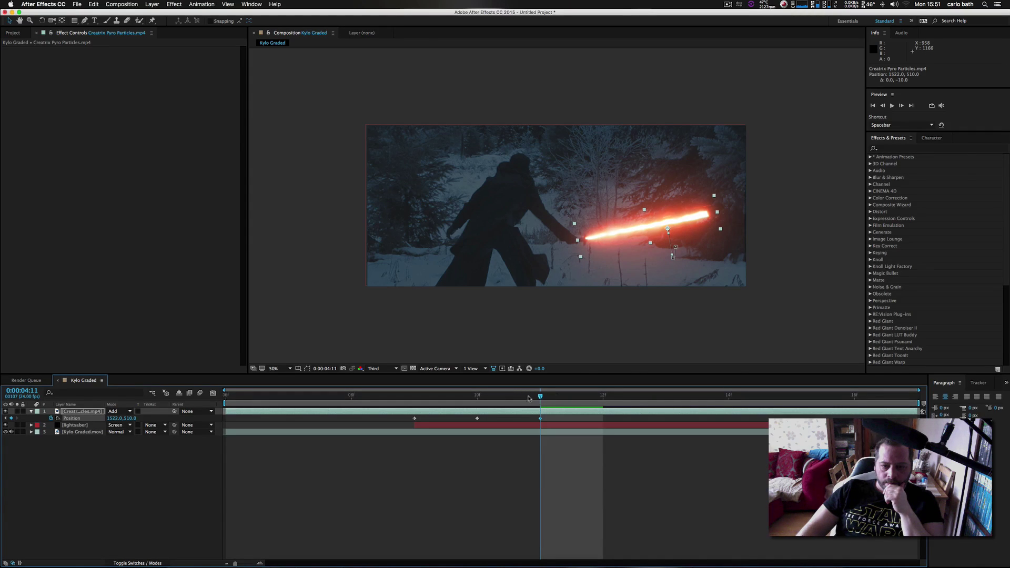
Step: At 0:00:04:09, rotate the particle layer to about 13.2°, move it onto the blade at Position 1498, 738, and play back the result
drag(529, 399, 414, 399)
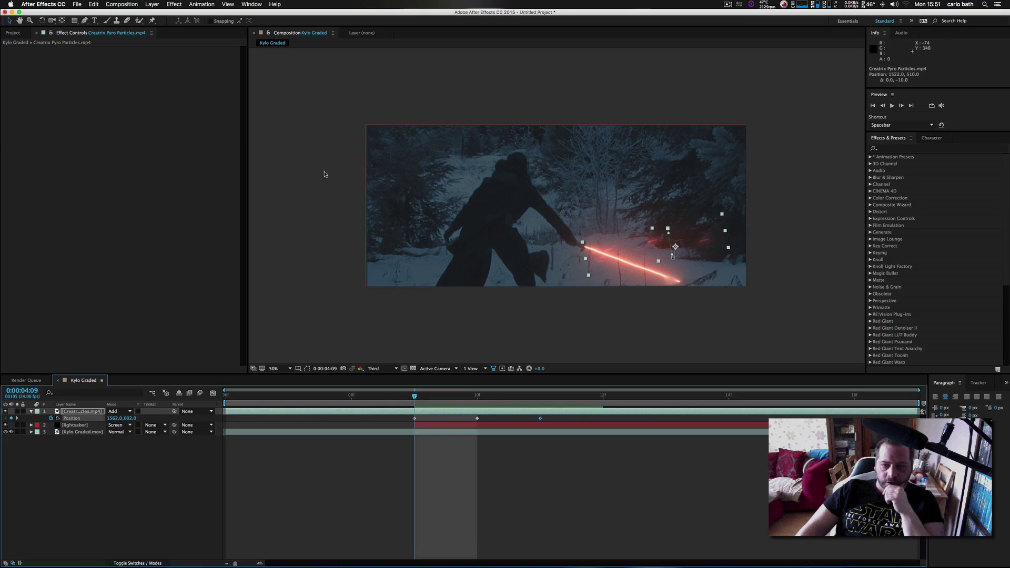
click(42, 20)
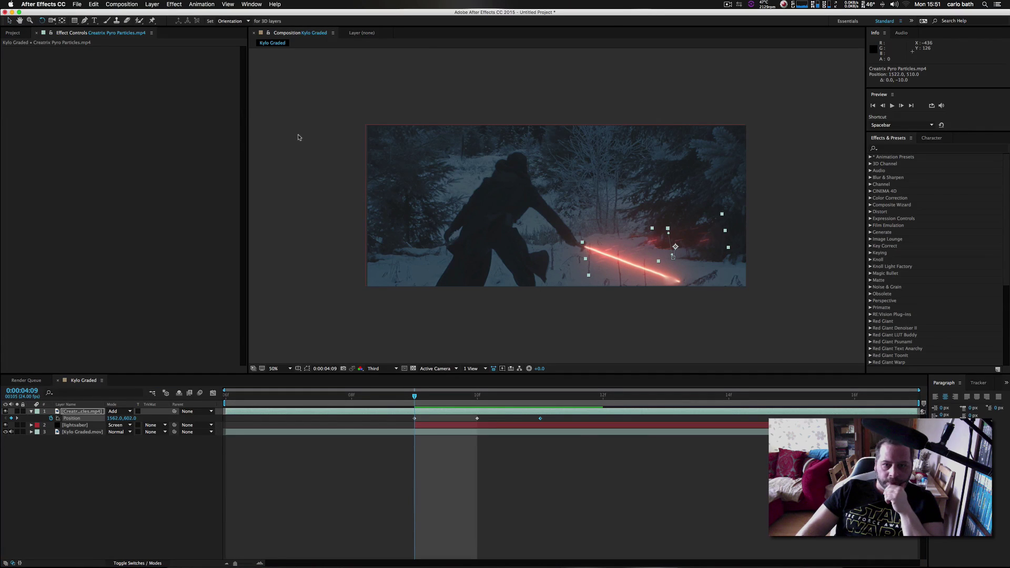
drag(712, 243, 705, 256)
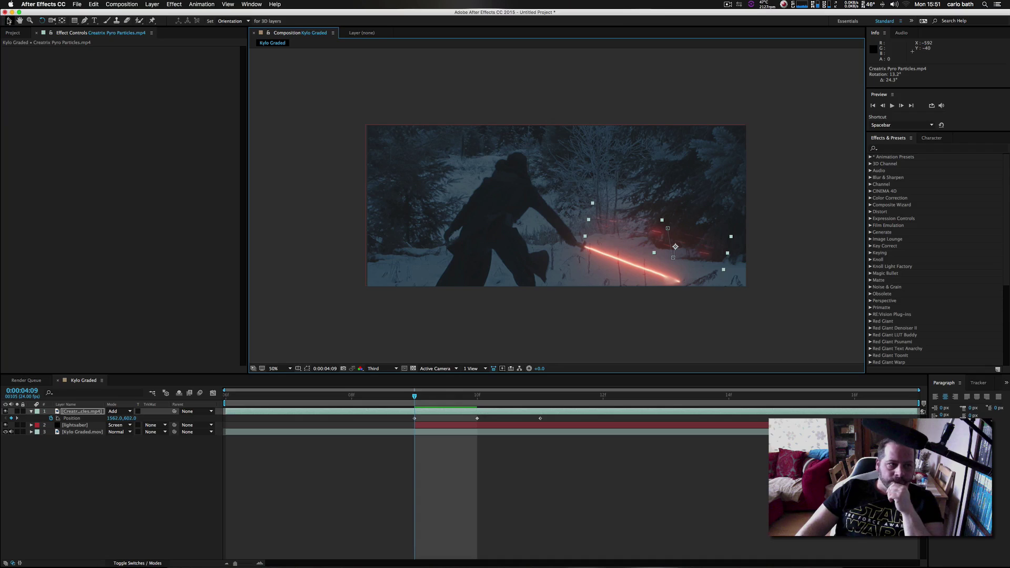
click(8, 21)
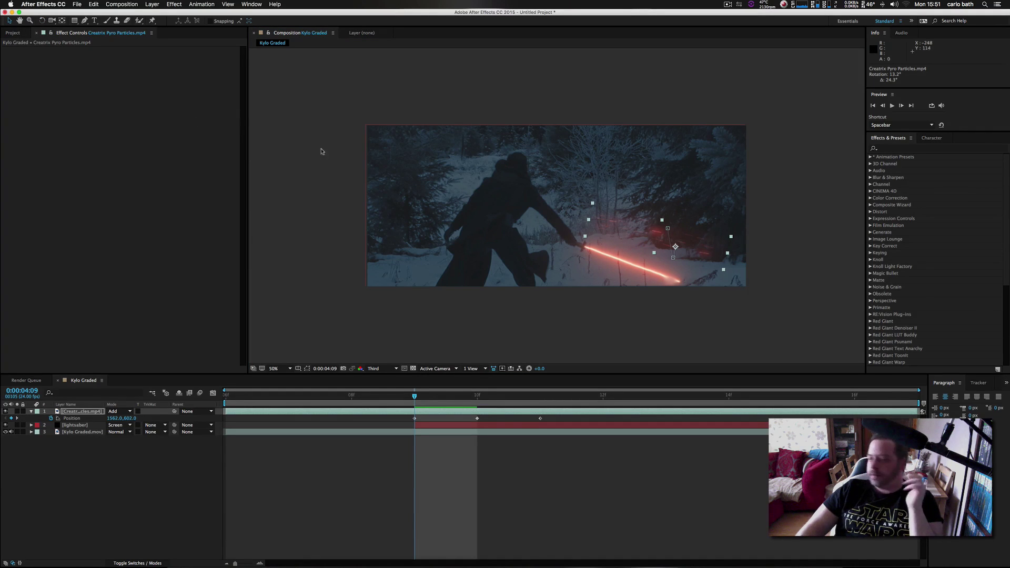
drag(653, 225, 638, 259)
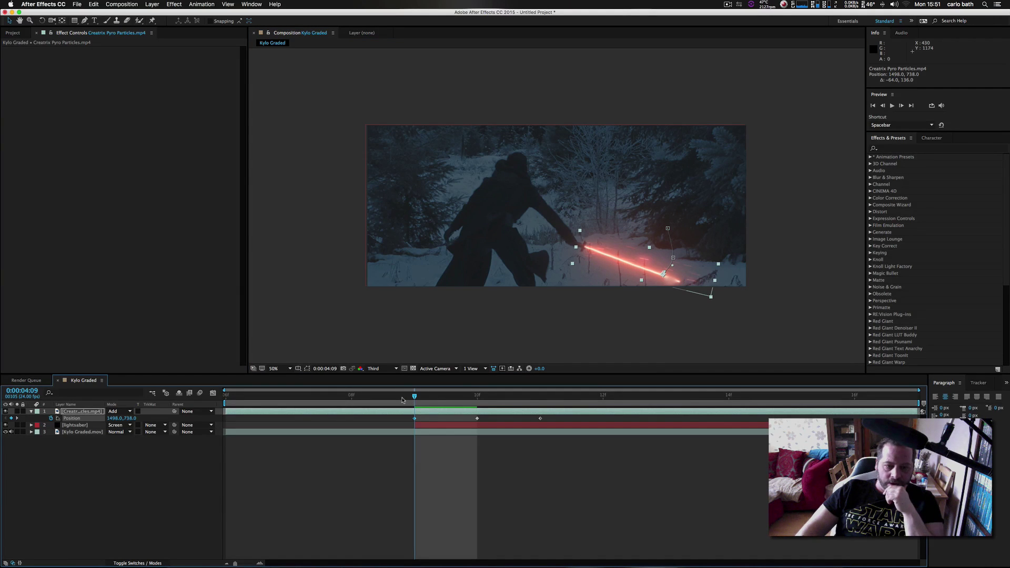
click(892, 106)
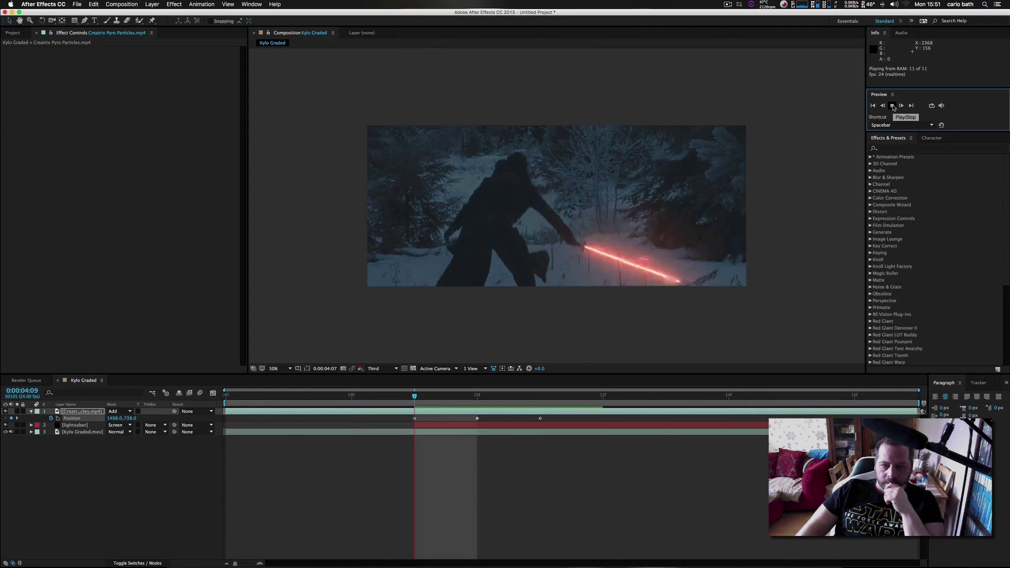
click(893, 106)
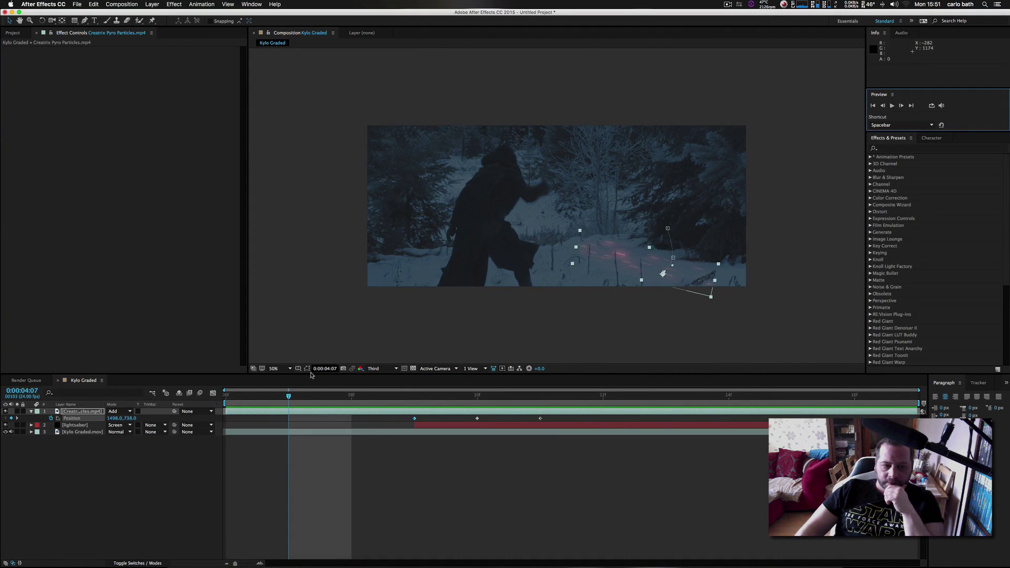
Step: Refine the sparks at 0:00:04:09 with a smaller layer size, Position 1470, 750 and rotation 17.8°, and play back the composition
drag(288, 398, 416, 405)
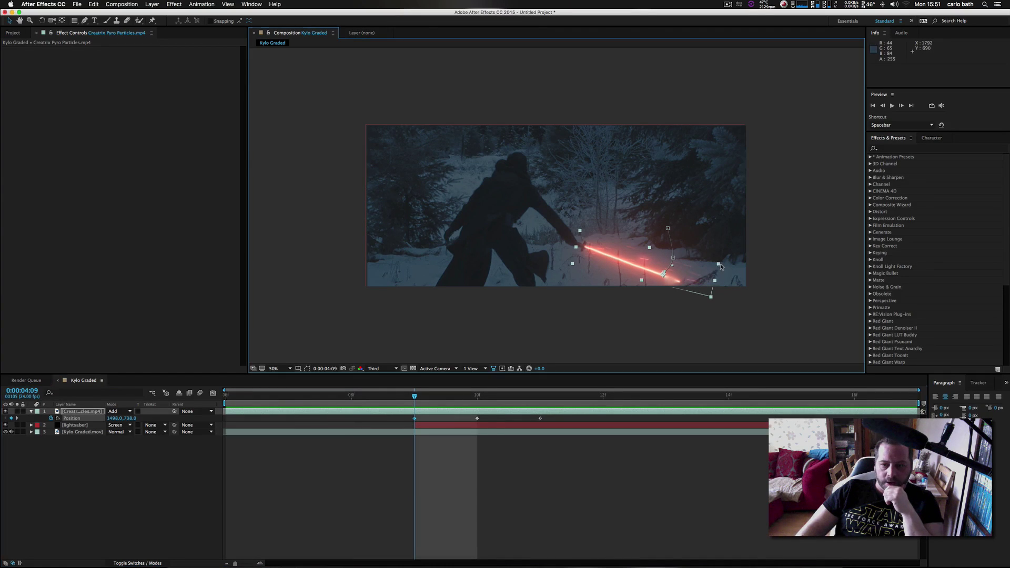
drag(719, 265, 696, 285)
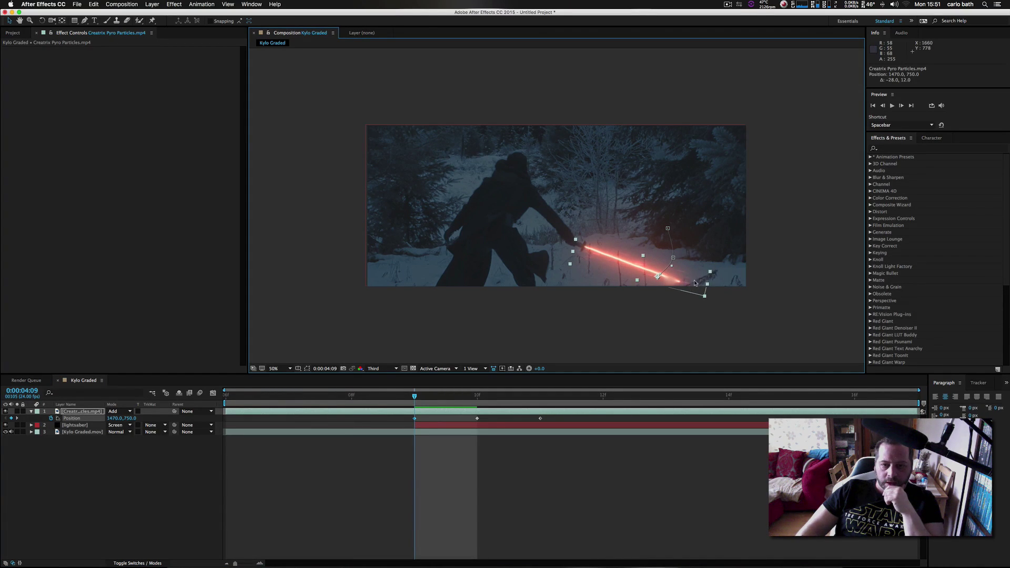
click(41, 20)
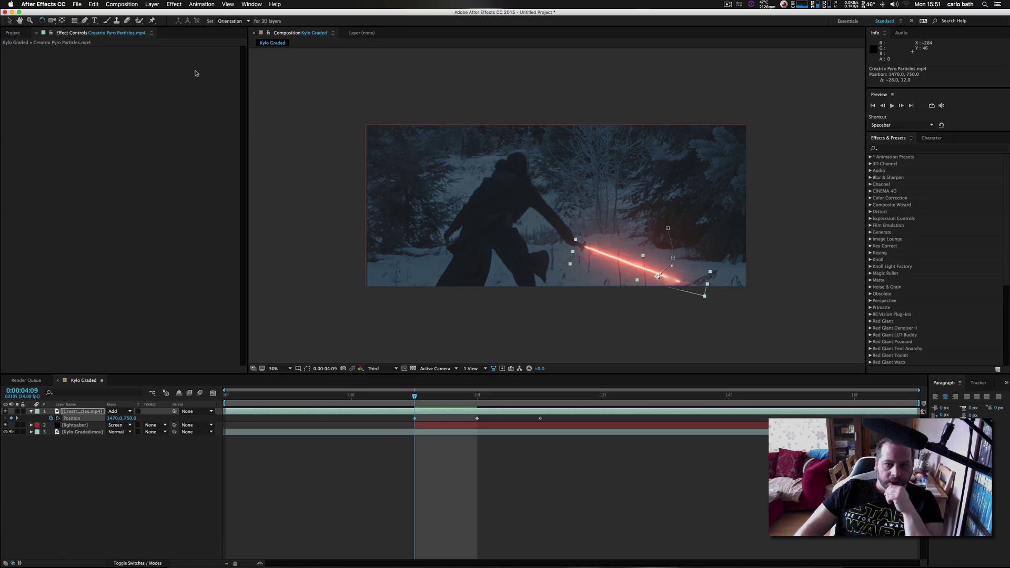
drag(681, 271, 679, 275)
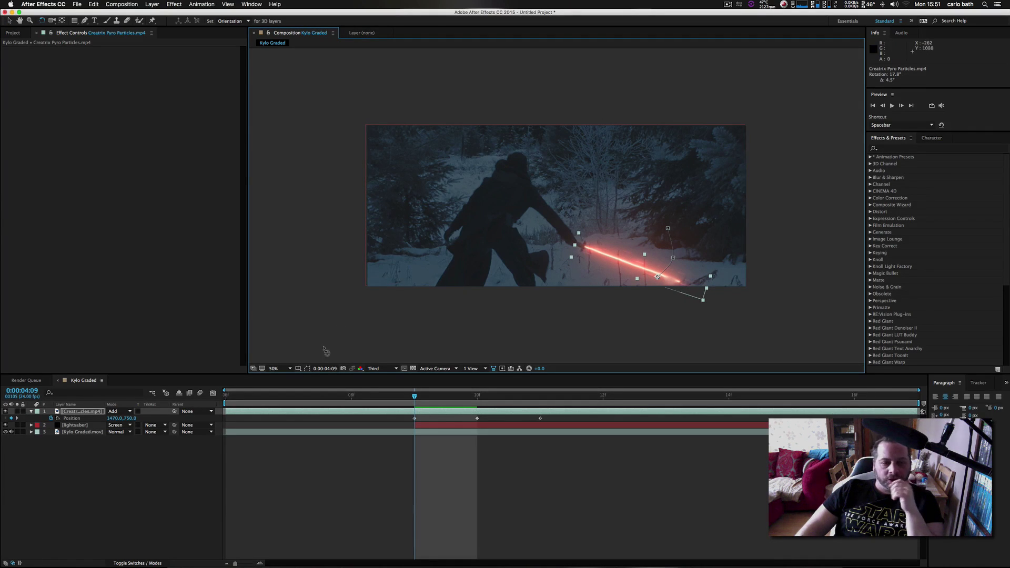
click(894, 107)
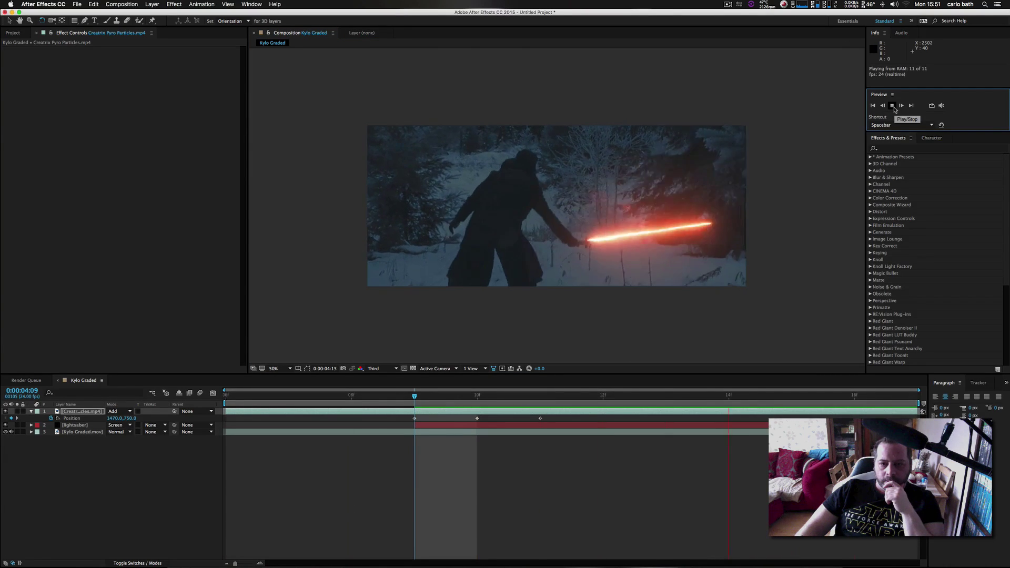
Step: At 0:00:04:11, rotate the particle layer to about -11.6° so the sparks line up with the raised blade
click(893, 107)
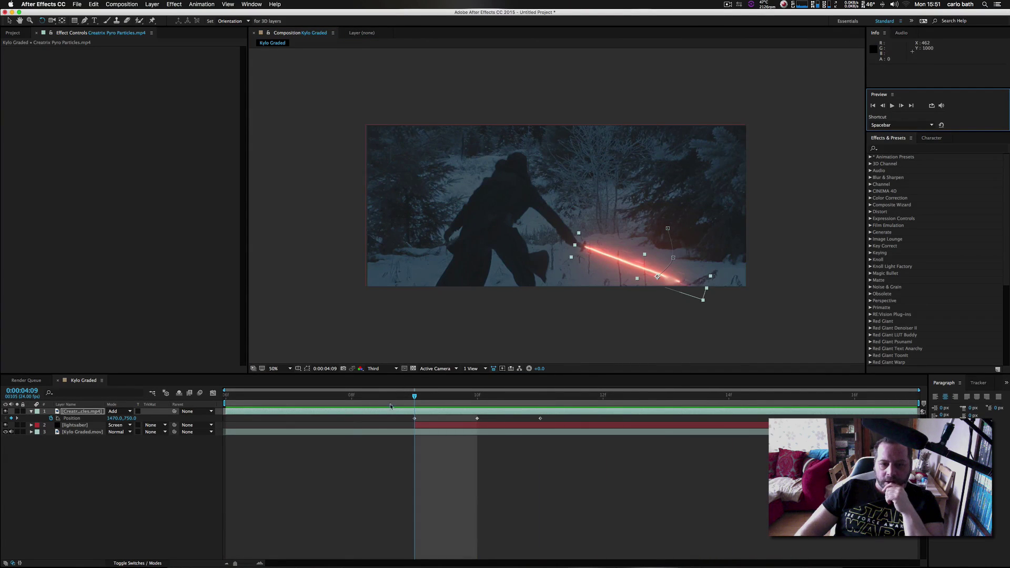
drag(415, 397, 558, 404)
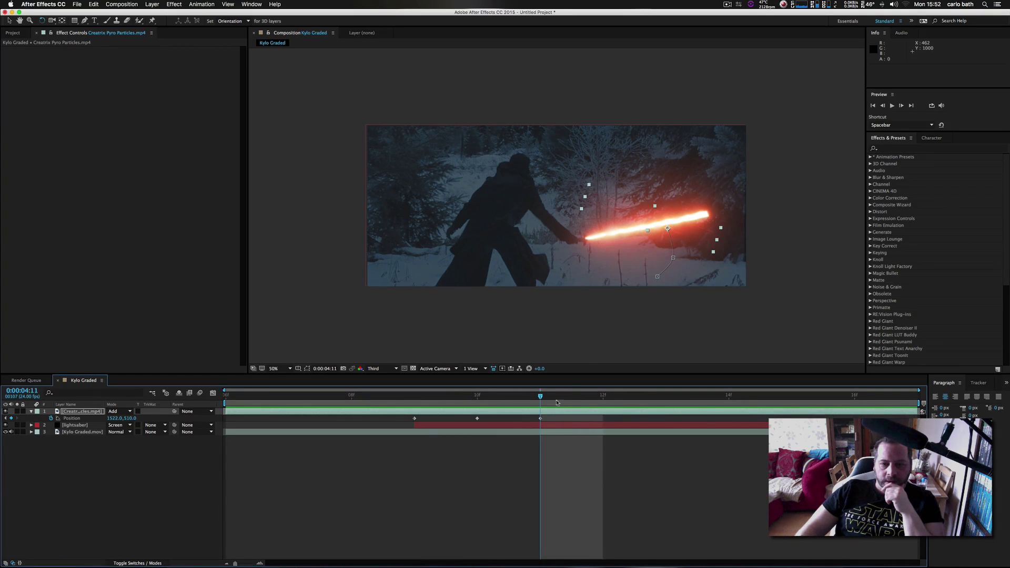
drag(596, 210, 627, 284)
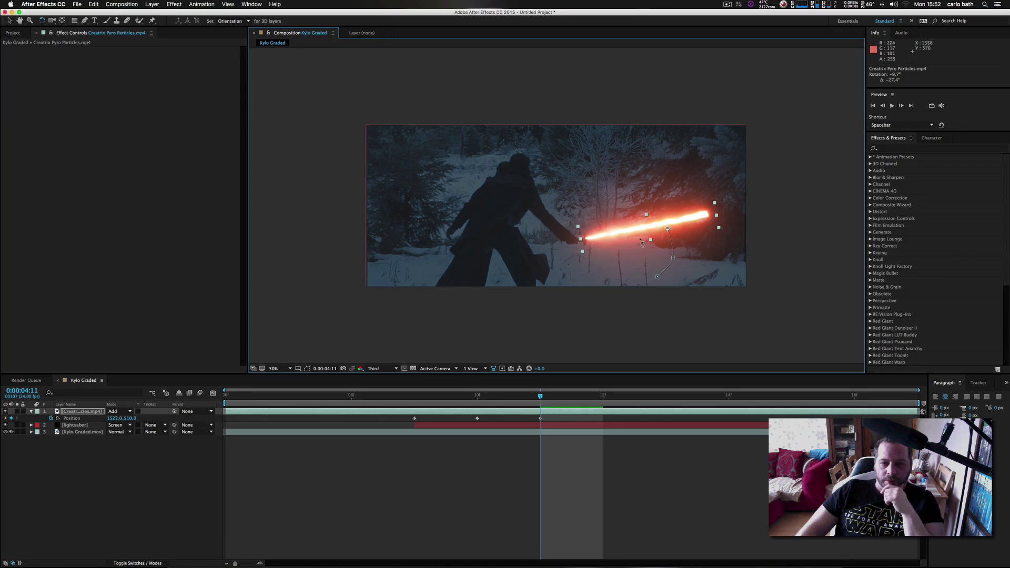
drag(589, 239, 590, 242)
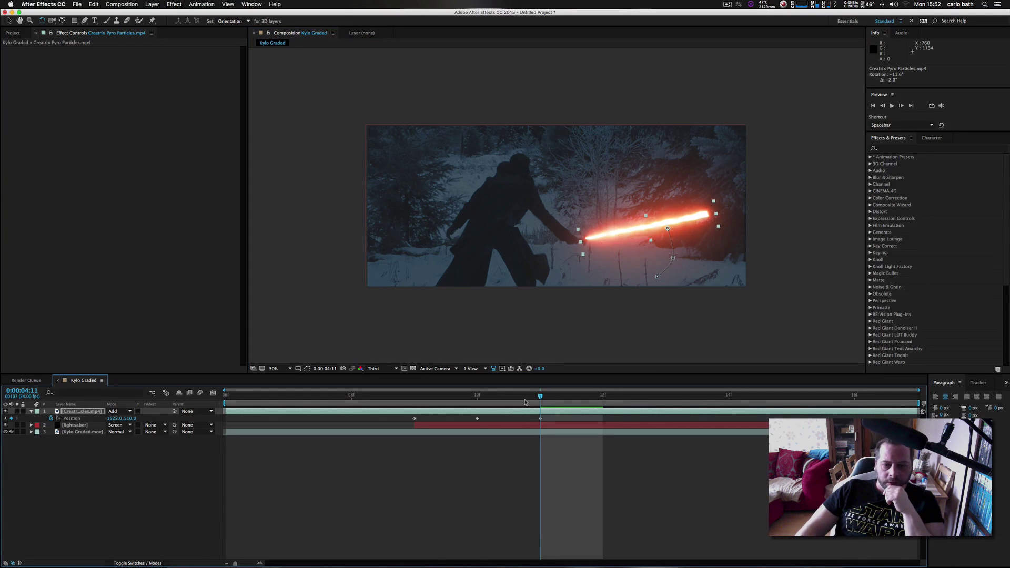
Step: At 0:00:04:09, rotate the particle layer to about 17.1° along the lowered blade and play back the composition
click(498, 399)
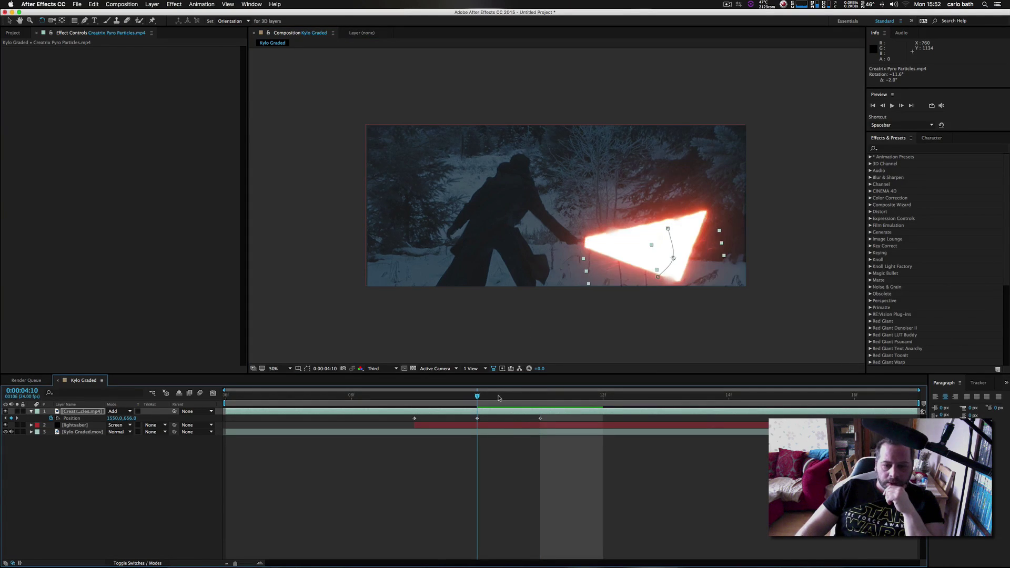
click(440, 402)
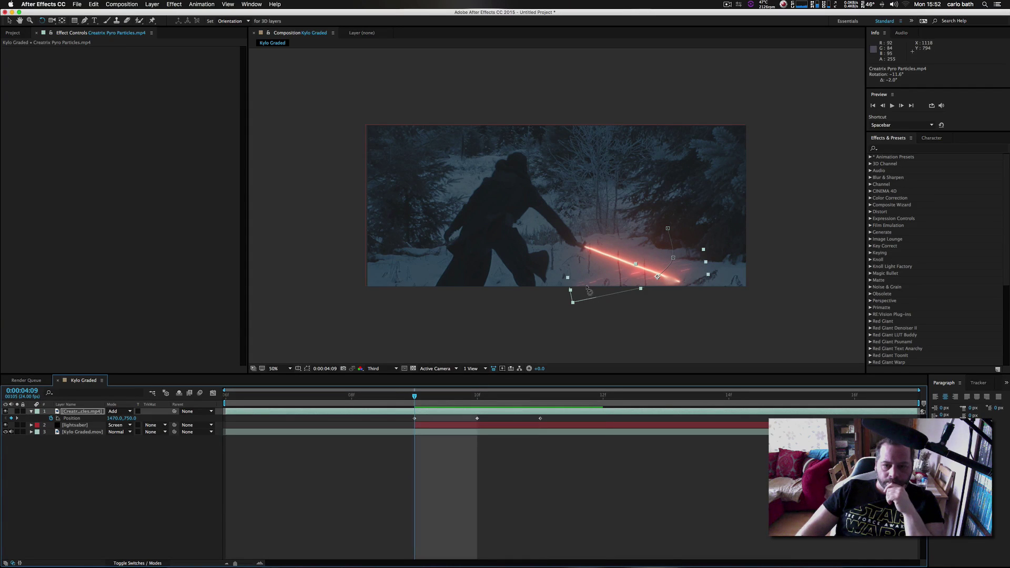
drag(590, 287, 594, 252)
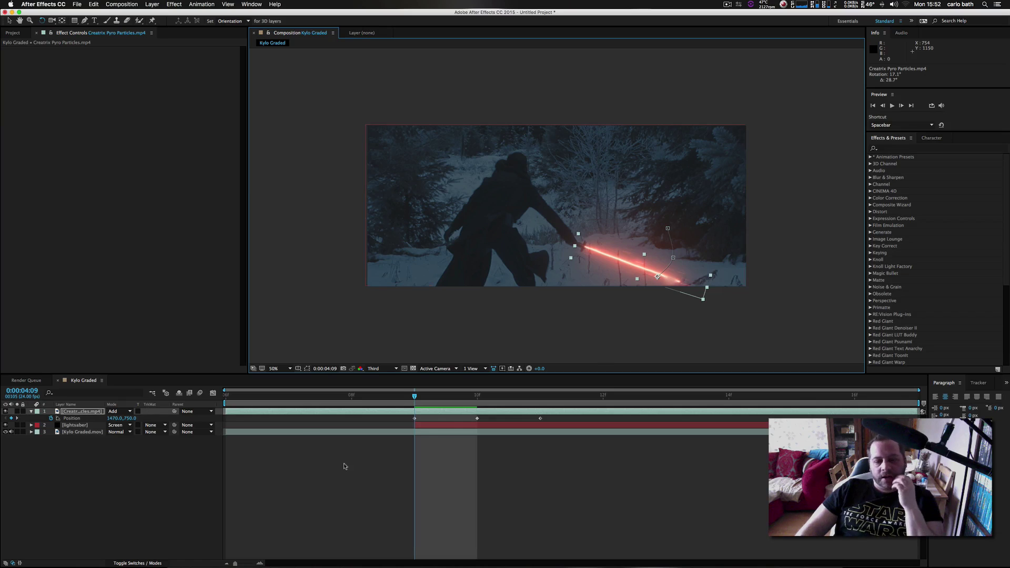
click(892, 106)
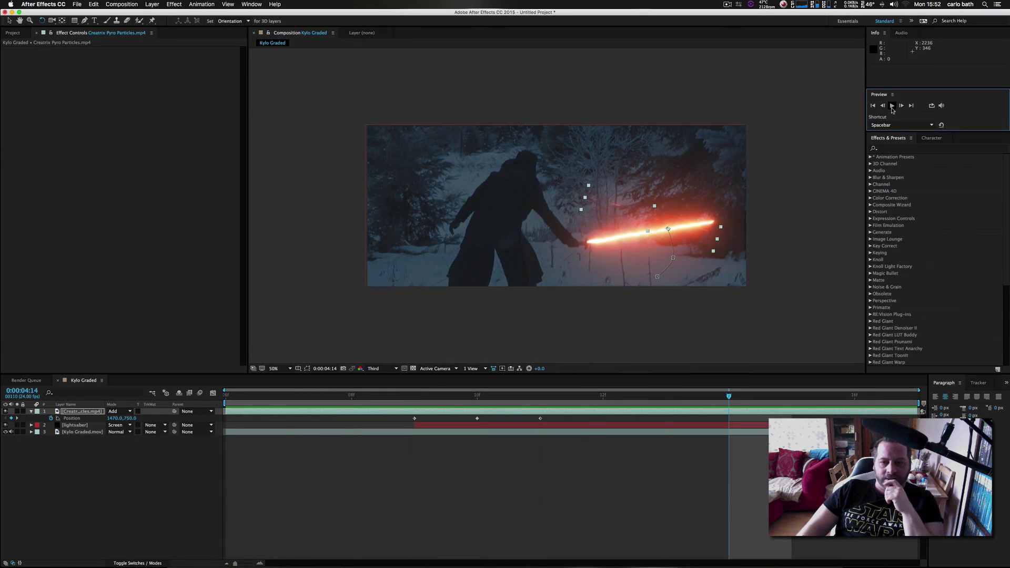
click(892, 106)
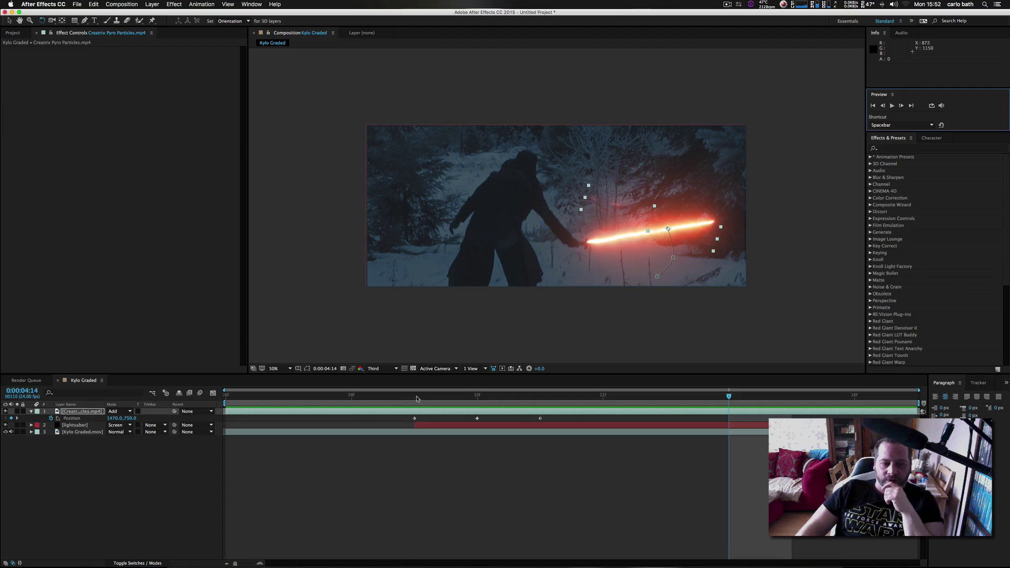
Step: At 0:00:04:09, change the Saber Glow Color on the lightsaber layer to bright green 7CFF00
click(416, 398)
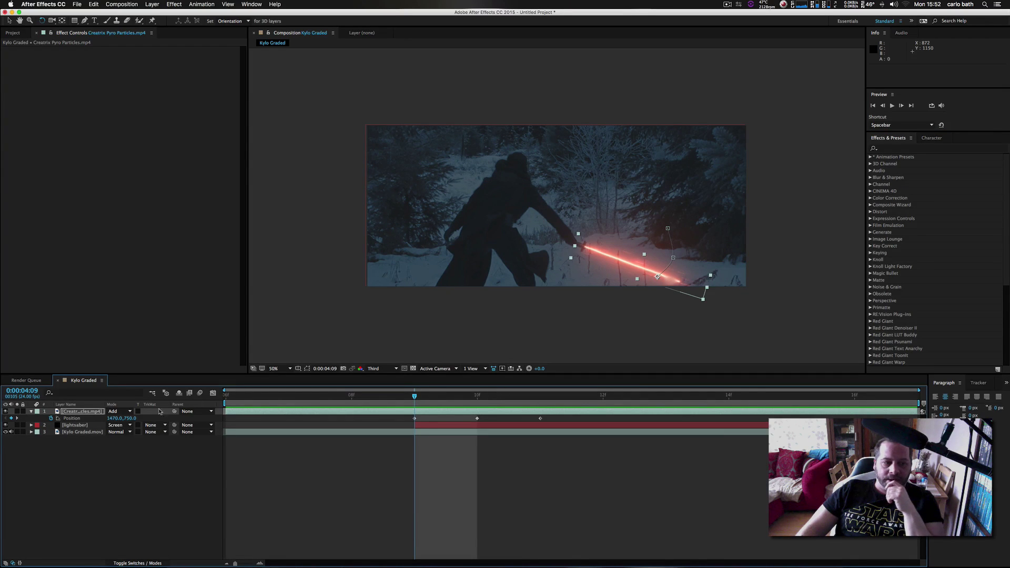
click(63, 425)
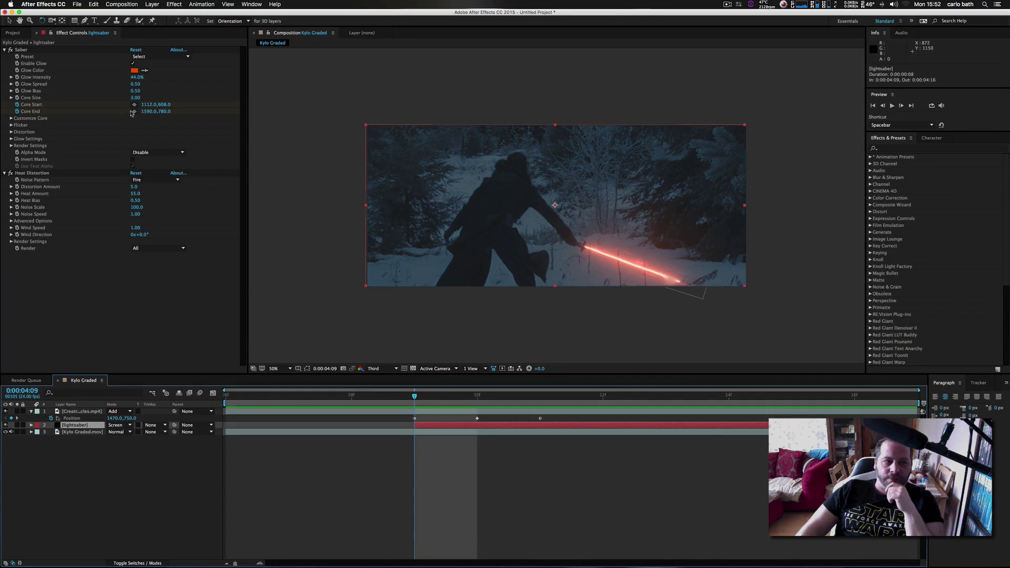
click(134, 71)
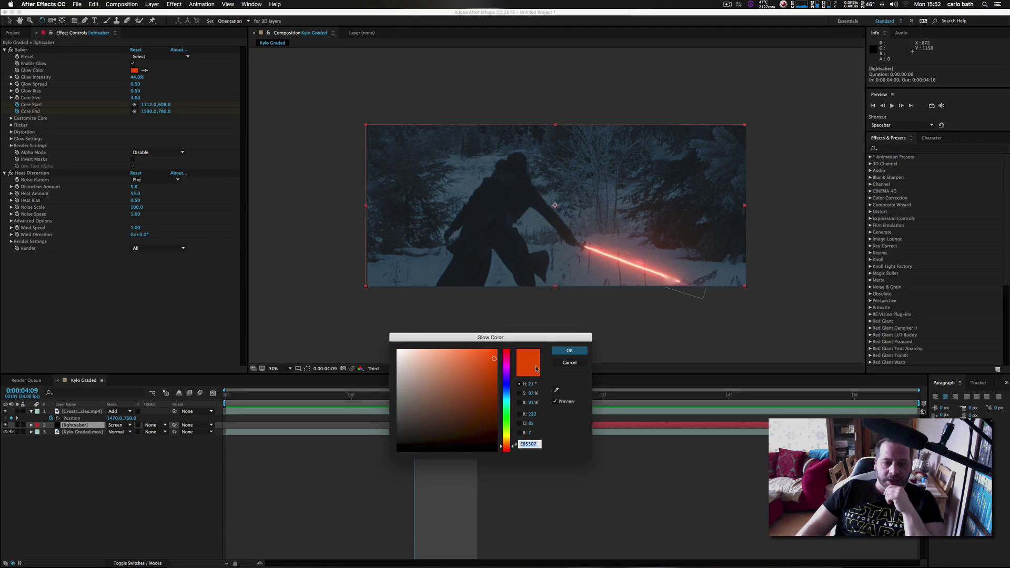
click(507, 354)
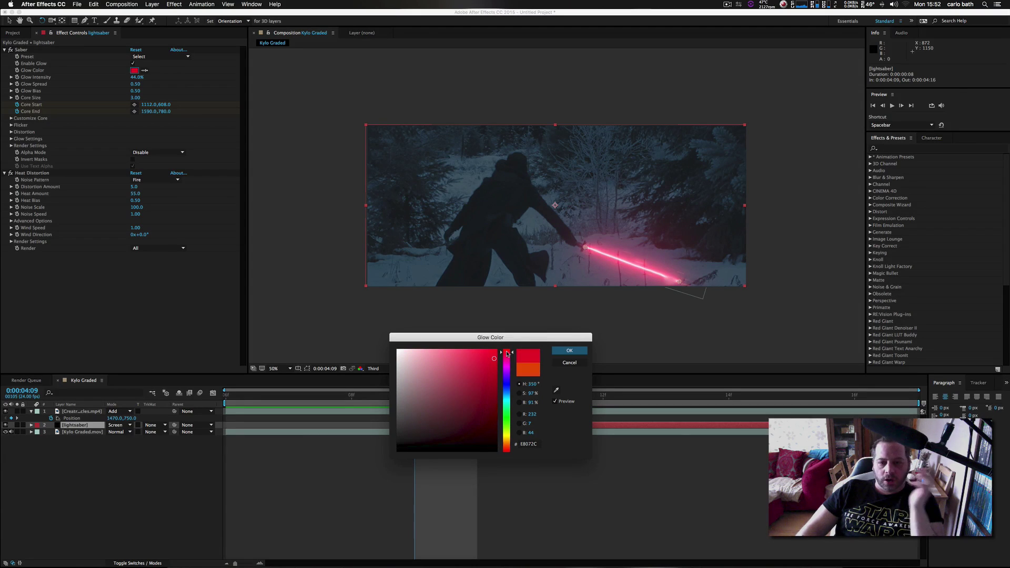
drag(496, 358, 497, 351)
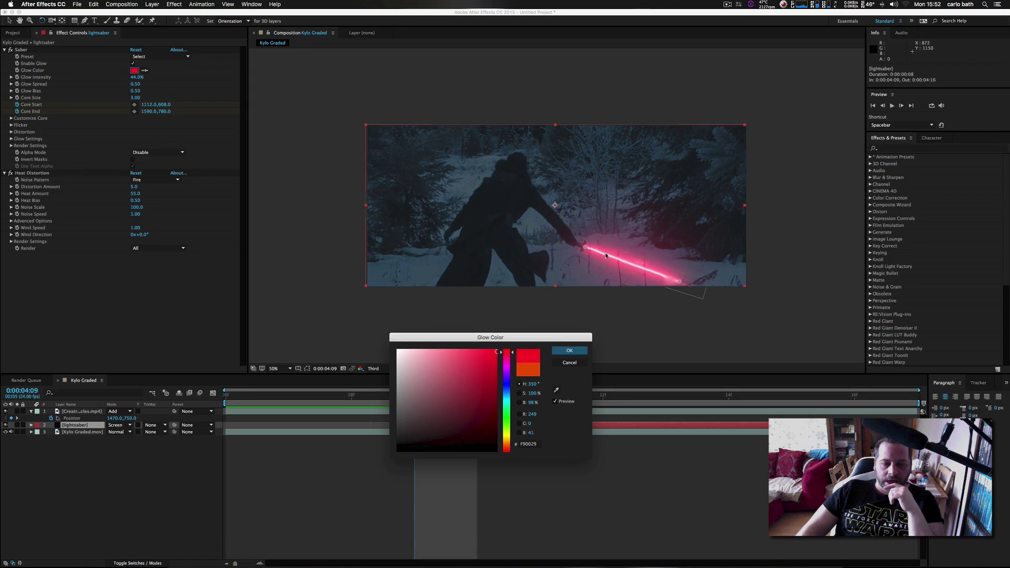
click(506, 428)
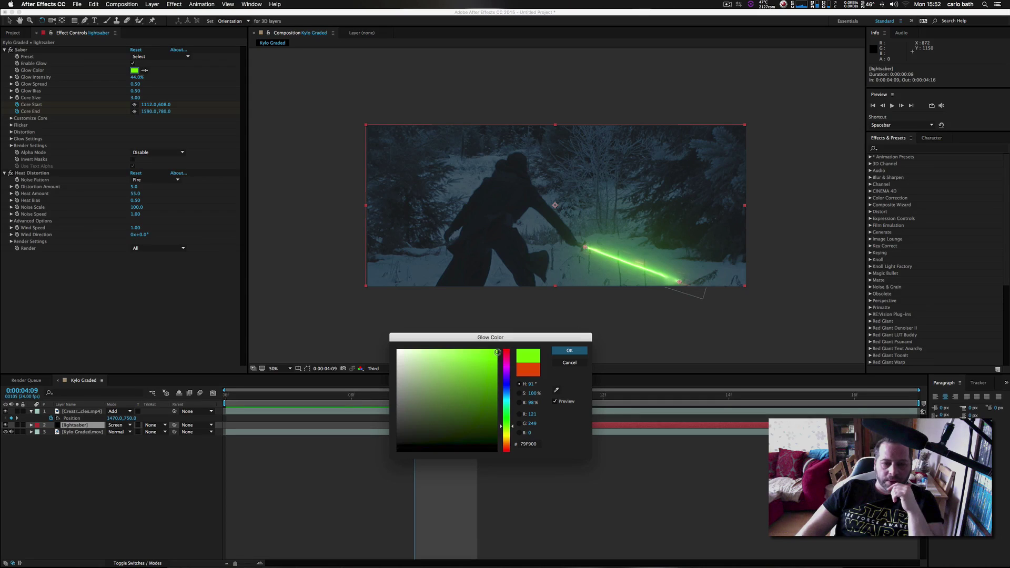
click(573, 351)
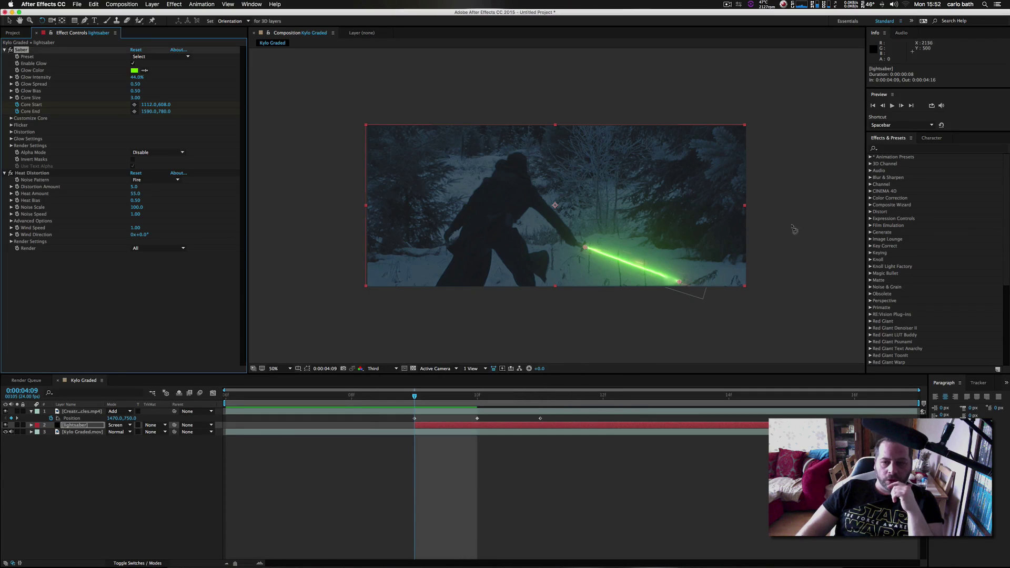
Step: Play back the composition several times, including from 0:00:04:09, to review the green blade through the swing
click(892, 106)
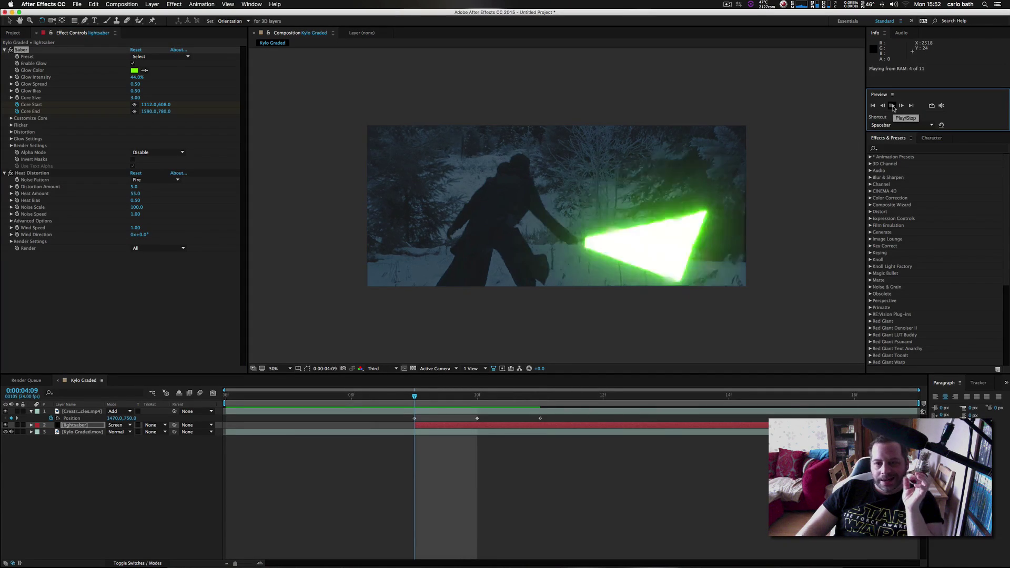
click(892, 106)
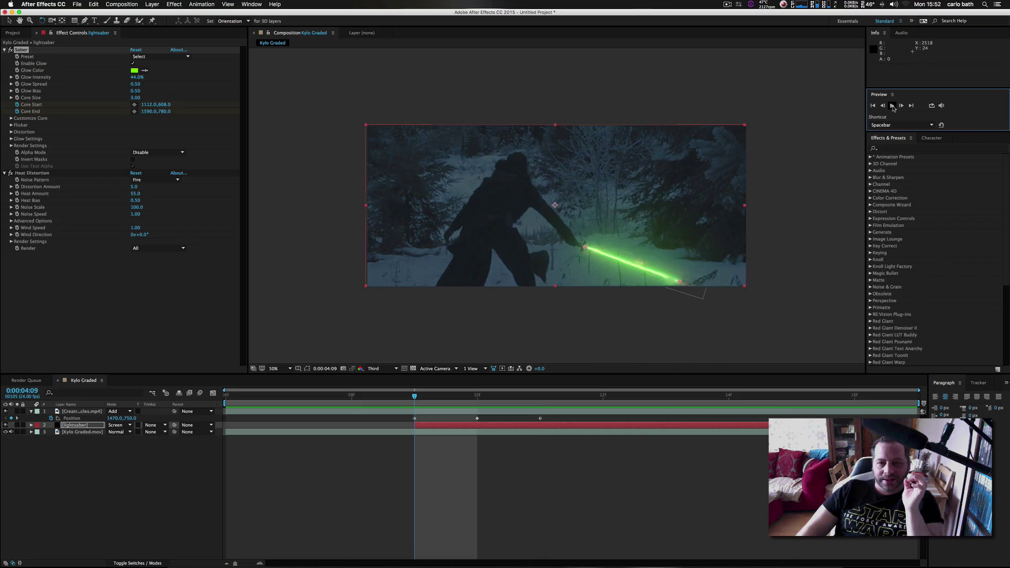
click(892, 105)
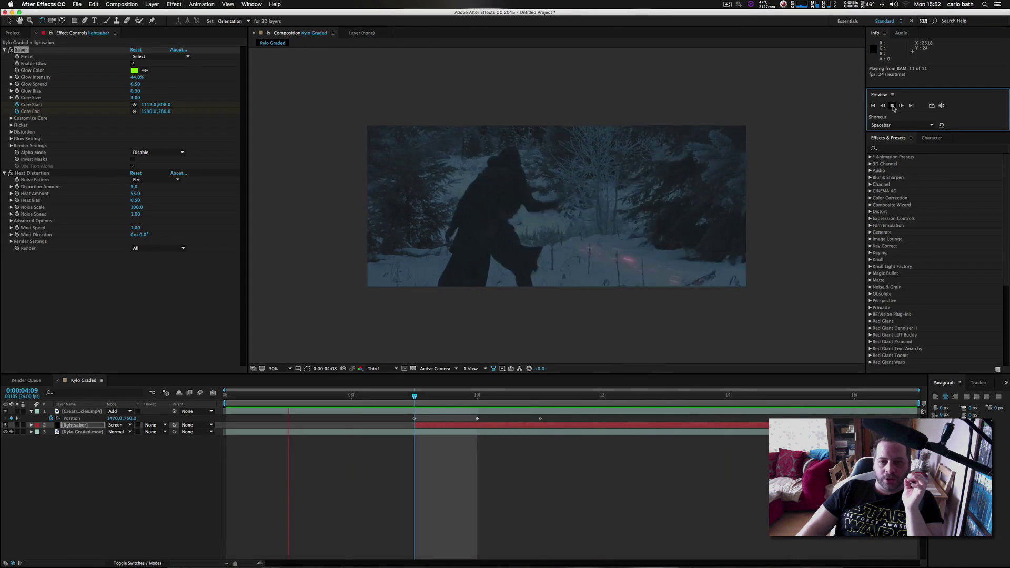
click(893, 106)
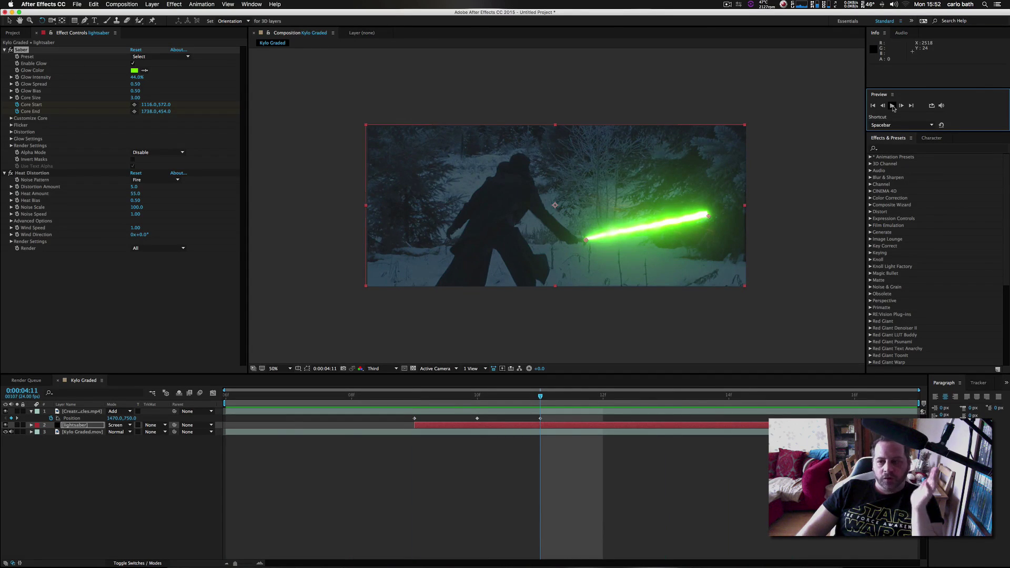
click(893, 106)
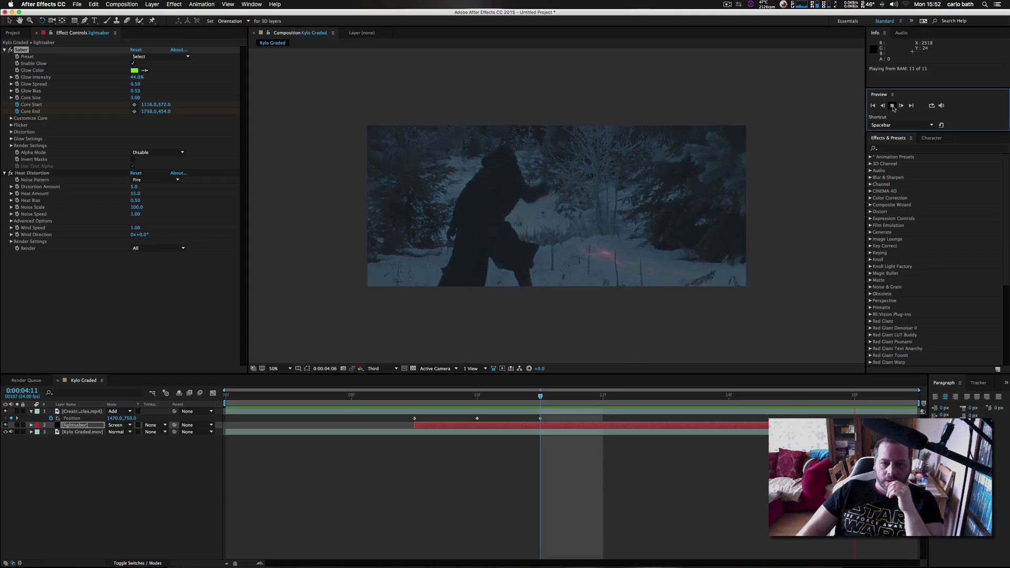
click(893, 106)
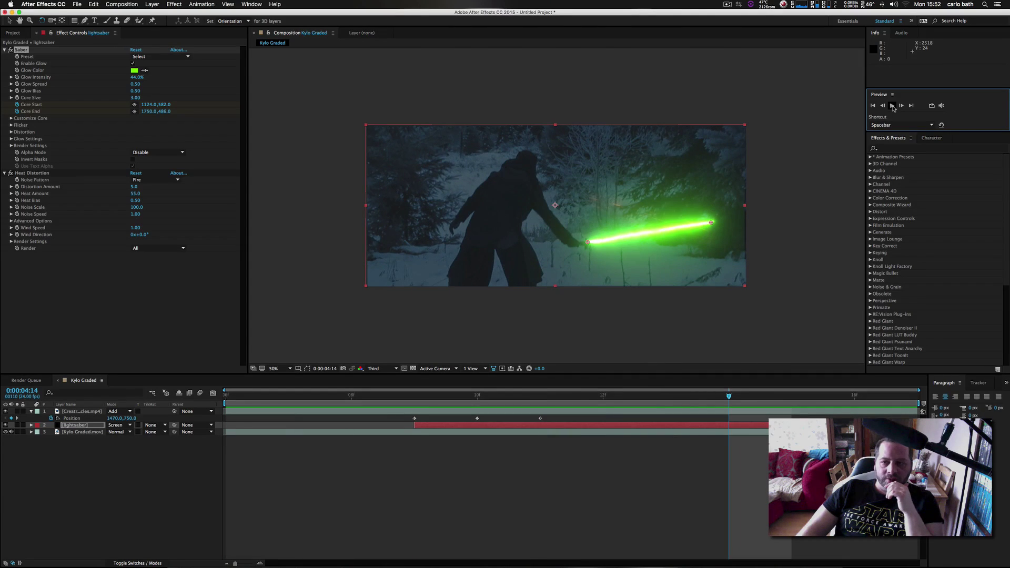
click(893, 107)
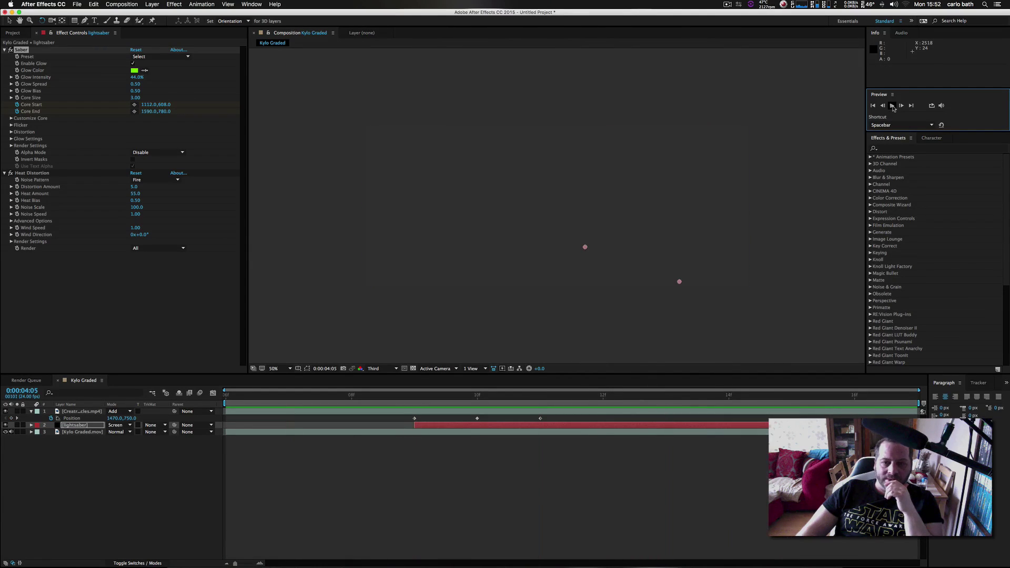
click(415, 396)
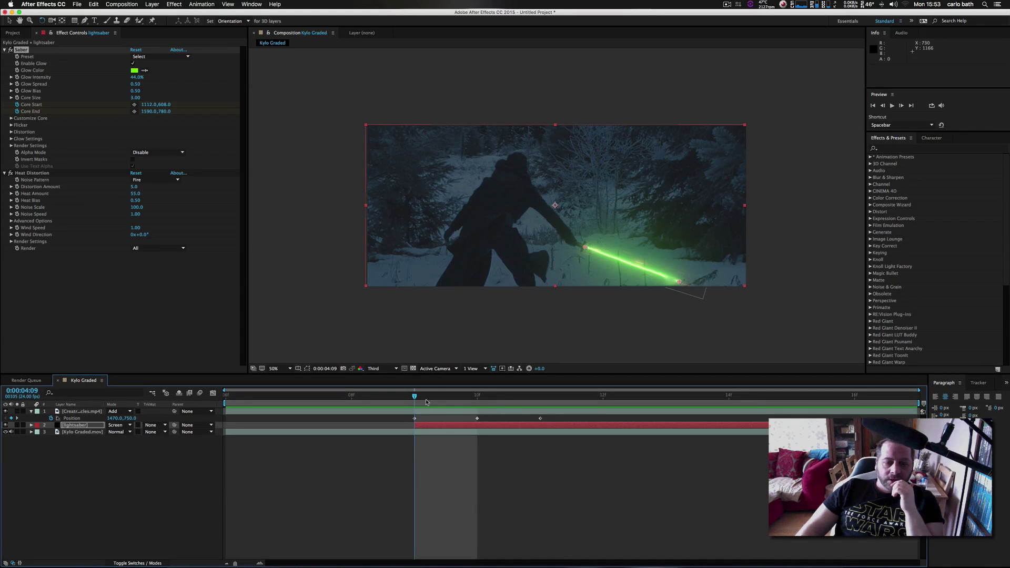
click(893, 106)
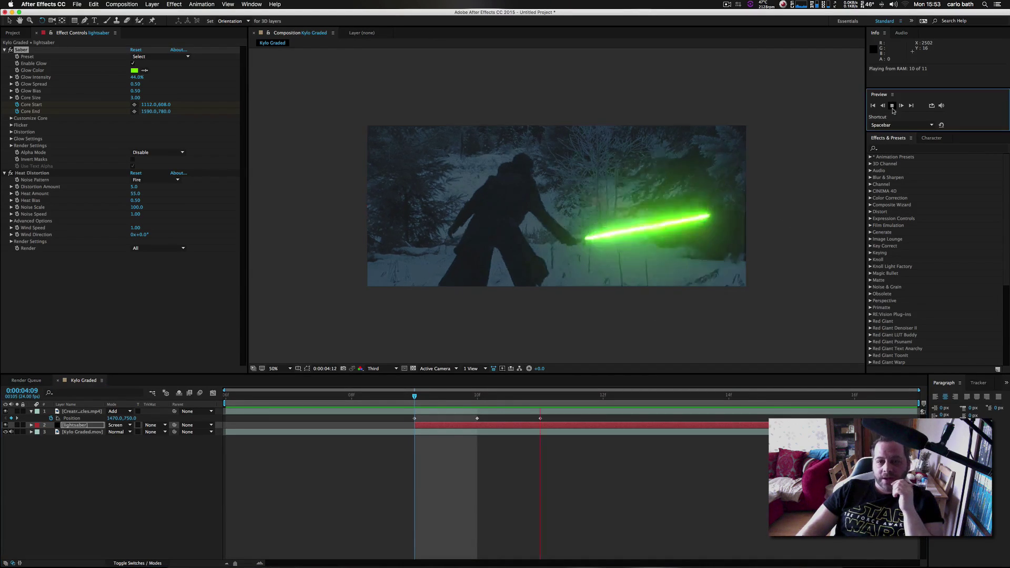
click(893, 107)
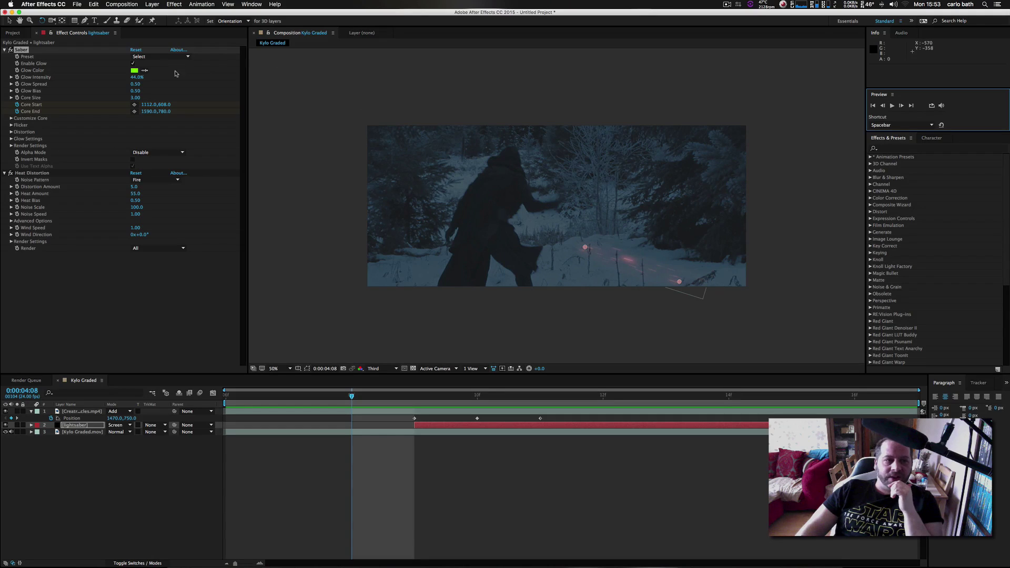
Step: Change the Saber Glow Color to dark yellow A97D02 after trying red hues
click(135, 70)
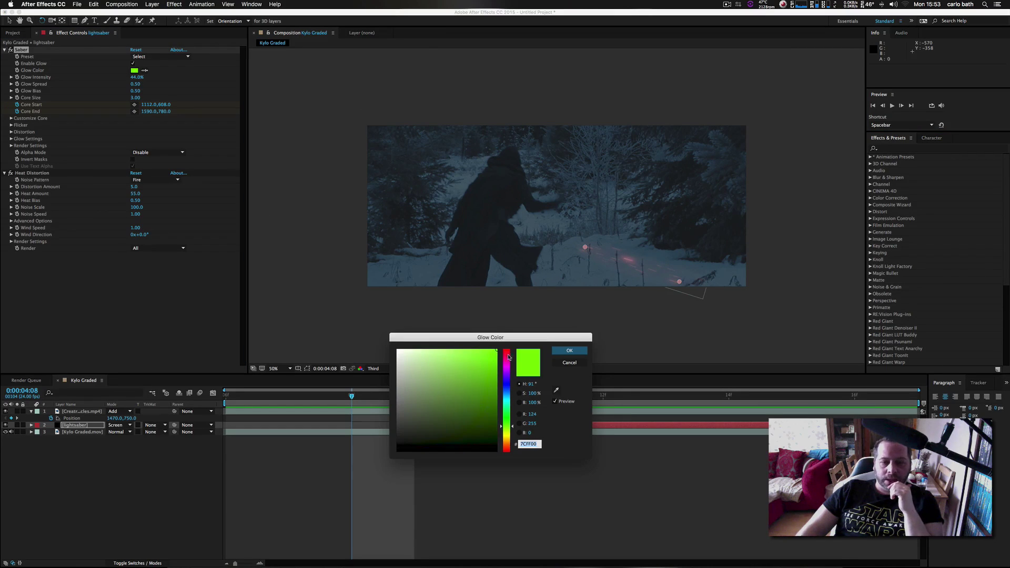
click(506, 354)
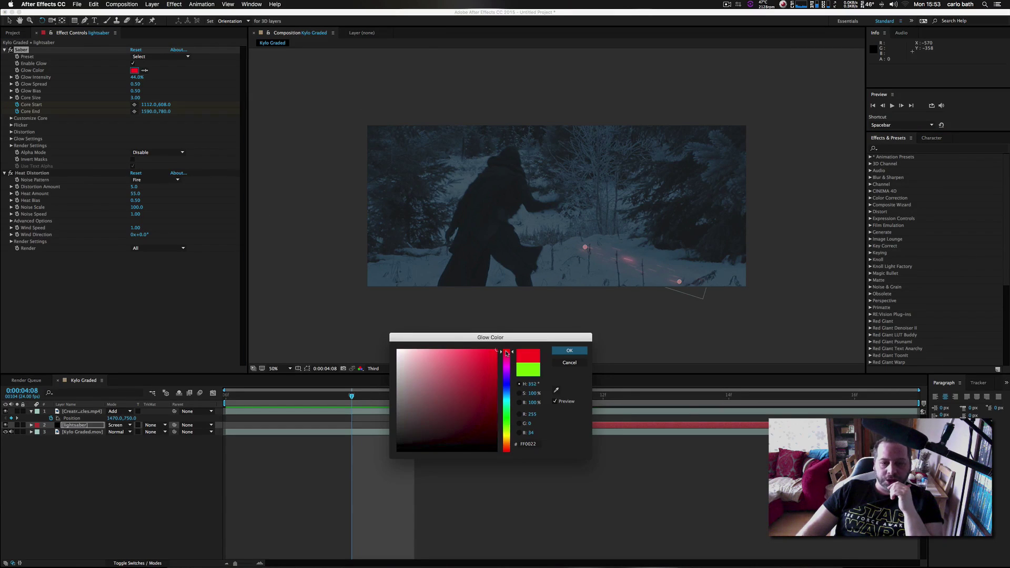
click(508, 451)
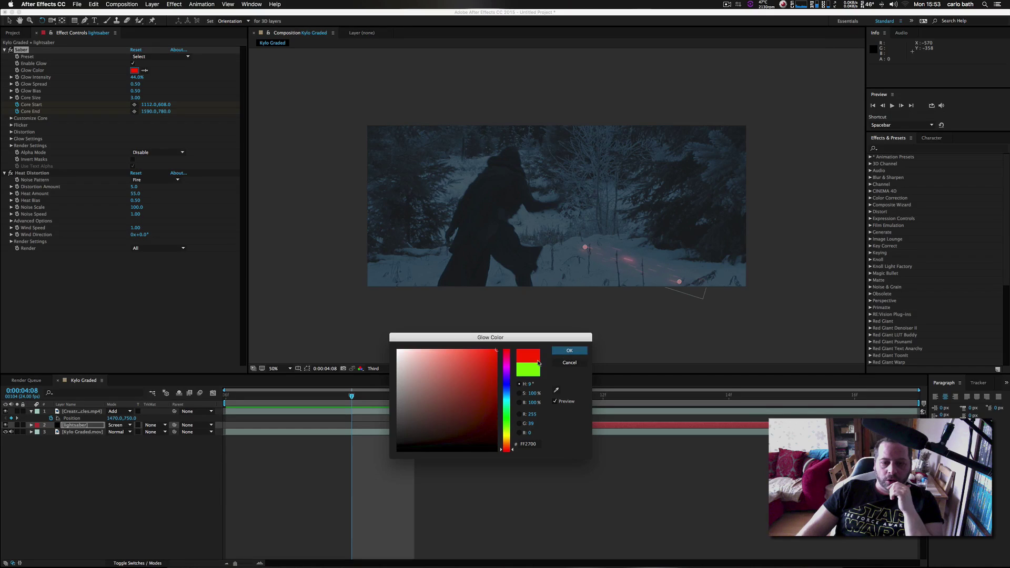
click(507, 441)
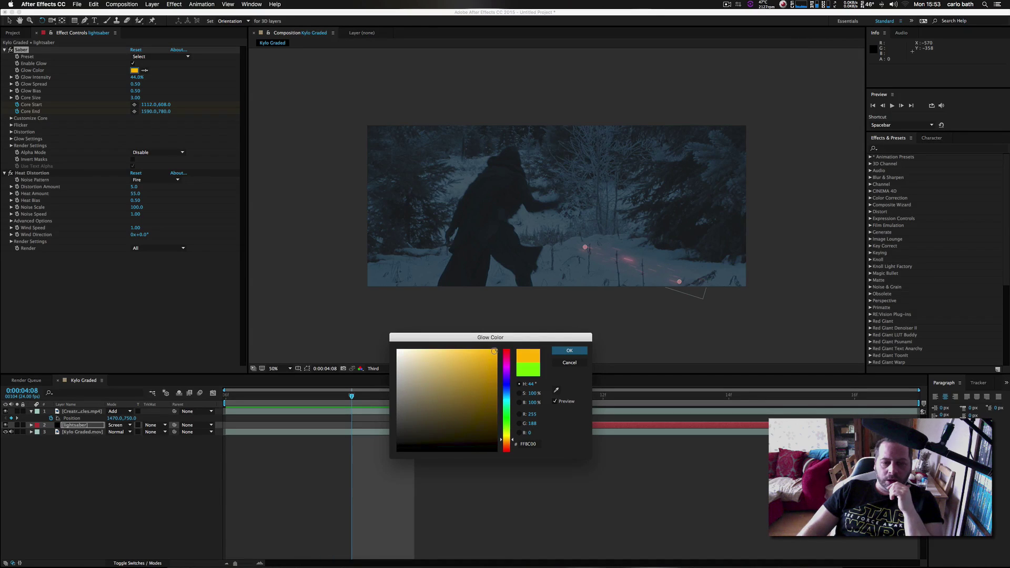
click(570, 350)
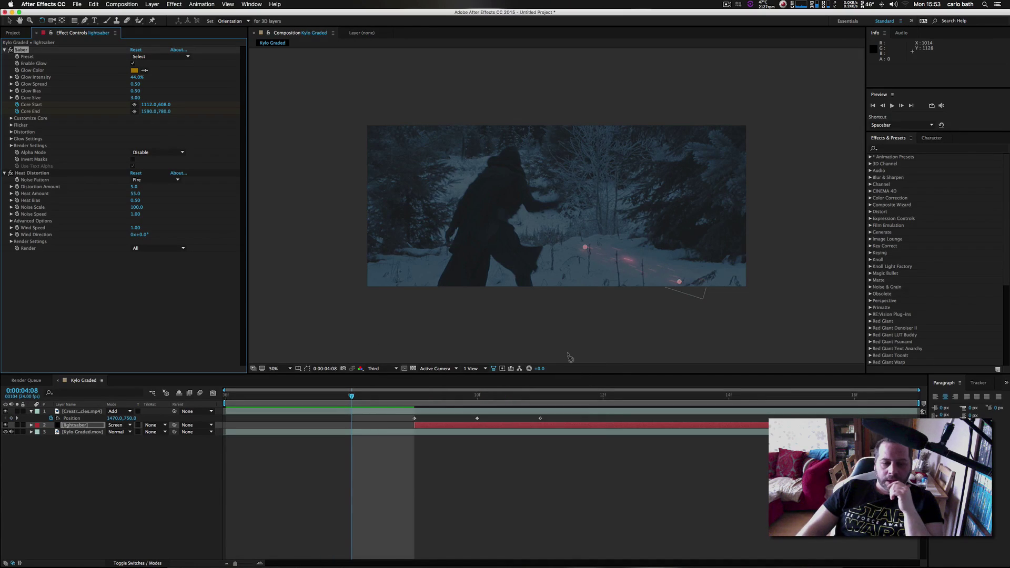
Step: At 0:00:04:09, adjust the Saber Glow Color to the burnt orange A95509
drag(354, 400, 434, 408)
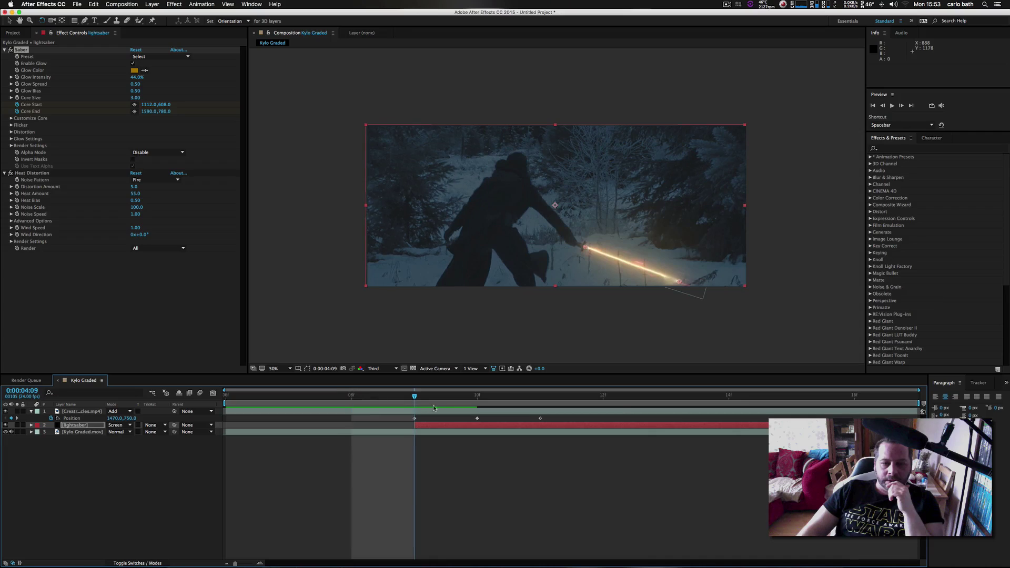
click(134, 70)
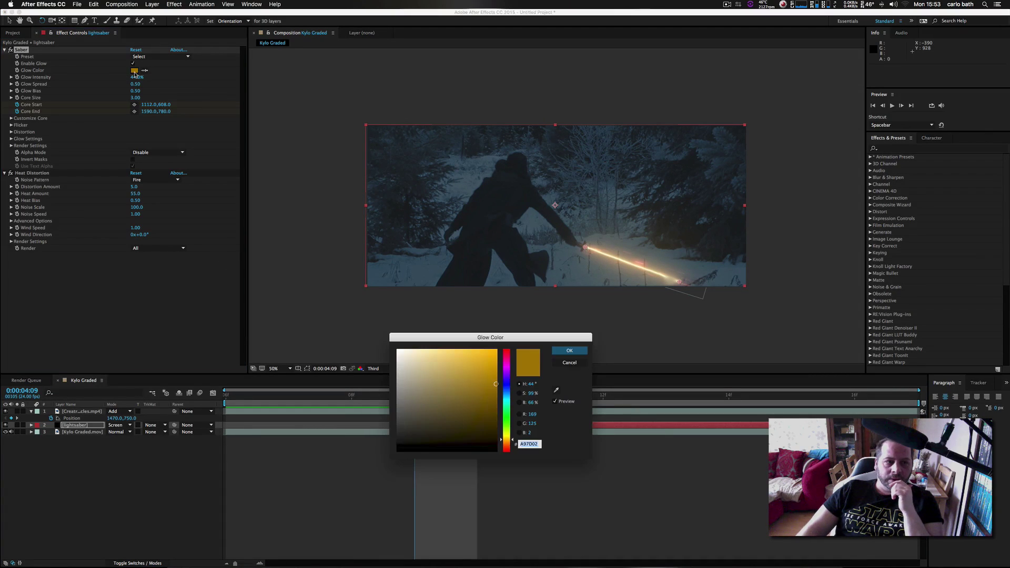
click(508, 446)
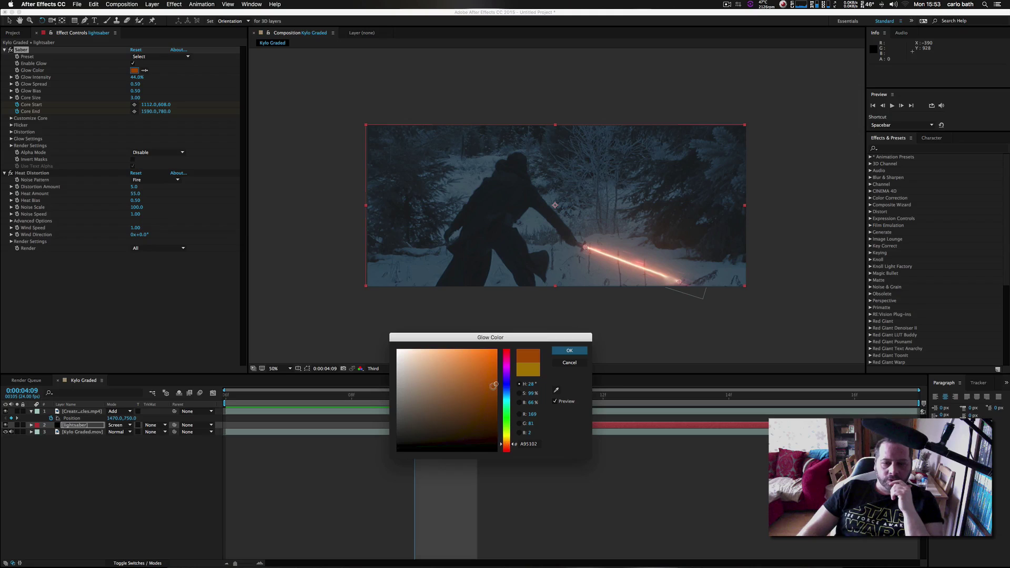
mouse_move(495, 385)
mouse_down()
mouse_move(493, 403)
mouse_move(492, 385)
mouse_up()
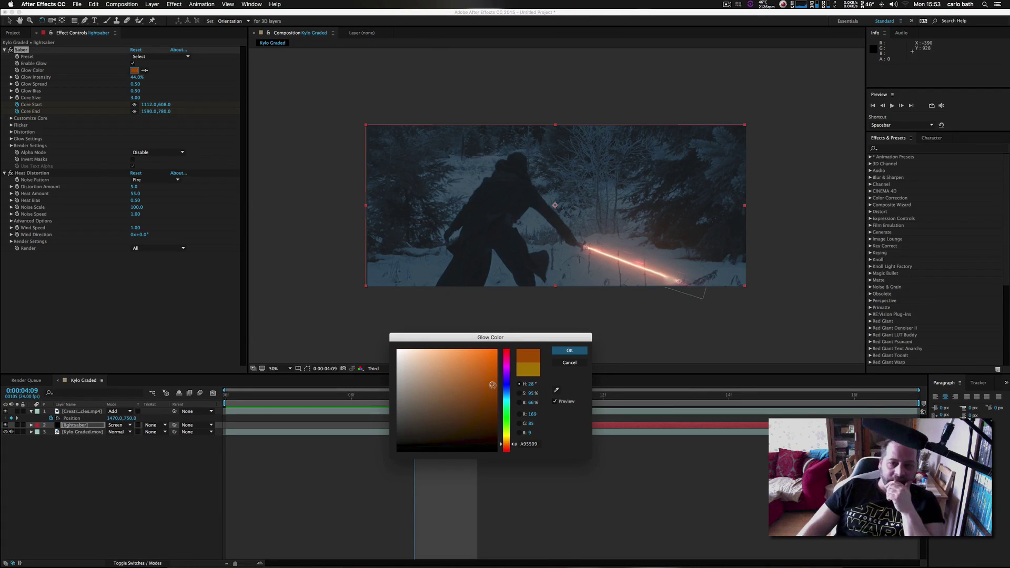